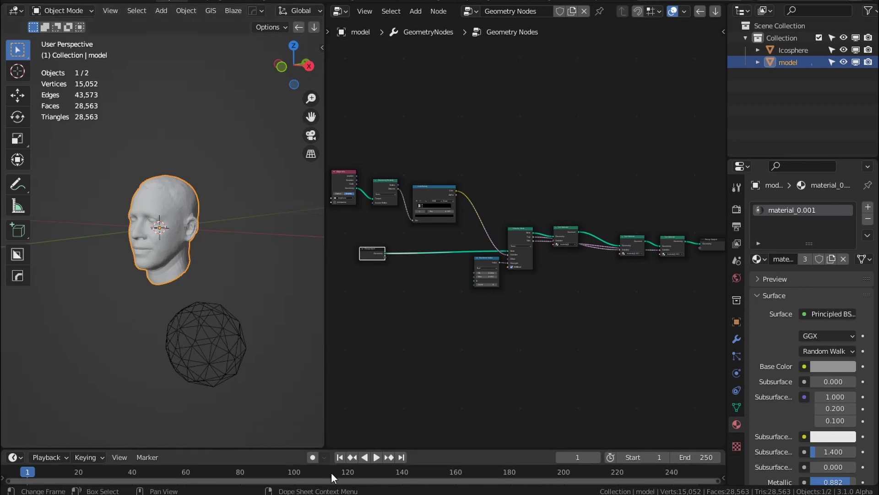
# Move the Icosphere onto the lower part of the head model and inspect the extruded face panels up close.
pyautogui.moveTo(204, 293); pyautogui.dragTo(241, 294, button='middle')
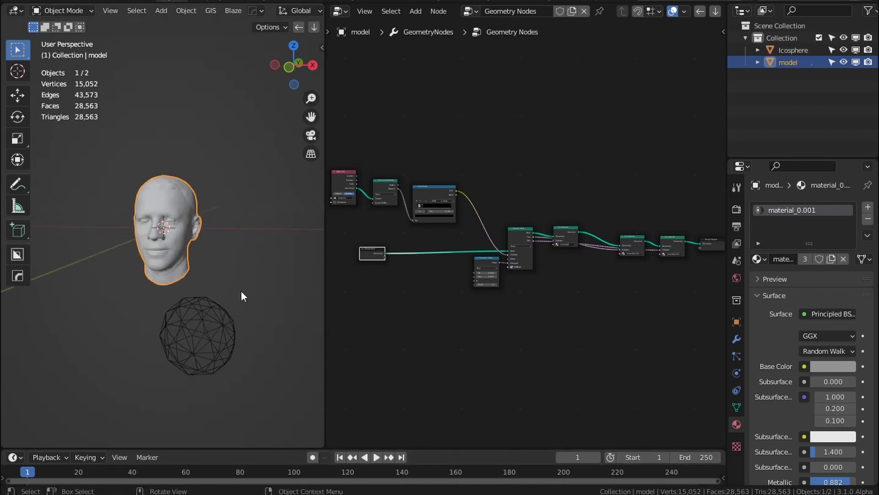
pyautogui.scroll(2, 242, 295)
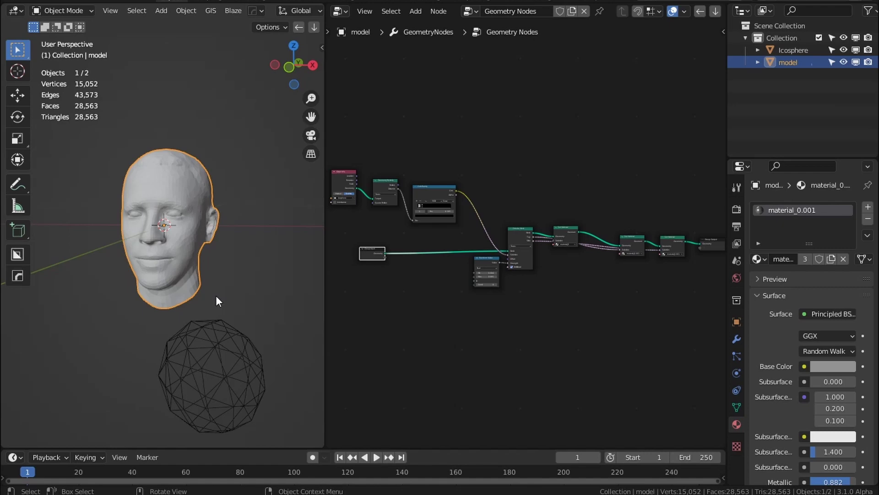
pyautogui.moveTo(259, 306); pyautogui.dragTo(206, 335, button='middle')
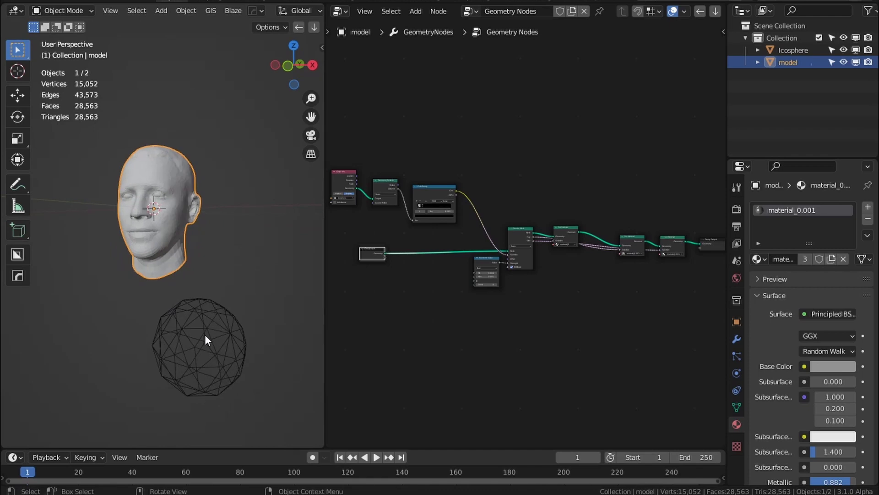
pyautogui.click(204, 335)
pyautogui.click(182, 246)
pyautogui.moveTo(656, 291); pyautogui.dragTo(666, 307, button='middle')
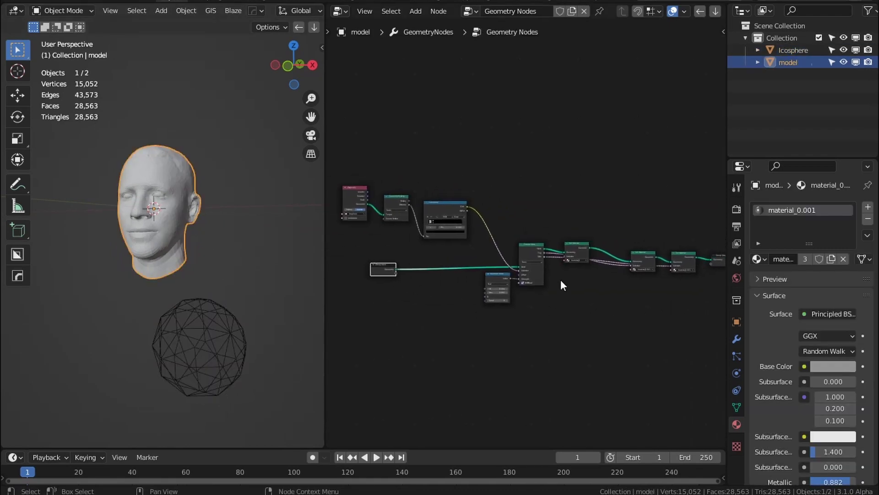
pyautogui.click(203, 355)
pyautogui.press('g')
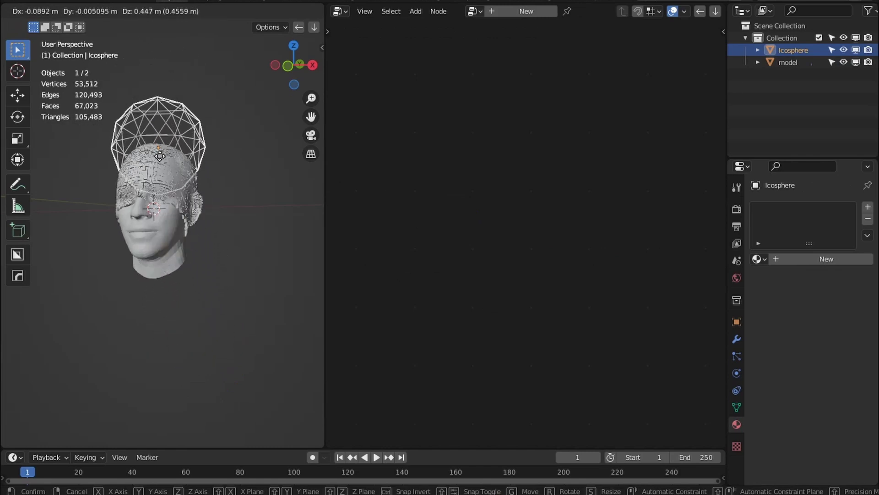
pyautogui.click(177, 251)
pyautogui.scroll(6, 242, 287)
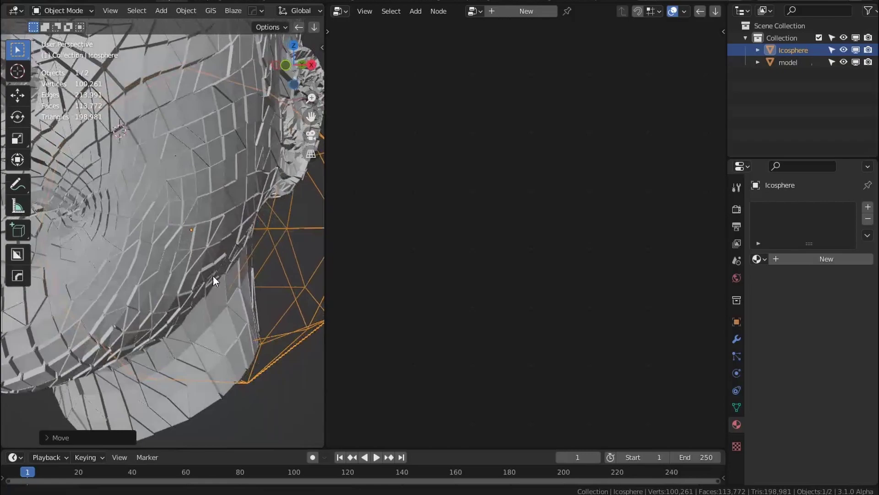
pyautogui.scroll(2, 216, 353)
pyautogui.scroll(-8, 204, 318)
# Move the Icosphere across the top of the head and leave it clear of the model, above and beside it.
pyautogui.press('g')
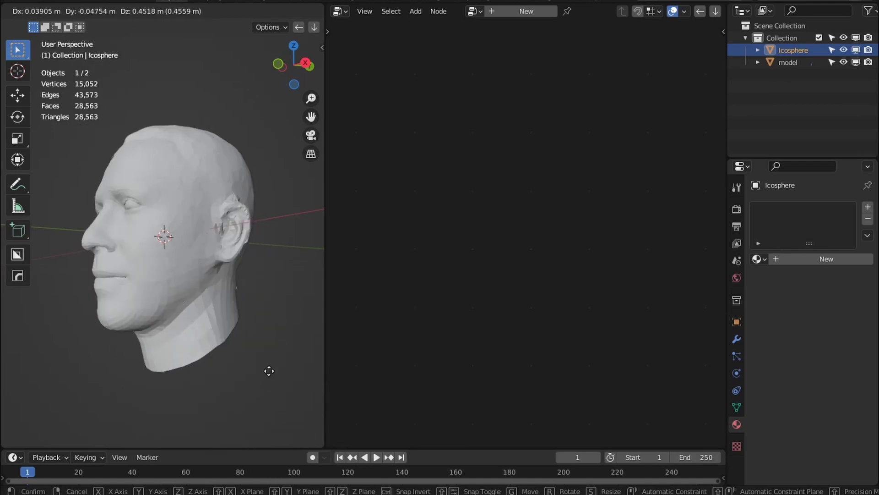
pyautogui.click(216, 194)
pyautogui.scroll(-3, 216, 194)
pyautogui.press('g')
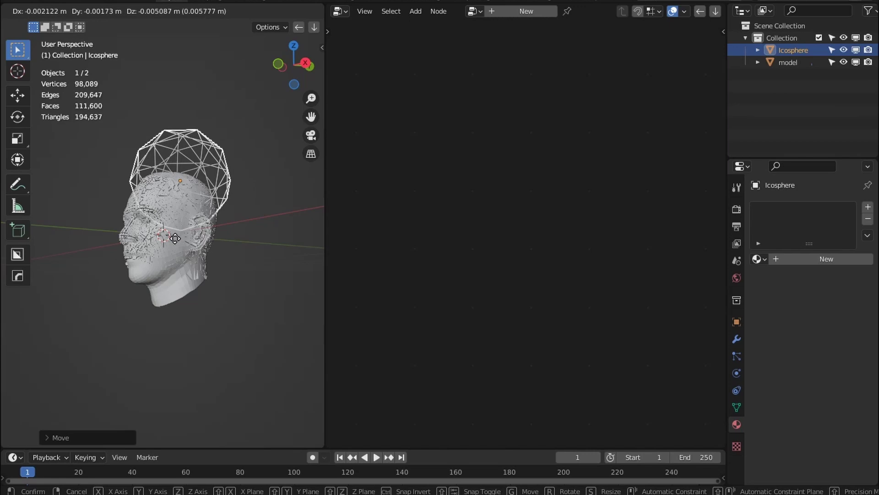
pyautogui.click(267, 172)
pyautogui.moveTo(158, 268); pyautogui.dragTo(206, 256, button='middle')
pyautogui.scroll(4, 234, 252)
pyautogui.scroll(-4, 200, 219)
pyautogui.press('g')
pyautogui.click(229, 197)
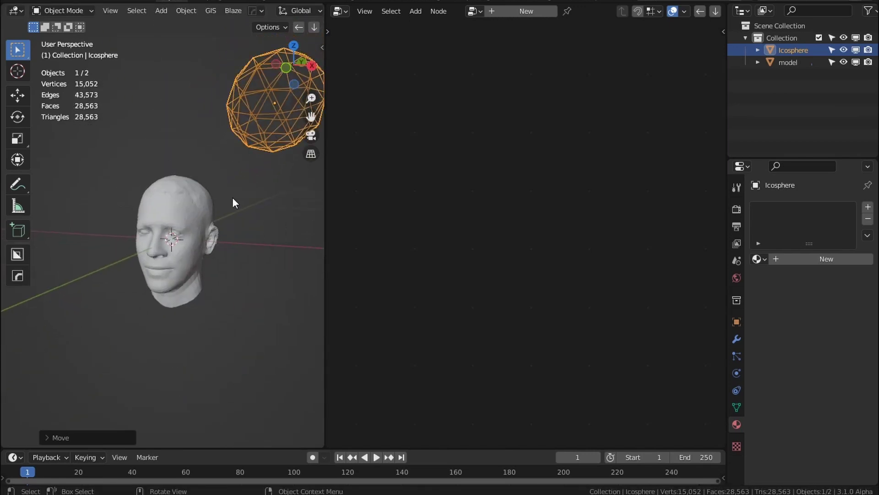
pyautogui.moveTo(232, 197); pyautogui.dragTo(193, 202, button='middle')
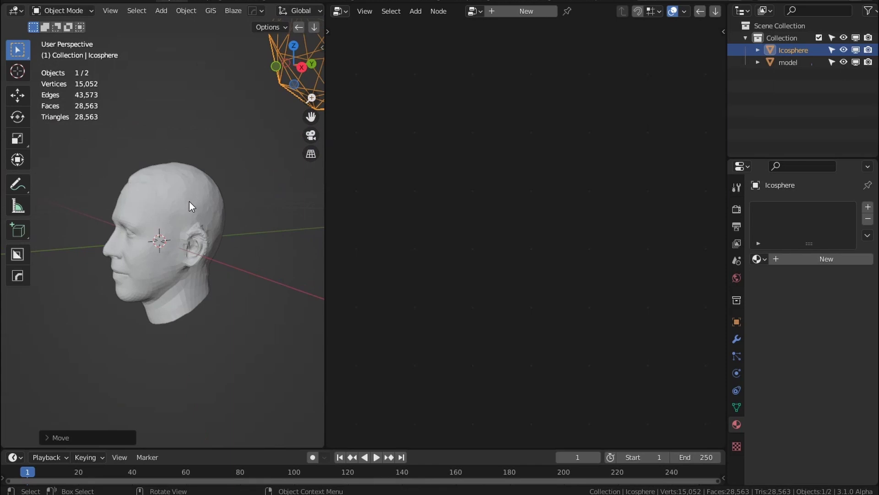
# Save the current file and start a new General file.
pyautogui.hotkey('ctrl', 's')
pyautogui.click(34, 1)
pyautogui.moveTo(37, 10)
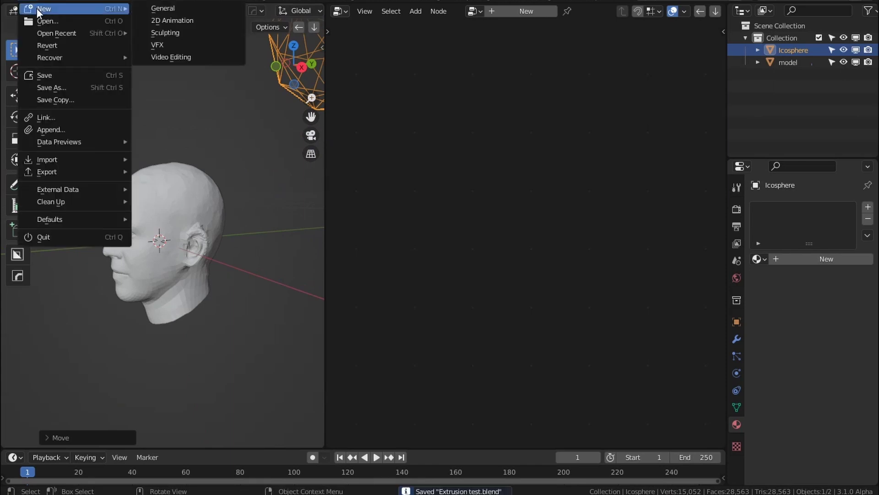
pyautogui.click(164, 8)
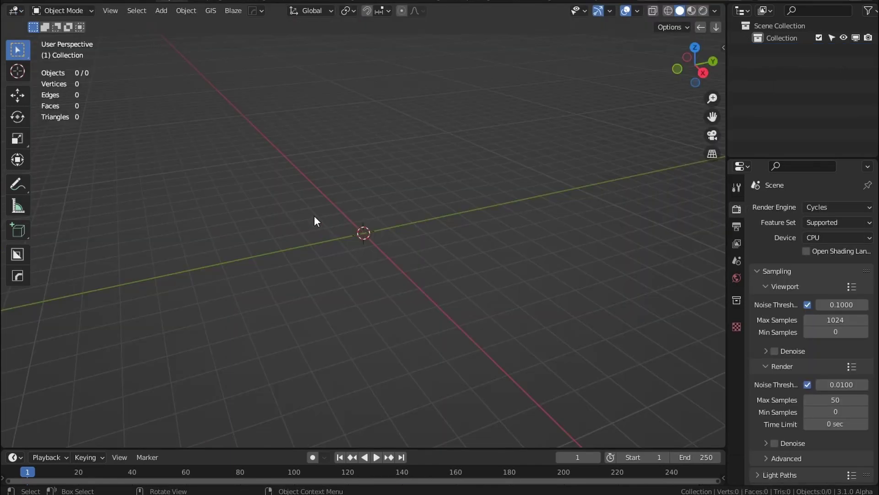
# Split the 3D viewport vertically, turn the new area into a Geometry Node Editor without its sidebar, and widen it.
pyautogui.moveTo(314, 221); pyautogui.dragTo(332, 233, button='middle')
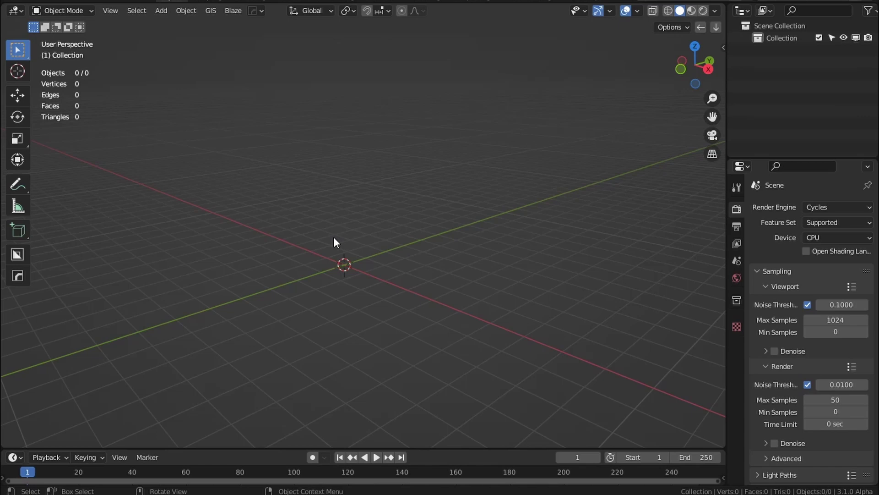
pyautogui.moveTo(384, 215); pyautogui.dragTo(445, 250, button='middle')
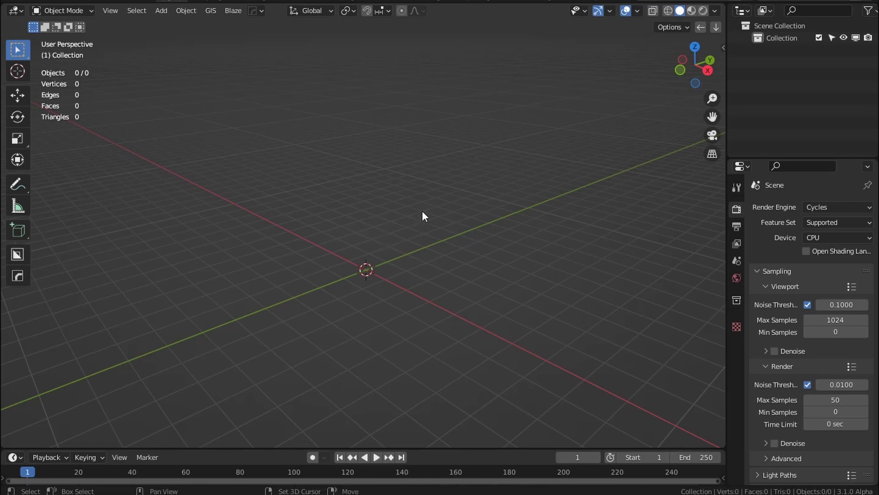
pyautogui.moveTo(421, 210); pyautogui.dragTo(416, 230, button='middle')
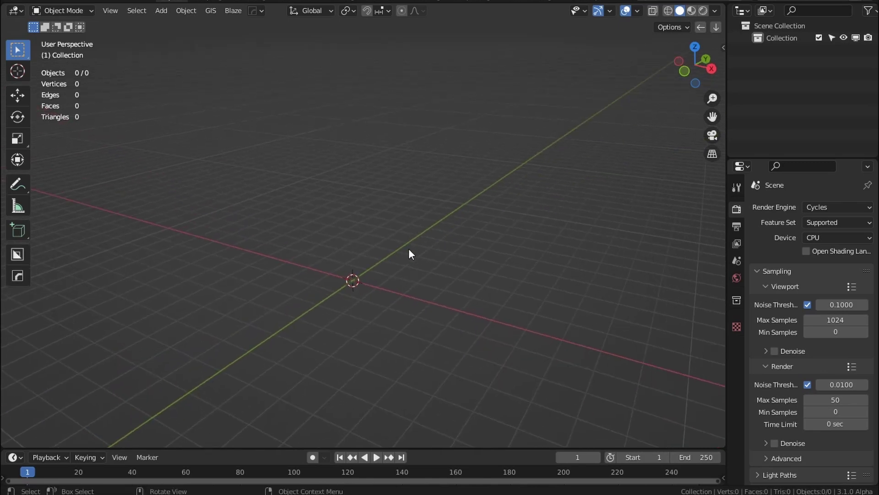
pyautogui.click(702, 29)
pyautogui.click(496, 82)
pyautogui.click(509, 11)
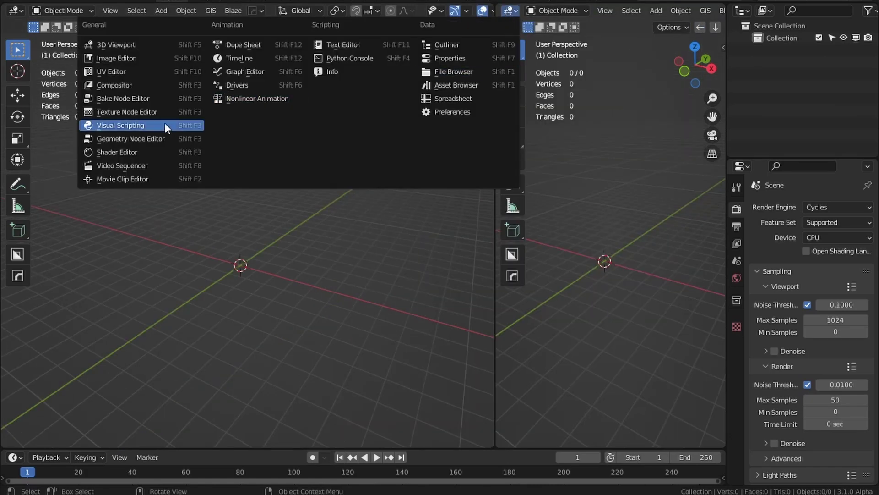
pyautogui.click(158, 136)
pyautogui.press('n')
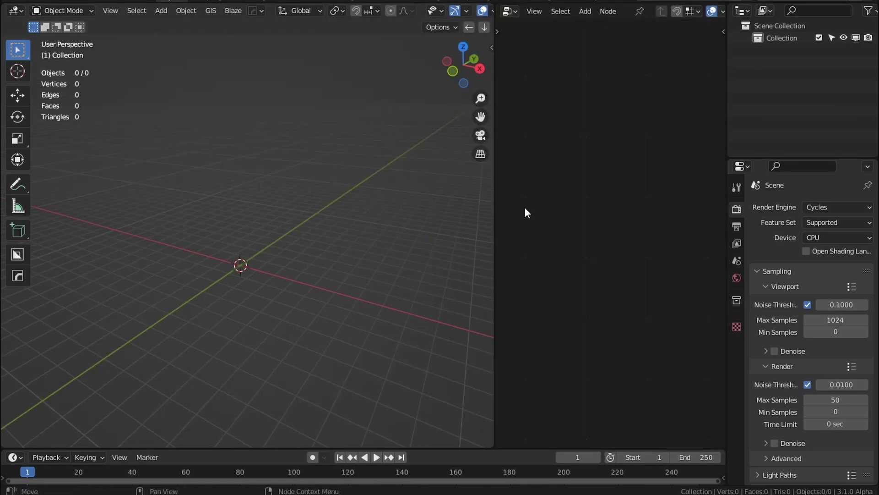
pyautogui.moveTo(496, 213); pyautogui.dragTo(432, 213)
# Add a cube mesh at the scene origin.
pyautogui.hotkey('shift', 'a')
pyautogui.moveTo(194, 226)
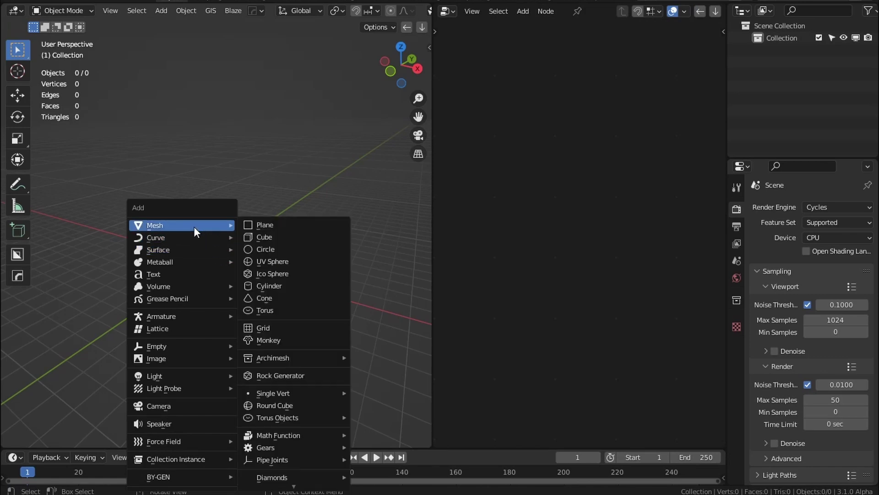
pyautogui.click(310, 237)
pyautogui.scroll(4, 230, 336)
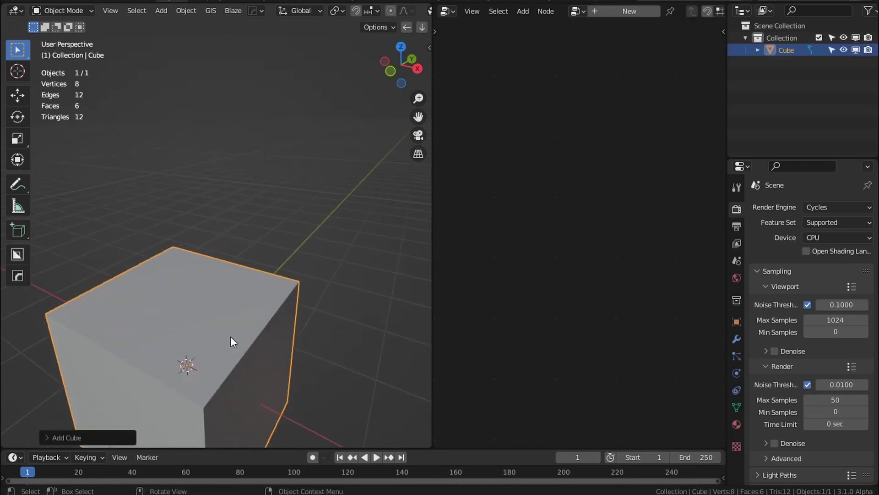
pyautogui.scroll(-4, 238, 334)
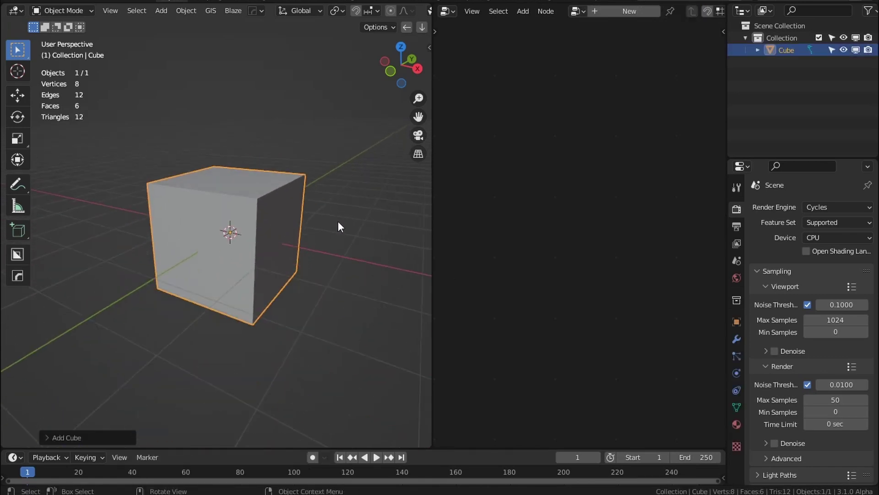
# Create a new geometry node tree for the cube and widen the node editor area.
pyautogui.click(630, 11)
pyautogui.scroll(5, 568, 238)
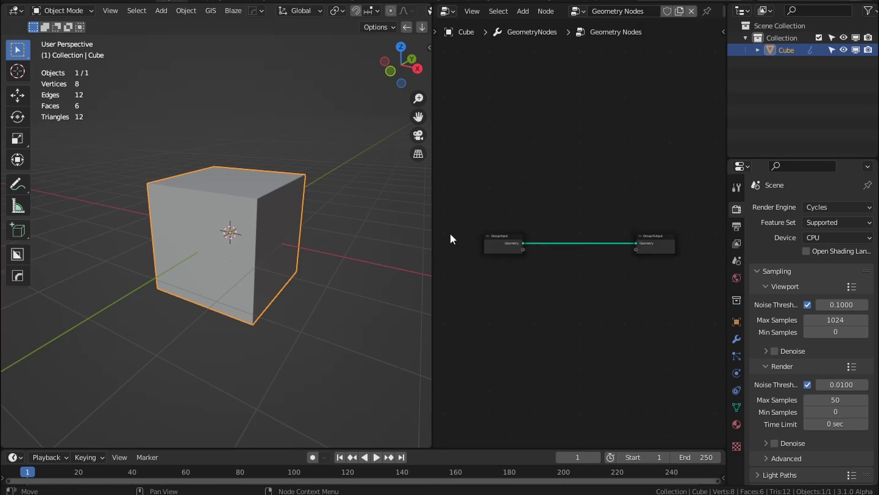
pyautogui.moveTo(432, 232); pyautogui.dragTo(364, 233)
pyautogui.scroll(4, 509, 265)
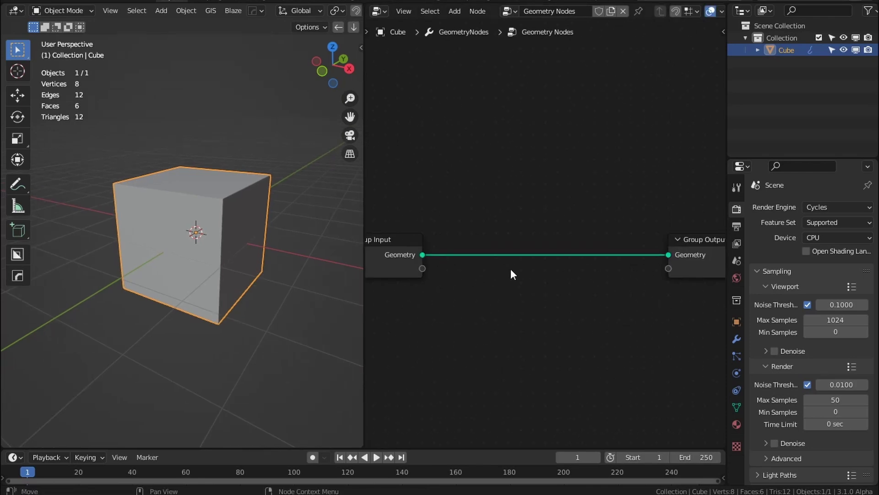
pyautogui.scroll(-1, 510, 269)
pyautogui.scroll(1, 431, 278)
pyautogui.moveTo(432, 252); pyautogui.dragTo(524, 140)
pyautogui.press('Escape')
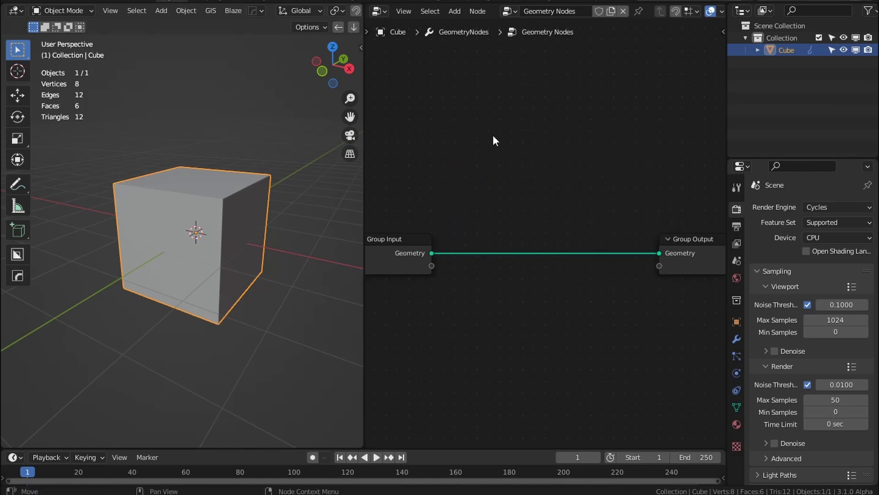
pyautogui.moveTo(431, 254); pyautogui.dragTo(502, 172)
pyautogui.press('Escape')
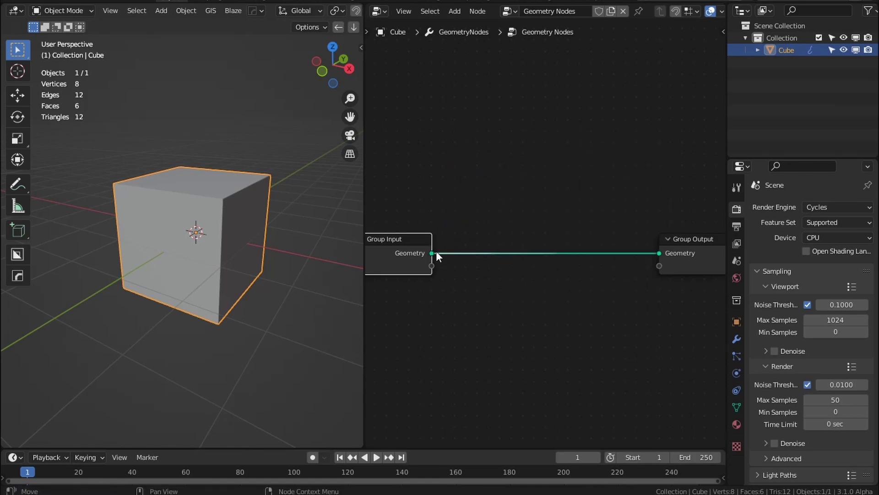
pyautogui.moveTo(433, 252); pyautogui.dragTo(541, 151)
# Insert an Extrude Mesh node between Group Input and Group Output, with its Mesh output feeding the output geometry.
pyautogui.moveTo(433, 253); pyautogui.dragTo(507, 188)
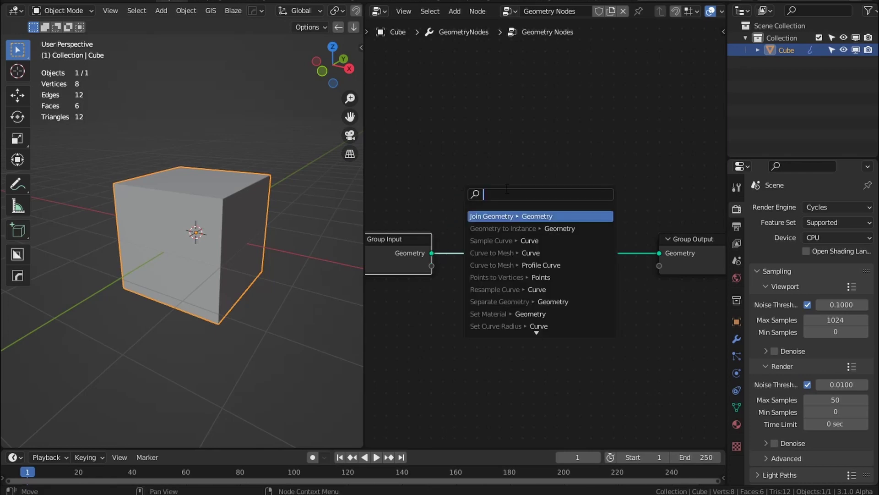
pyautogui.write('geomtry ')
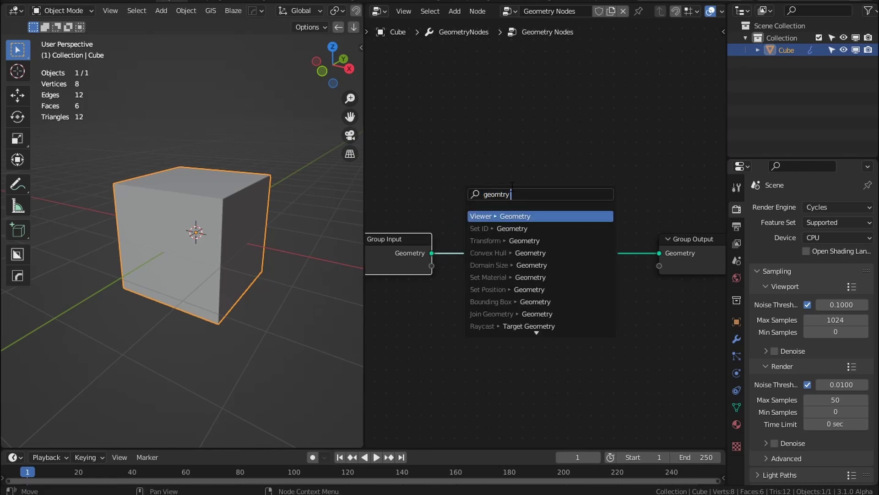
pyautogui.write('extr')
pyautogui.press('BackSpace')
pyautogui.press('BackSpace')
pyautogui.press('BackSpace')
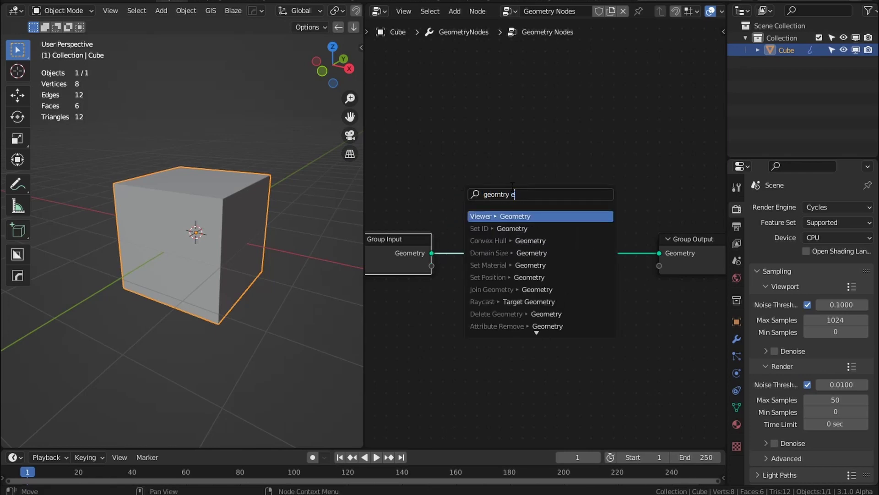
pyautogui.press('BackSpace')
pyautogui.press('BackSpace')
pyautogui.press('BackSpace')
pyautogui.press('BackSpace')
pyautogui.press('BackSpace')
pyautogui.press('BackSpace')
pyautogui.press('BackSpace')
pyautogui.press('BackSpace')
pyautogui.press('BackSpace')
pyautogui.write('extr')
pyautogui.press('Return')
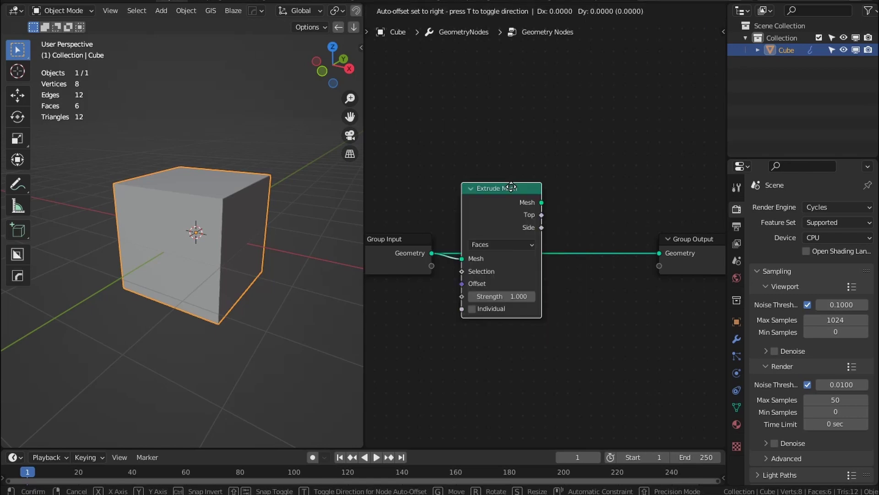
pyautogui.click(528, 116)
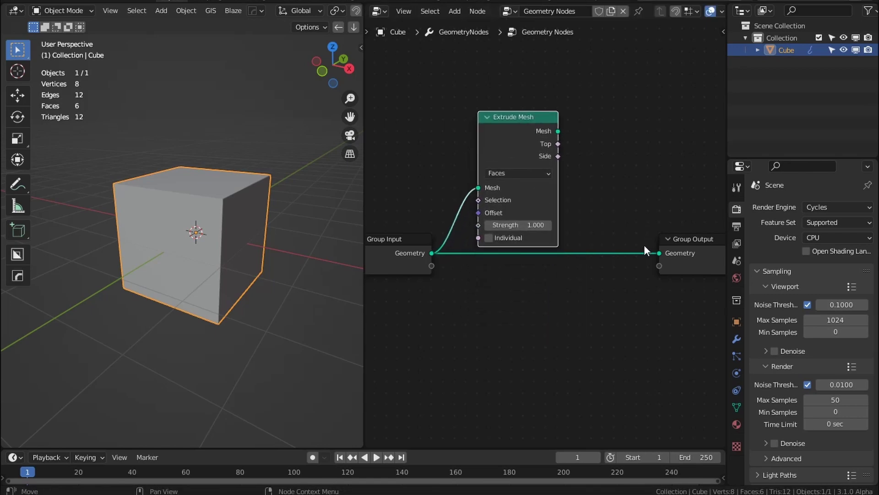
pyautogui.moveTo(514, 129); pyautogui.dragTo(656, 254)
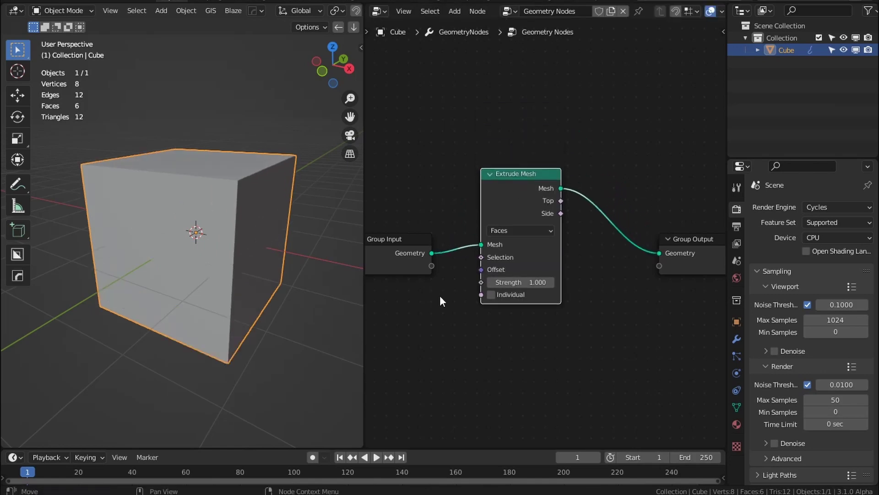
# Set the Extrude Mesh node's Strength to 0.400.
pyautogui.scroll(2, 442, 298)
pyautogui.moveTo(527, 299)
pyautogui.mouseDown()
pyautogui.moveTo(499, 299)
pyautogui.moveTo(613, 299)
pyautogui.moveTo(517, 299)
pyautogui.mouseUp()
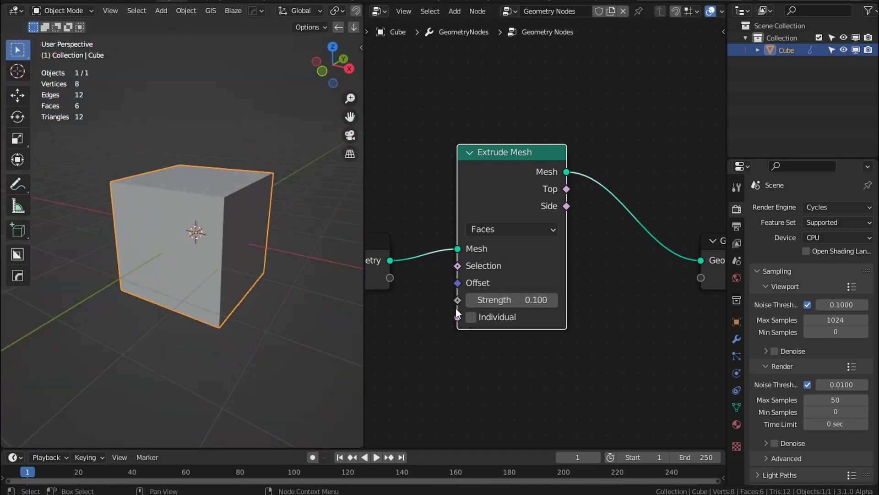
pyautogui.press('Tab')
pyautogui.press('Tab')
pyautogui.moveTo(517, 300); pyautogui.dragTo(495, 261)
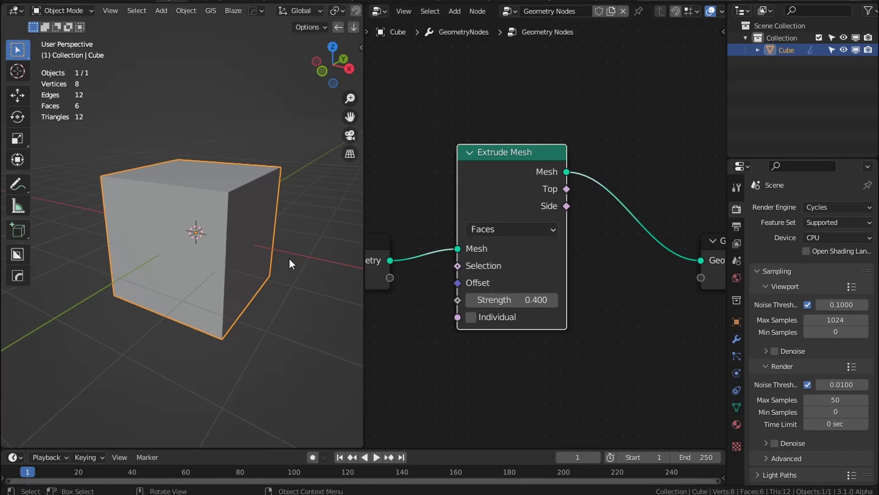
# Select all faces of the cube in face mode and subdivide them into a dense grid of small quads.
pyautogui.press('Tab')
pyautogui.press('a')
pyautogui.scroll(4, 100, 94)
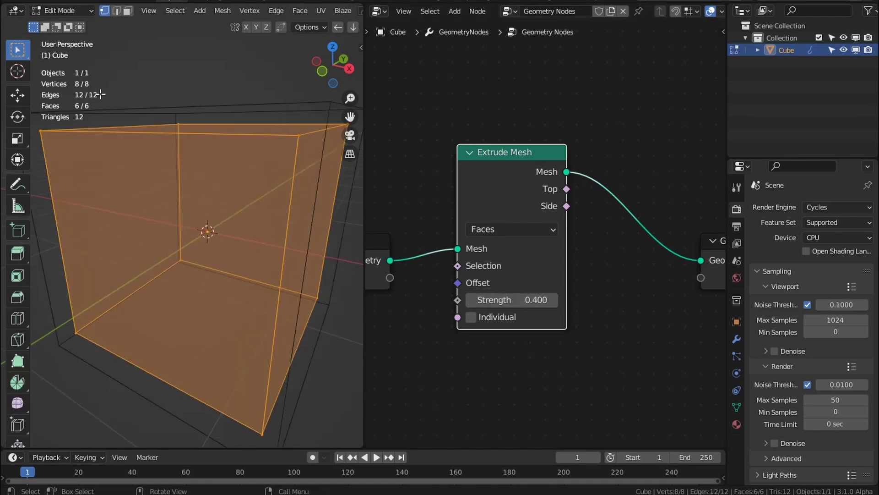
pyautogui.click(128, 11)
pyautogui.hotkey('alt', 'a')
pyautogui.scroll(-4, 192, 232)
pyautogui.press('a')
pyautogui.rightClick(207, 238)
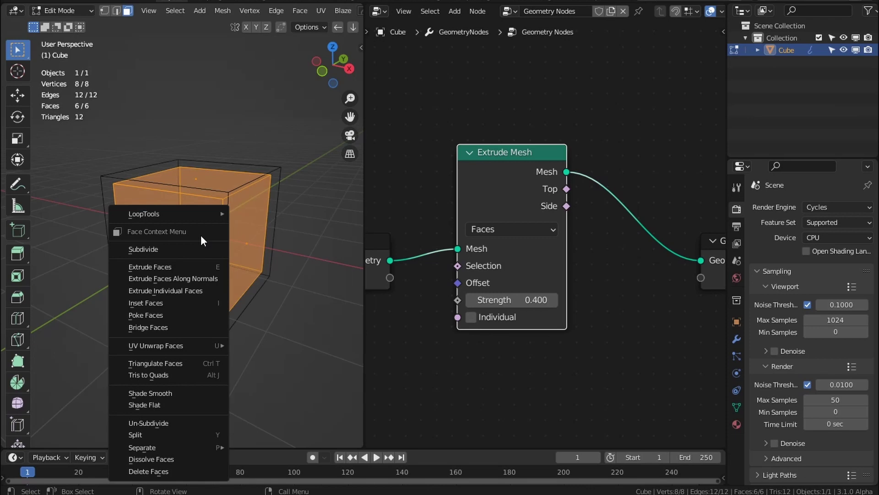
pyautogui.click(173, 252)
pyautogui.click(55, 437)
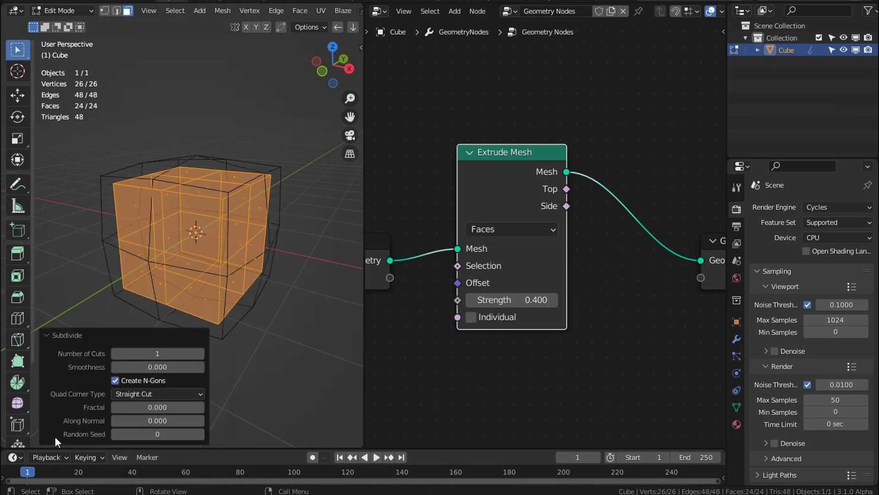
pyautogui.moveTo(153, 354); pyautogui.dragTo(202, 354)
pyautogui.press('Tab')
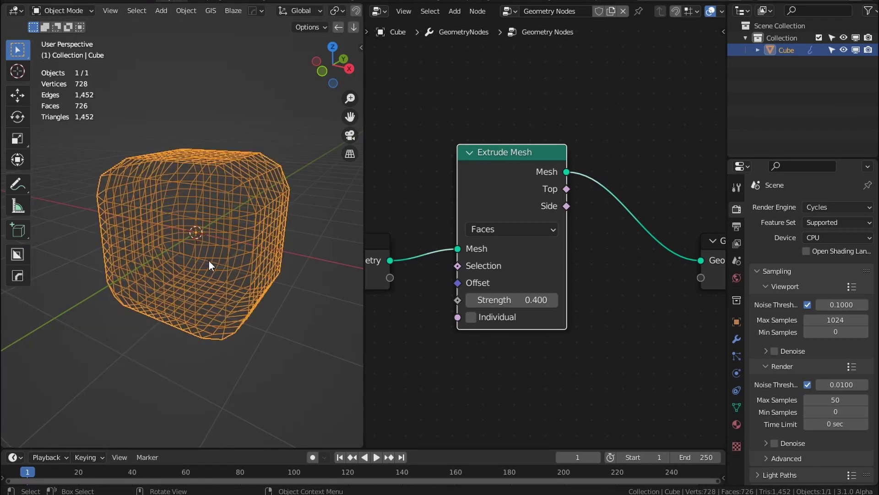
# Show the cube in solid shading and set the Extrude Mesh node's Strength to 1.200.
pyautogui.press('z')
pyautogui.moveTo(233, 260)
pyautogui.mouseDown(button='middle')
pyautogui.moveTo(153, 243)
pyautogui.moveTo(202, 224)
pyautogui.moveTo(230, 237)
pyautogui.mouseUp(button='middle')
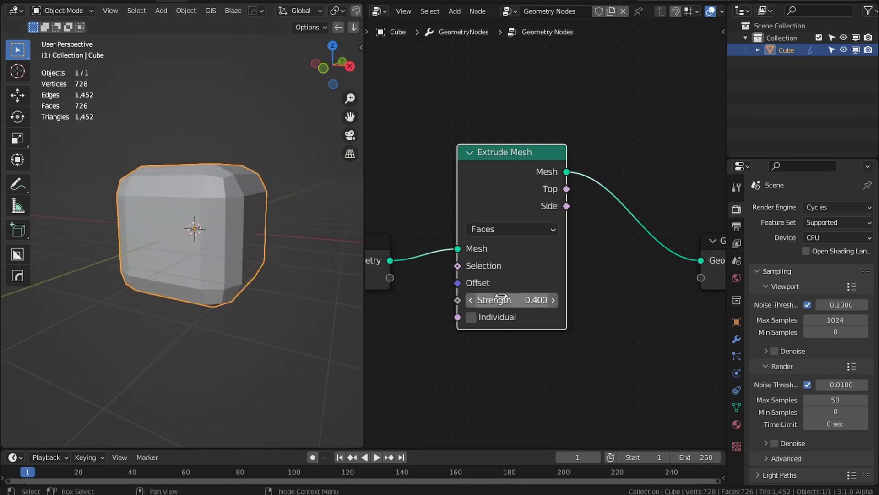
pyautogui.moveTo(501, 301); pyautogui.dragTo(535, 300)
# In edit mode with wireframe shading, select one face near the middle of a side and the row of faces along its upper edge.
pyautogui.press('Tab')
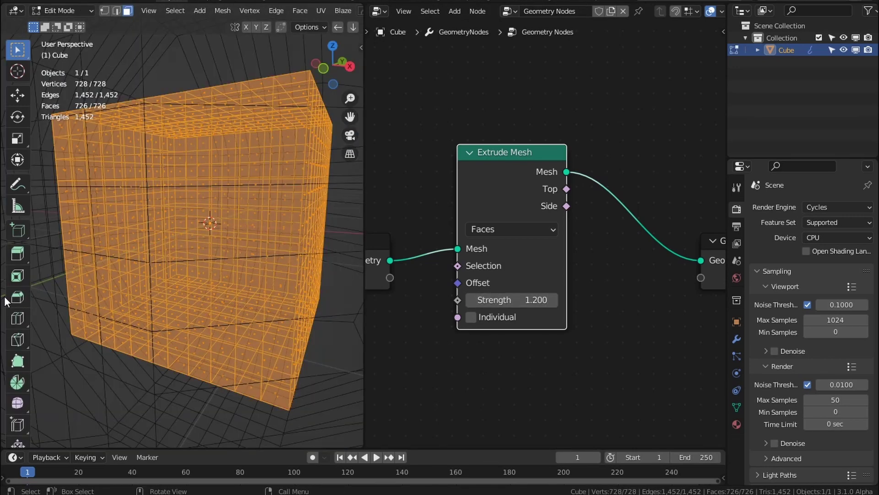
pyautogui.hotkey('shift', 'z')
pyautogui.click(189, 219)
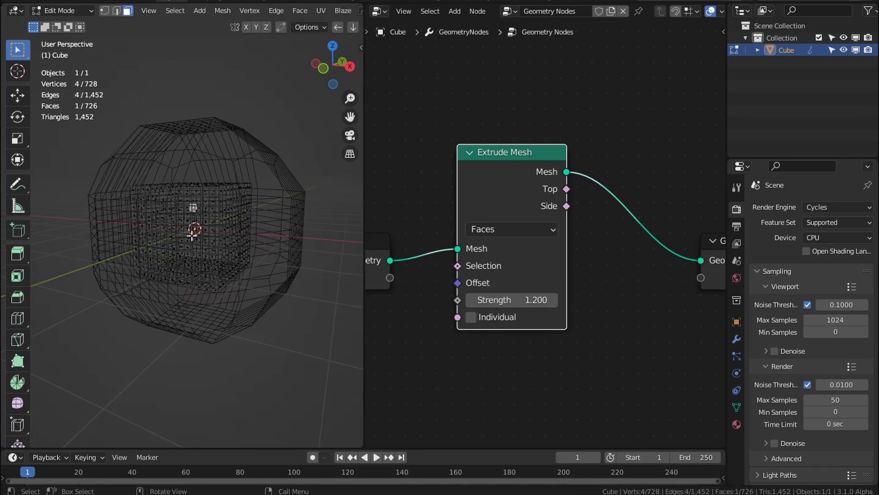
pyautogui.press('b')
pyautogui.moveTo(255, 189); pyautogui.dragTo(120, 184)
pyautogui.moveTo(273, 189); pyautogui.dragTo(189, 229, button='middle')
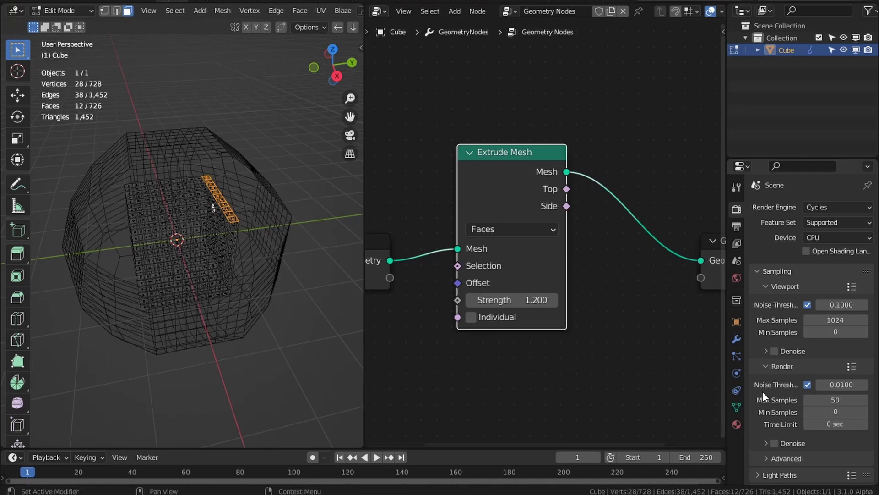
# Create a vertex group on the cube, assign the selected faces to it, and return to object mode.
pyautogui.click(736, 407)
pyautogui.click(863, 246)
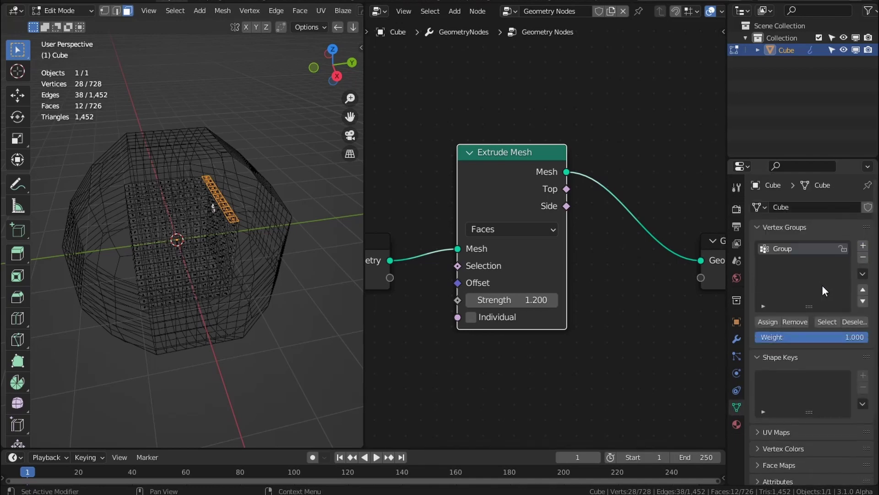
pyautogui.click(768, 321)
pyautogui.press('Tab')
pyautogui.moveTo(461, 309); pyautogui.dragTo(492, 296, button='middle')
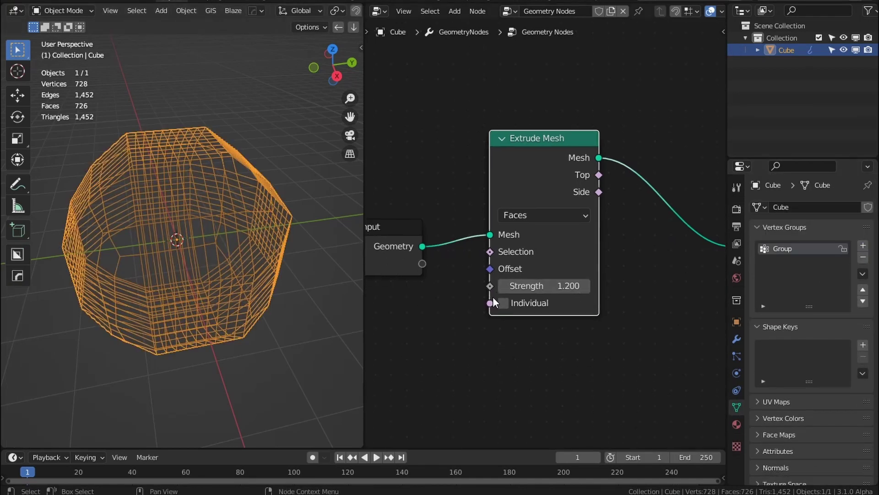
pyautogui.hotkey('shift', 'a')
pyautogui.moveTo(449, 276)
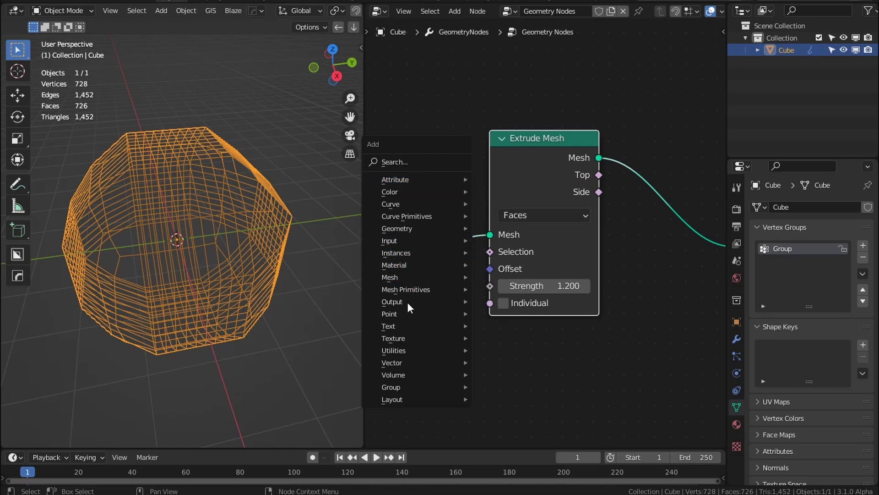
pyautogui.moveTo(405, 325)
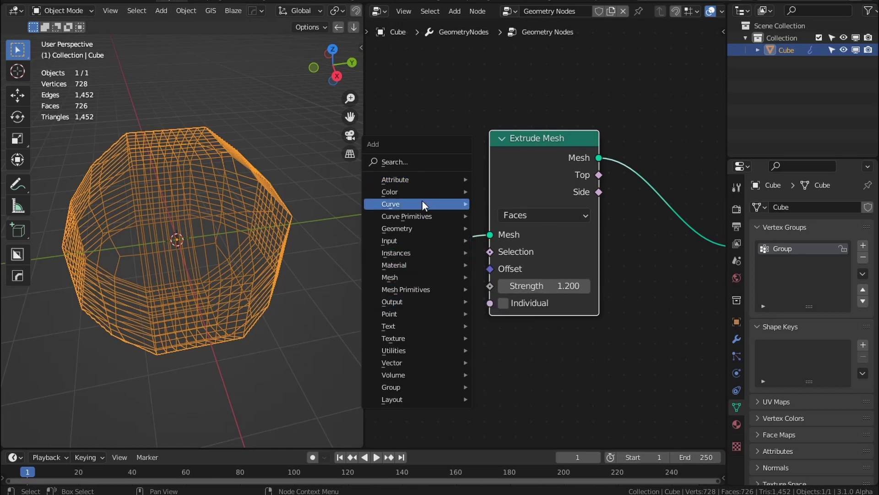
pyautogui.moveTo(419, 229)
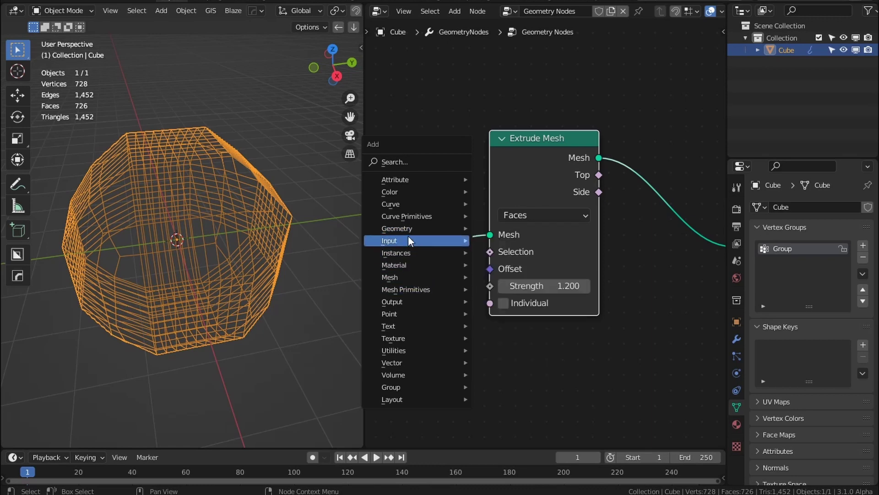
pyautogui.press('Escape')
# Move the Group Input node away from Extrude Mesh and expose Extrude Mesh's Selection as a new group input.
pyautogui.scroll(-2, 439, 295)
pyautogui.moveTo(439, 295); pyautogui.dragTo(536, 292, button='middle')
pyautogui.moveTo(484, 261); pyautogui.dragTo(428, 240)
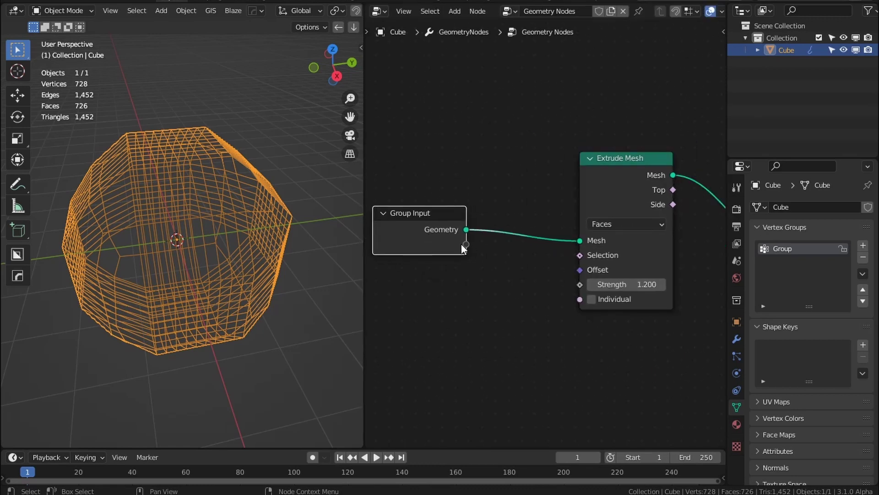
pyautogui.moveTo(580, 256); pyautogui.dragTo(468, 245)
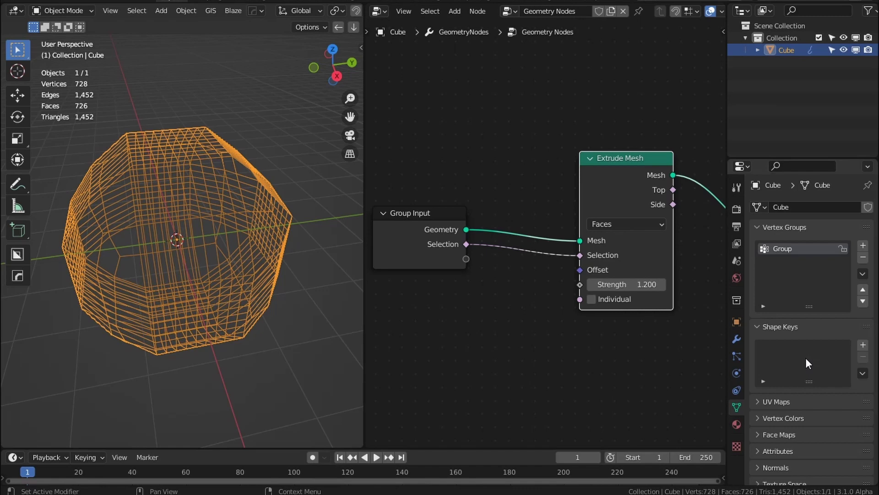
# Make the Geometry Nodes modifier's Selection input read an attribute and choose the vertex group named Group.
pyautogui.click(736, 340)
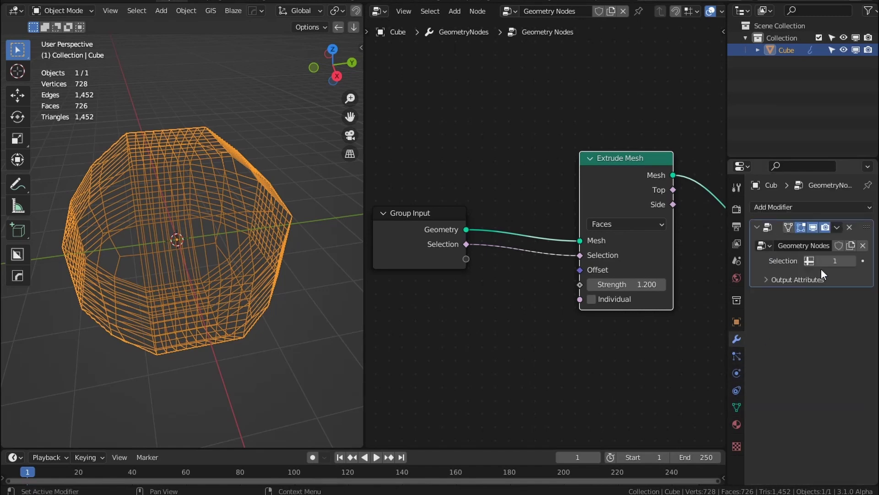
pyautogui.click(809, 260)
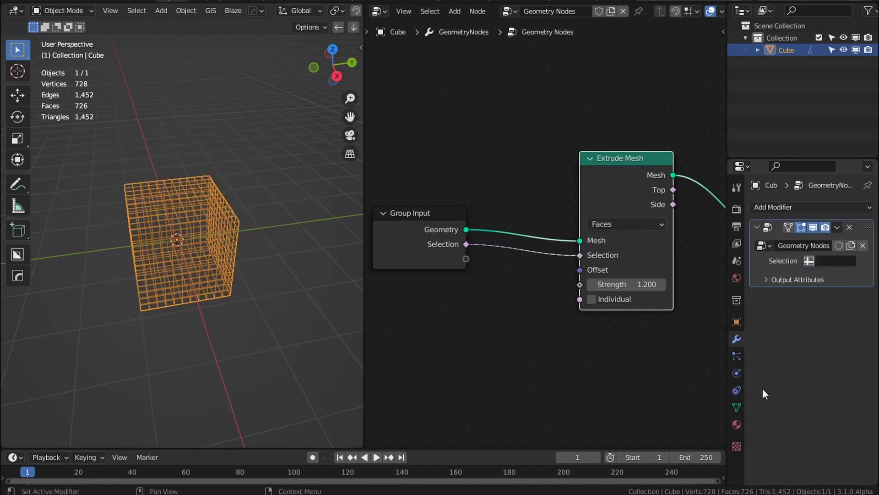
pyautogui.click(737, 393)
pyautogui.click(737, 381)
pyautogui.click(736, 407)
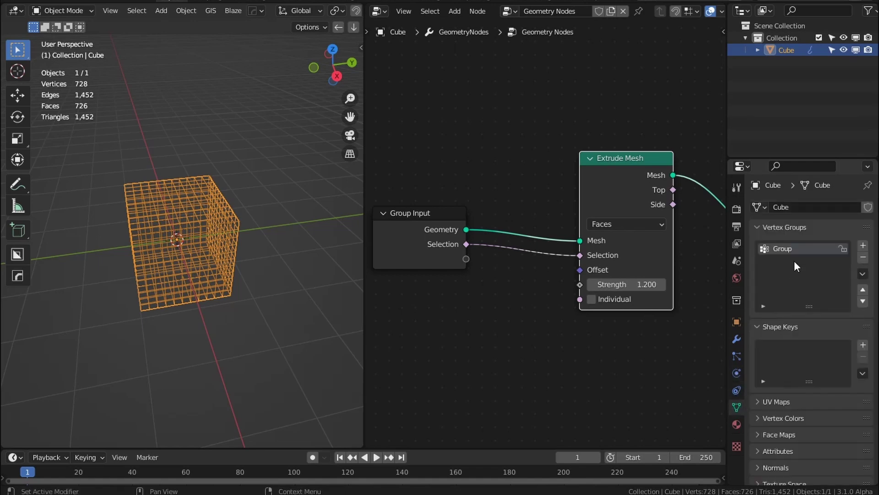
pyautogui.click(736, 339)
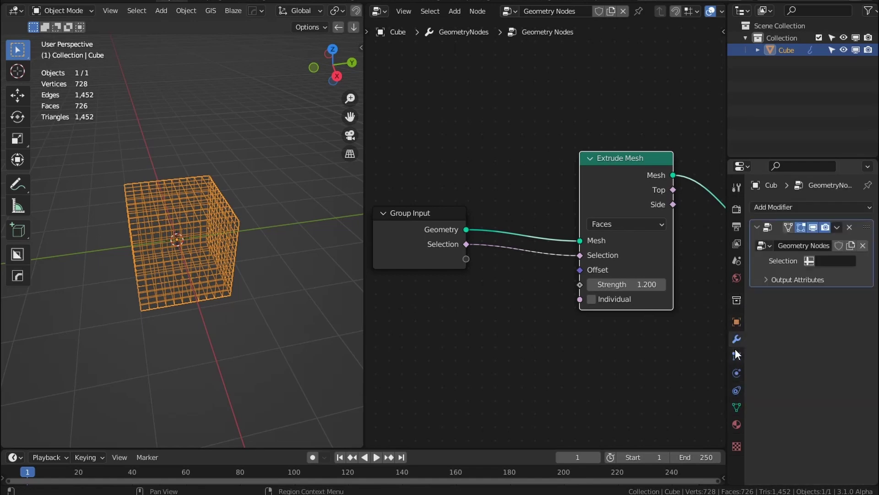
pyautogui.click(829, 261)
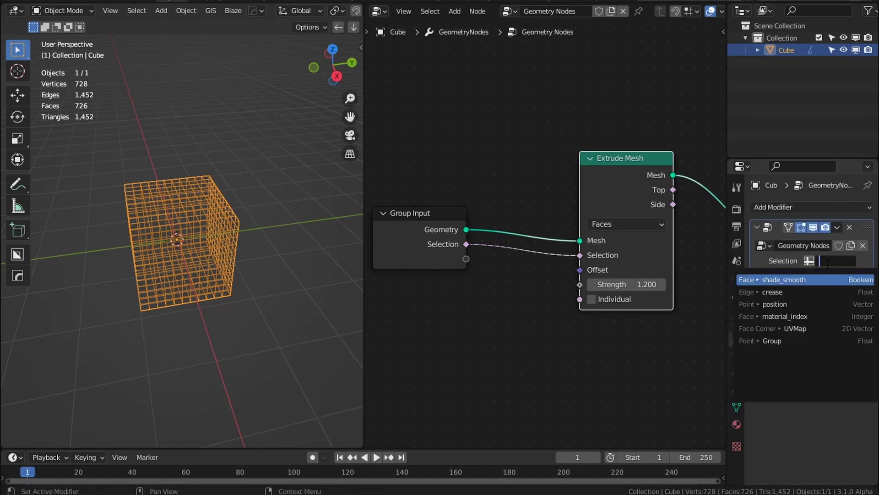
pyautogui.click(798, 341)
# Return to solid shading and set the Extrude Mesh node's Strength to 0.060.
pyautogui.press('z')
pyautogui.click(284, 242)
pyautogui.moveTo(299, 253); pyautogui.dragTo(252, 274, button='middle')
pyautogui.scroll(5, 252, 273)
pyautogui.moveTo(627, 284)
pyautogui.mouseDown()
pyautogui.moveTo(600, 284)
pyautogui.moveTo(623, 285)
pyautogui.moveTo(611, 284)
pyautogui.mouseUp()
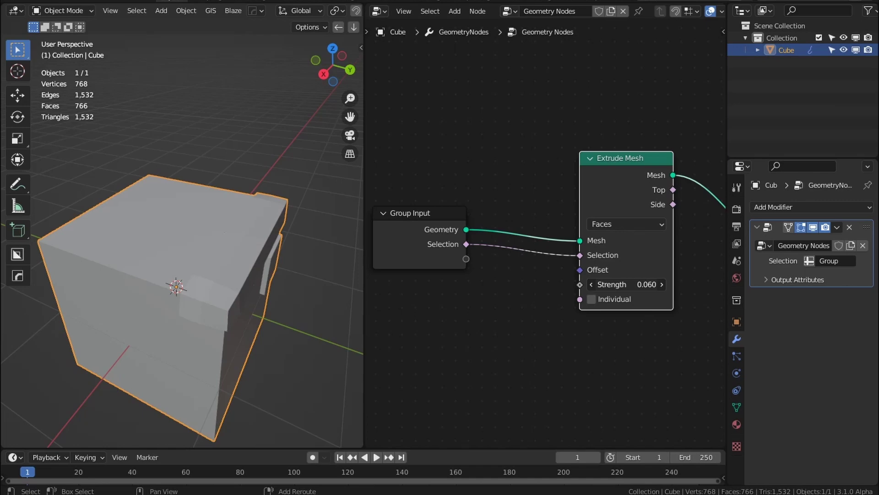
# Enable Individual on the Extrude Mesh node and compare how the selected faces extrude with and without it.
pyautogui.moveTo(201, 362); pyautogui.dragTo(242, 293, button='middle')
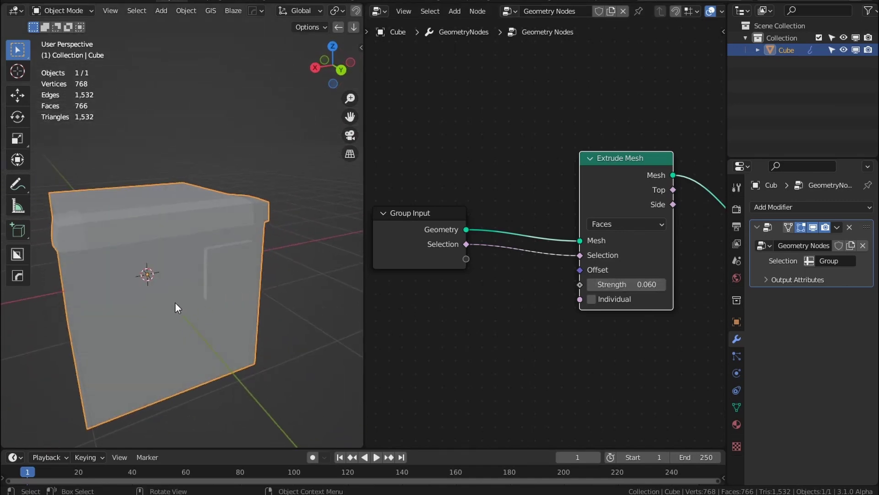
pyautogui.moveTo(175, 302); pyautogui.dragTo(349, 282, button='middle')
pyautogui.click(591, 299)
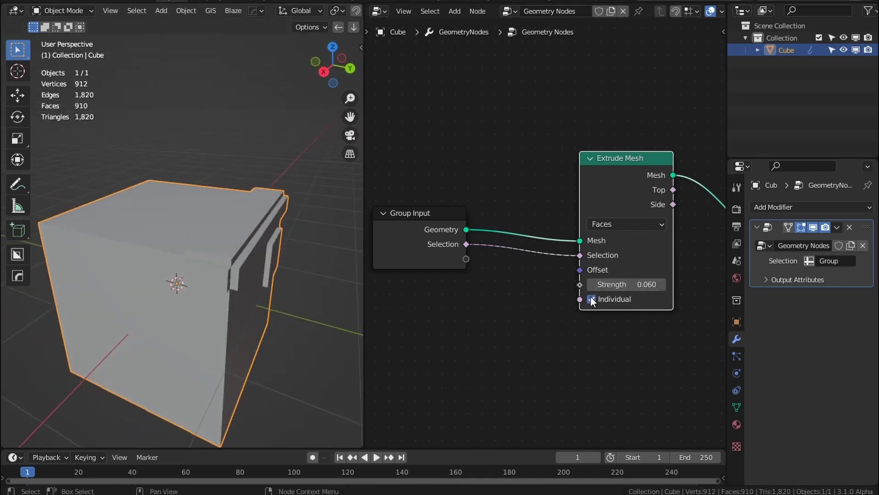
pyautogui.click(592, 298)
pyautogui.click(592, 299)
pyautogui.moveTo(204, 307)
pyautogui.mouseDown(button='middle')
pyautogui.moveTo(151, 285)
pyautogui.moveTo(190, 296)
pyautogui.mouseUp(button='middle')
pyautogui.scroll(2, 151, 285)
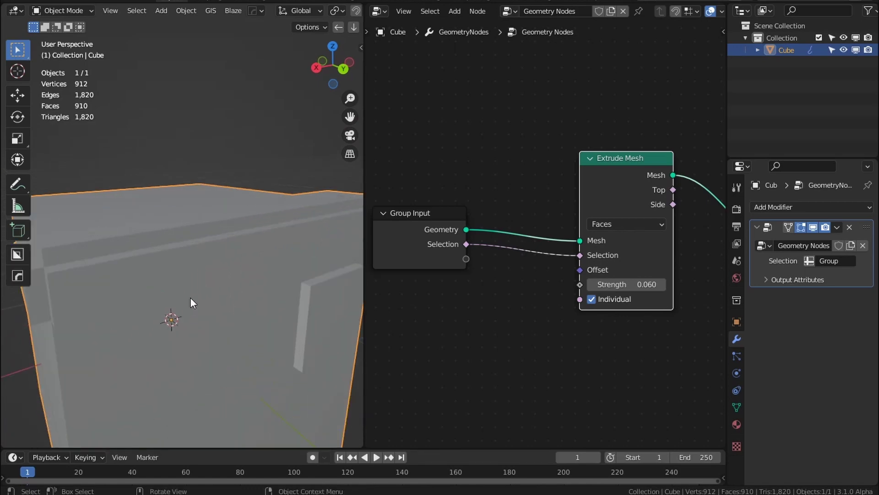
pyautogui.scroll(-5, 191, 299)
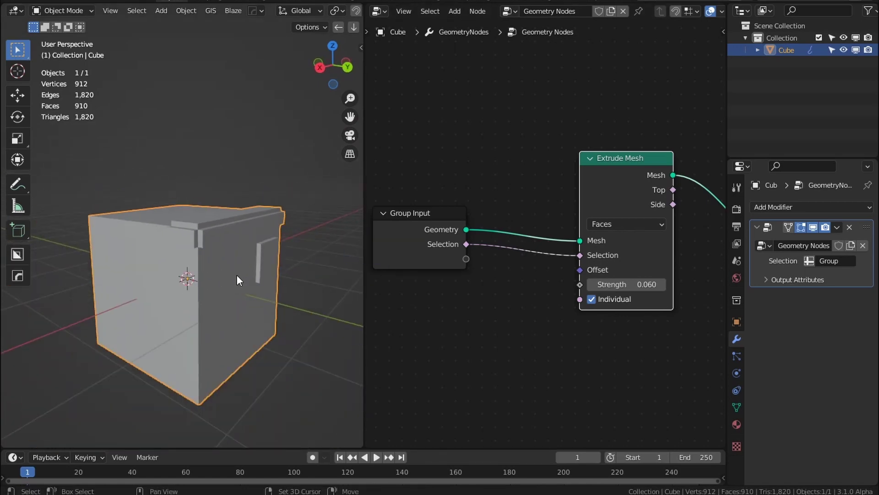
# Examine the extruded band around the cube's upper corner with the Individual option off.
pyautogui.keyDown('shift'); pyautogui.moveTo(236, 274); pyautogui.dragTo(204, 299, button='middle'); pyautogui.keyUp('shift')
pyautogui.moveTo(204, 300); pyautogui.dragTo(193, 351, button='middle')
pyautogui.scroll(5, 238, 264)
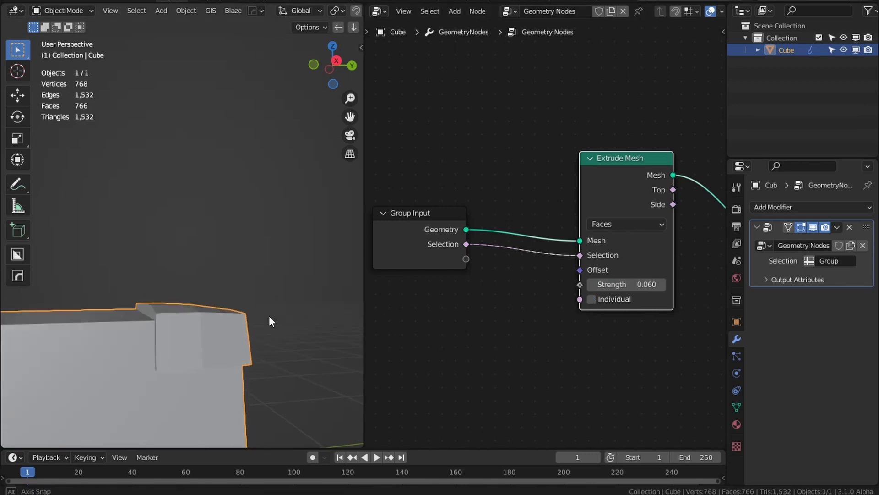
pyautogui.moveTo(269, 315); pyautogui.dragTo(202, 362, button='middle')
pyautogui.moveTo(281, 319); pyautogui.dragTo(173, 312, button='middle')
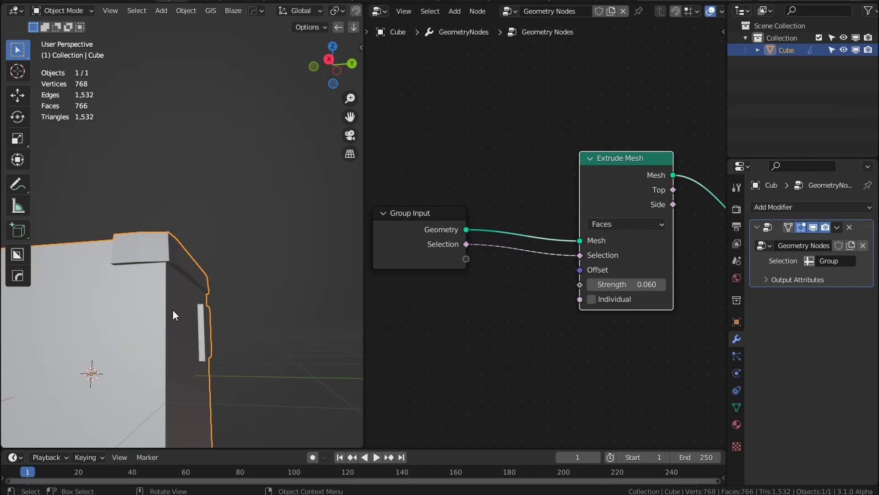
pyautogui.moveTo(193, 271); pyautogui.dragTo(195, 334, button='middle')
pyautogui.scroll(2, 257, 351)
# Set the Extrude Mesh node's Strength to 0.100 with Individual enabled, and move the node slightly up.
pyautogui.moveTo(629, 279); pyautogui.dragTo(546, 286)
pyautogui.press('Escape')
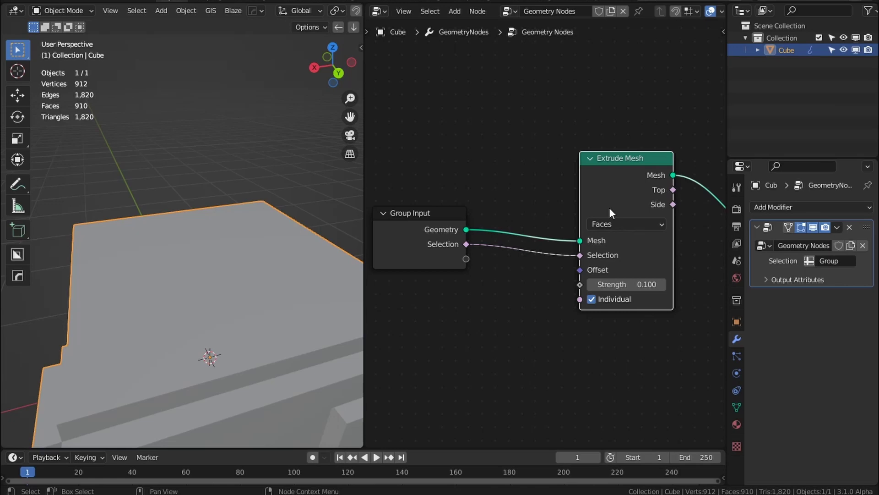
pyautogui.moveTo(609, 212); pyautogui.dragTo(627, 189)
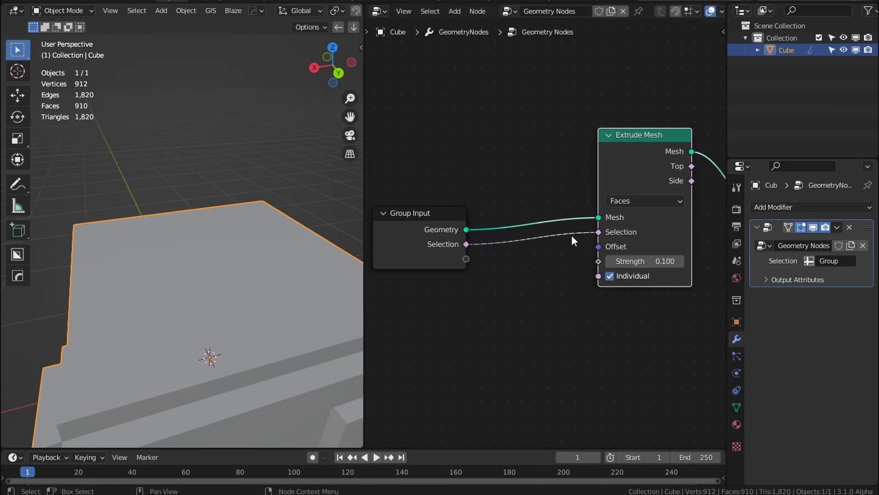
# Switch the Extrude Mesh node's mode to Edges.
pyautogui.moveTo(199, 377); pyautogui.dragTo(197, 293, button='middle')
pyautogui.click(660, 197)
pyautogui.click(654, 226)
# Try the Vertices mode on the Extrude Mesh node, inspect the cube, and restore the Faces mode.
pyautogui.click(626, 200)
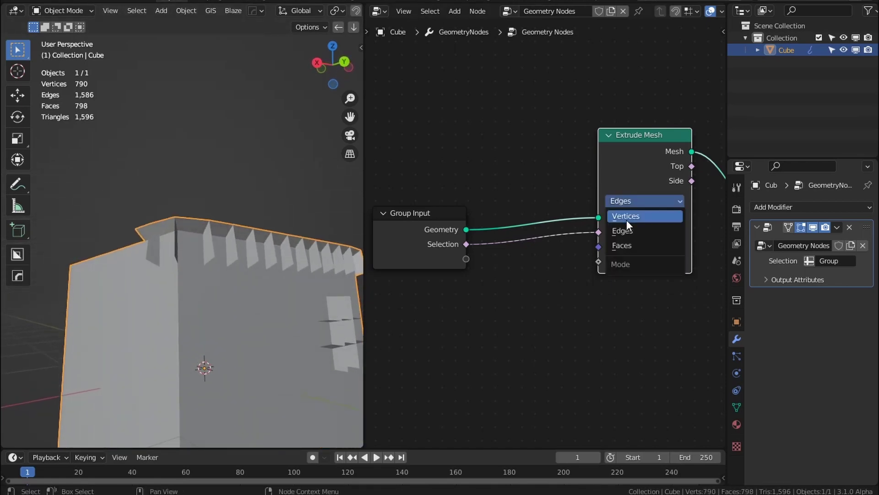
pyautogui.click(626, 216)
pyautogui.moveTo(198, 331); pyautogui.dragTo(71, 336, button='middle')
pyautogui.scroll(4, 185, 284)
pyautogui.scroll(-6, 211, 270)
pyautogui.moveTo(235, 257); pyautogui.dragTo(214, 310, button='middle')
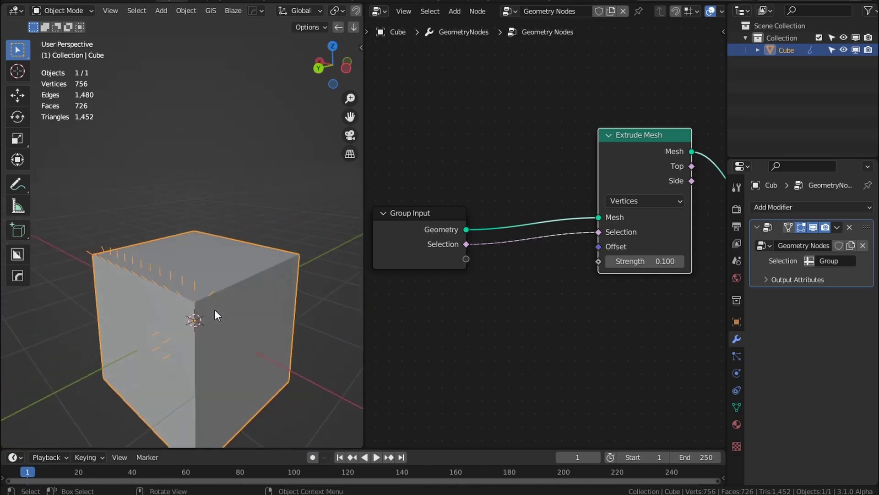
pyautogui.click(656, 206)
pyautogui.click(644, 243)
# Reposition the Extrude Mesh and Group Output nodes to leave more space between them.
pyautogui.moveTo(644, 240); pyautogui.dragTo(420, 283, button='middle')
pyautogui.moveTo(430, 213); pyautogui.dragTo(416, 232)
pyautogui.moveTo(608, 278); pyautogui.dragTo(703, 240)
pyautogui.moveTo(512, 272); pyautogui.dragTo(555, 267, button='middle')
# Try pulling links from the Extrude Mesh node's Top and Side outputs, and inspect the extruded faces on the cube.
pyautogui.moveTo(499, 224); pyautogui.dragTo(533, 156)
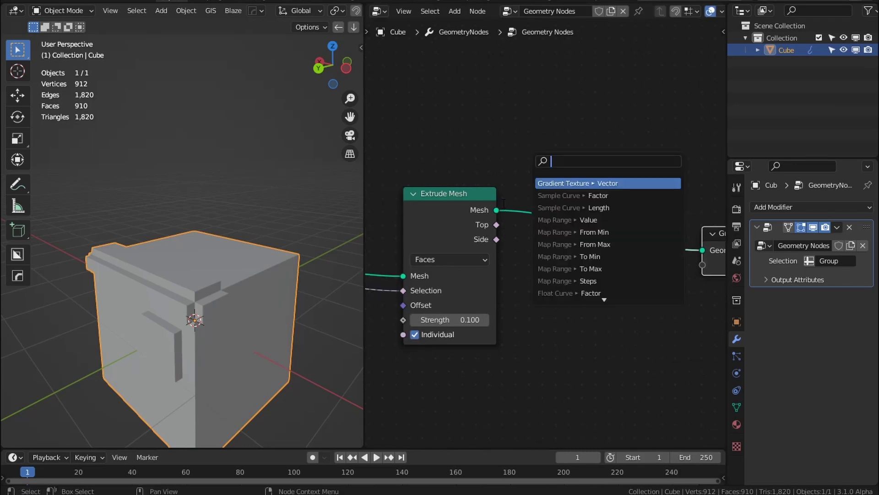
pyautogui.moveTo(496, 240); pyautogui.dragTo(570, 163)
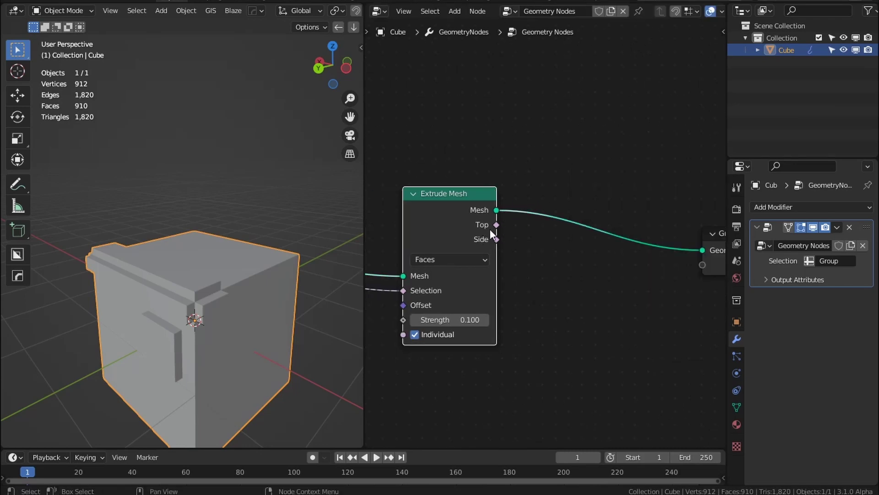
pyautogui.moveTo(490, 229); pyautogui.dragTo(493, 228)
pyautogui.scroll(2, 269, 325)
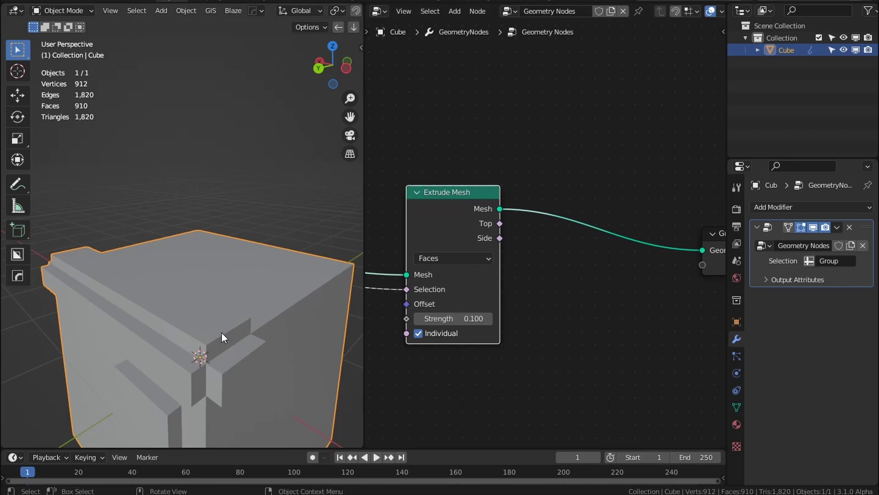
pyautogui.moveTo(194, 348); pyautogui.dragTo(202, 314, button='middle')
pyautogui.scroll(-3, 229, 321)
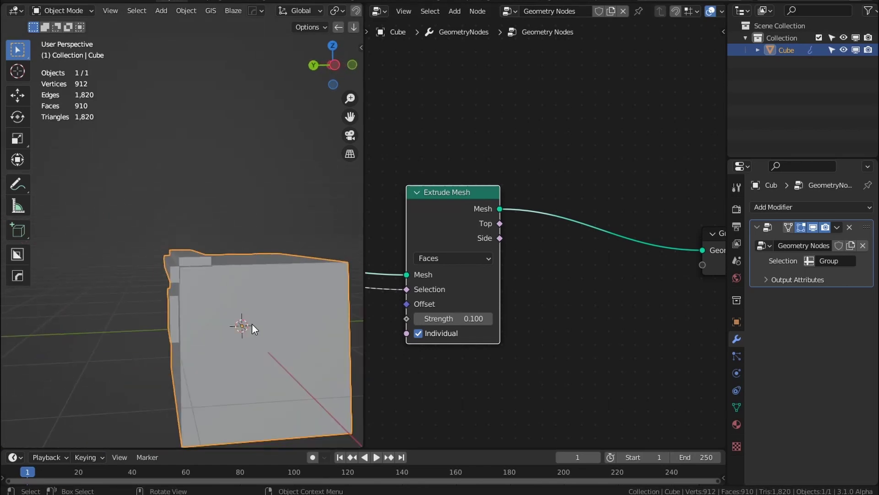
# Examine the extruded faces at the cube's corner, toggling Individual off and on and trying a link from the Extrude Mesh node's Side output.
pyautogui.scroll(5, 192, 290)
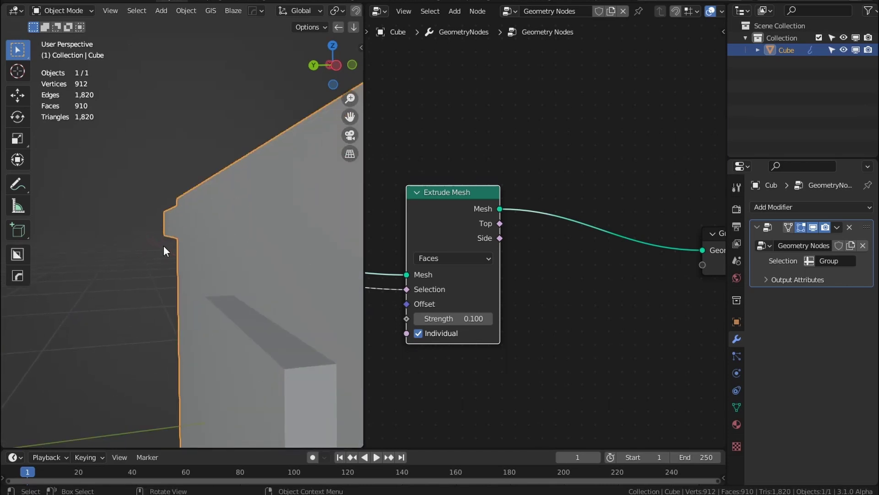
pyautogui.scroll(-4, 211, 234)
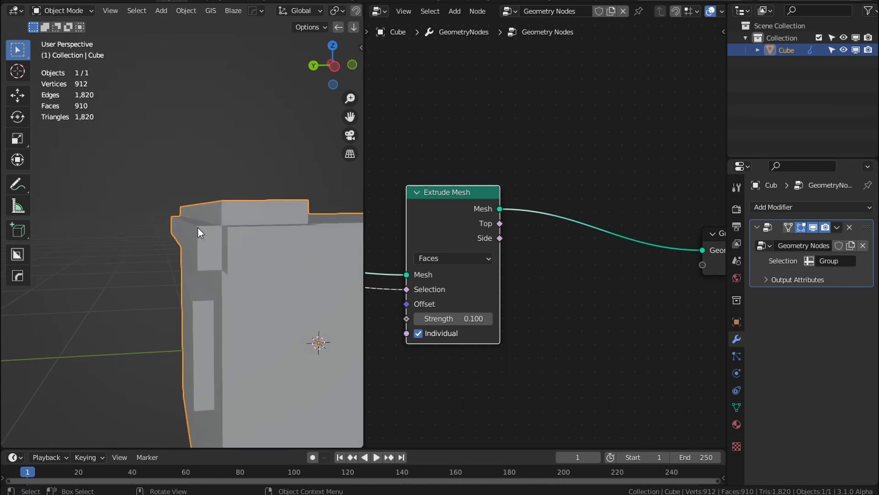
pyautogui.moveTo(197, 226); pyautogui.dragTo(208, 290, button='middle')
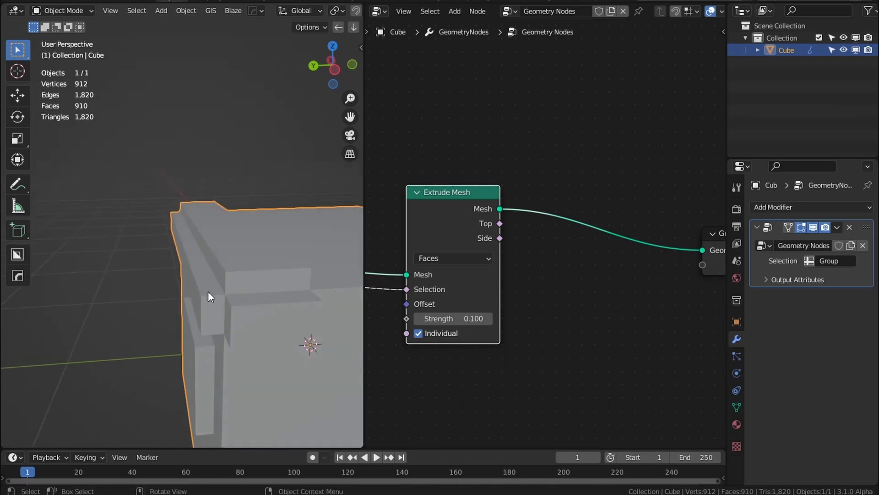
pyautogui.click(419, 337)
pyautogui.click(420, 336)
pyautogui.moveTo(499, 238); pyautogui.dragTo(532, 206)
pyautogui.moveTo(519, 243); pyautogui.dragTo(518, 238)
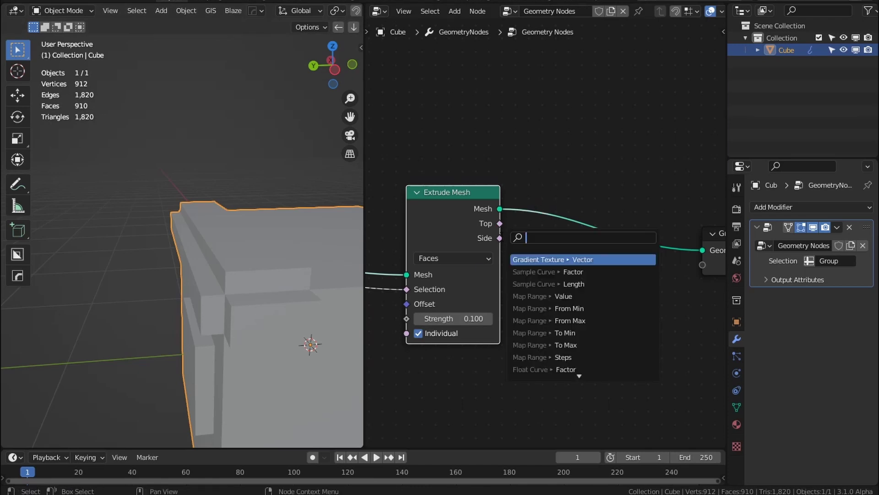
pyautogui.press('Escape')
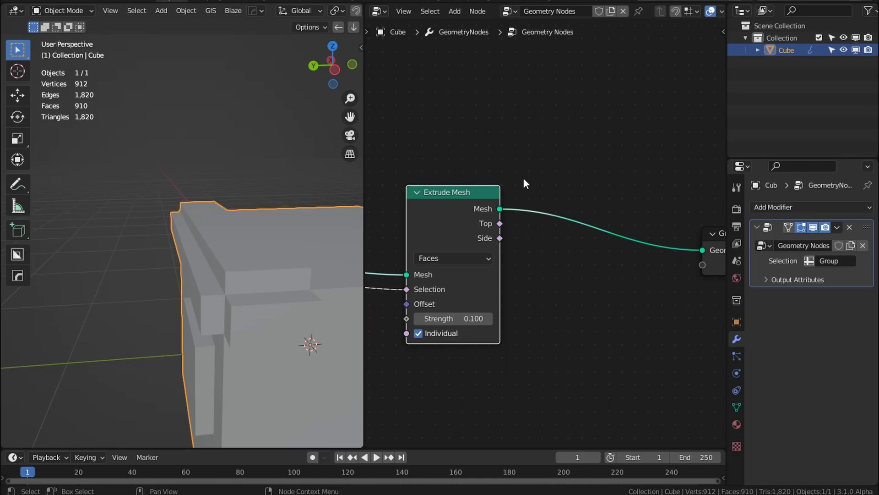
# Create a new material for the cube and set its base color to bright green.
pyautogui.click(737, 424)
pyautogui.click(807, 259)
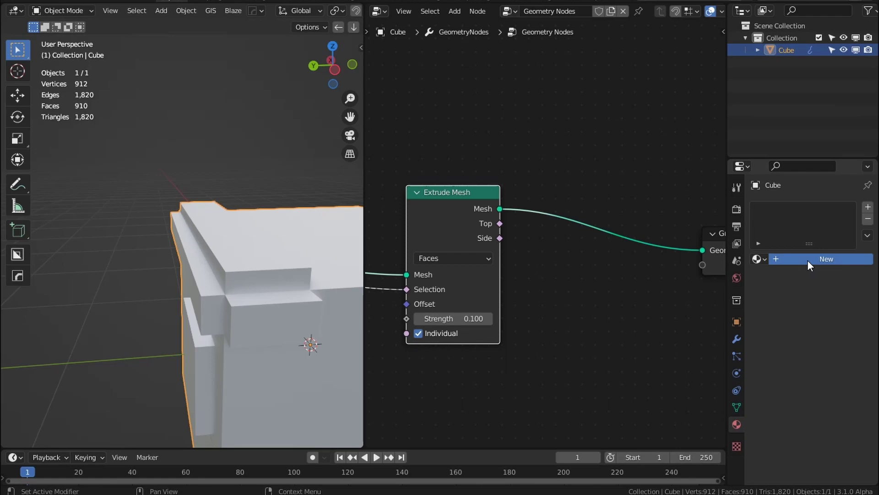
pyautogui.click(822, 367)
pyautogui.click(774, 201)
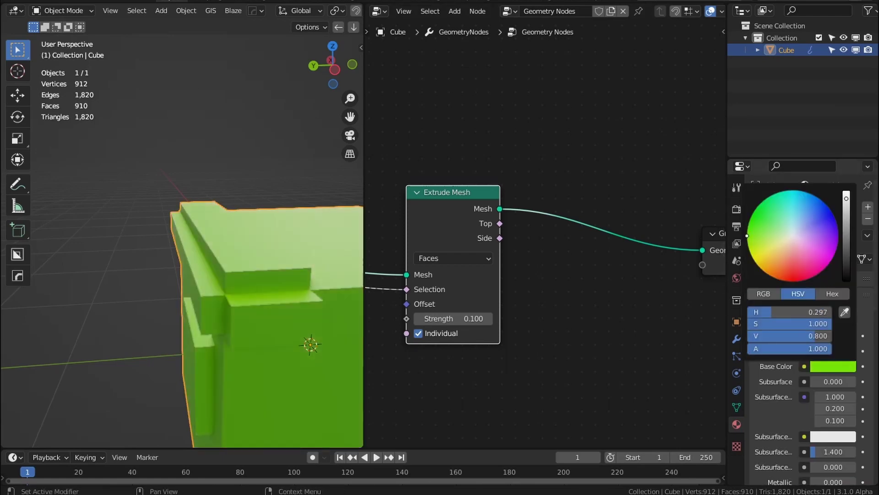
# Add a second material slot to the cube with a new material whose base color is red.
pyautogui.click(868, 207)
pyautogui.click(809, 278)
pyautogui.click(821, 385)
pyautogui.moveTo(798, 275); pyautogui.dragTo(793, 311)
# Insert a Set Material node between Extrude Mesh and Group Output and assign it the red Material.001.
pyautogui.moveTo(615, 296); pyautogui.dragTo(531, 298, button='middle')
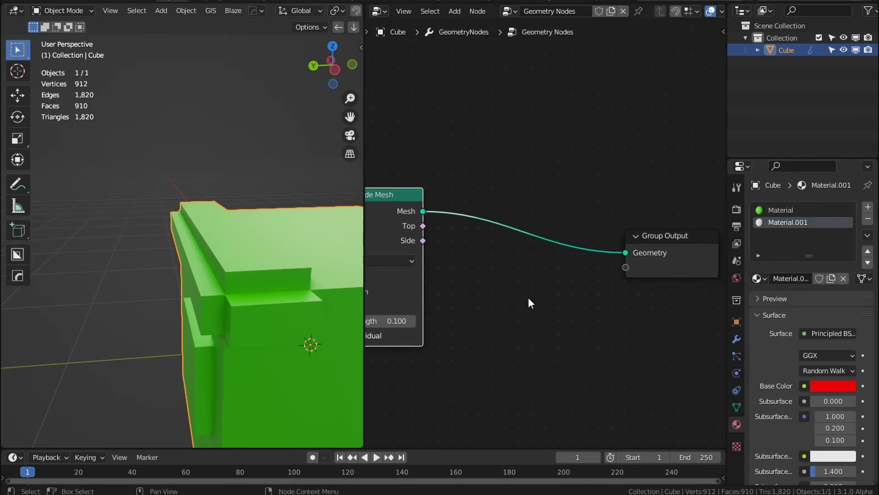
pyautogui.hotkey('shift', 'a')
pyautogui.moveTo(487, 262)
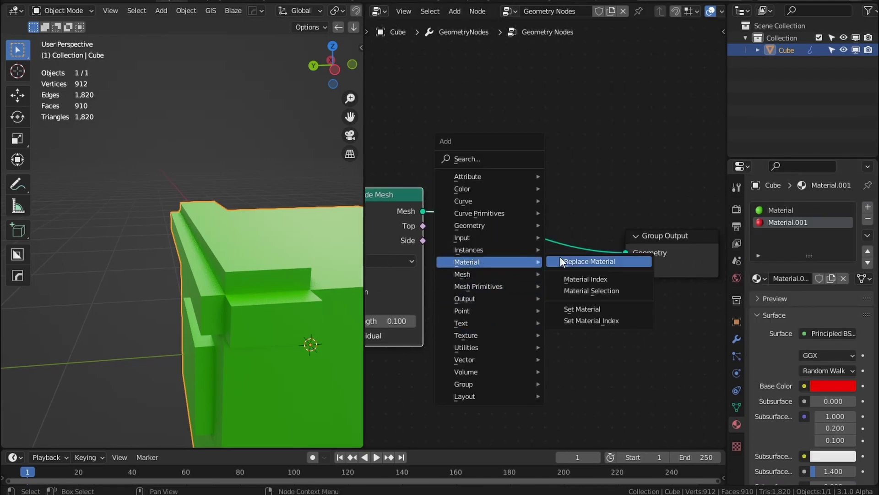
pyautogui.click(581, 309)
pyautogui.click(511, 242)
pyautogui.click(511, 248)
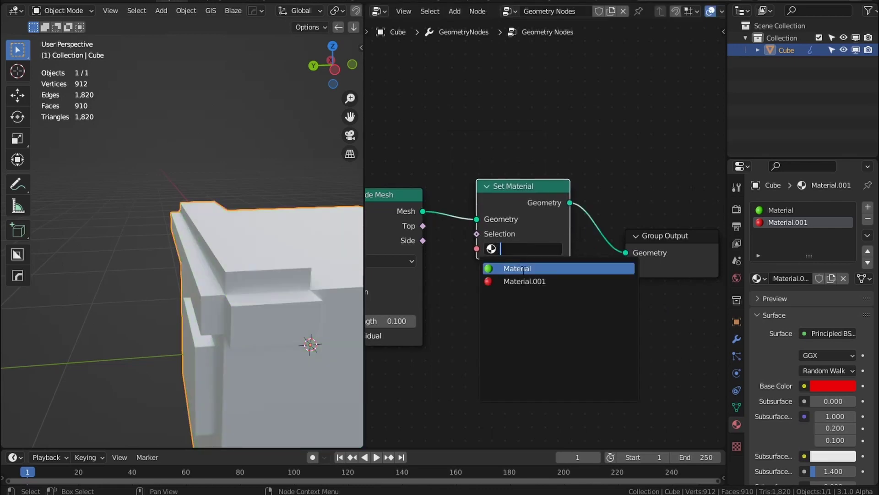
pyautogui.click(519, 281)
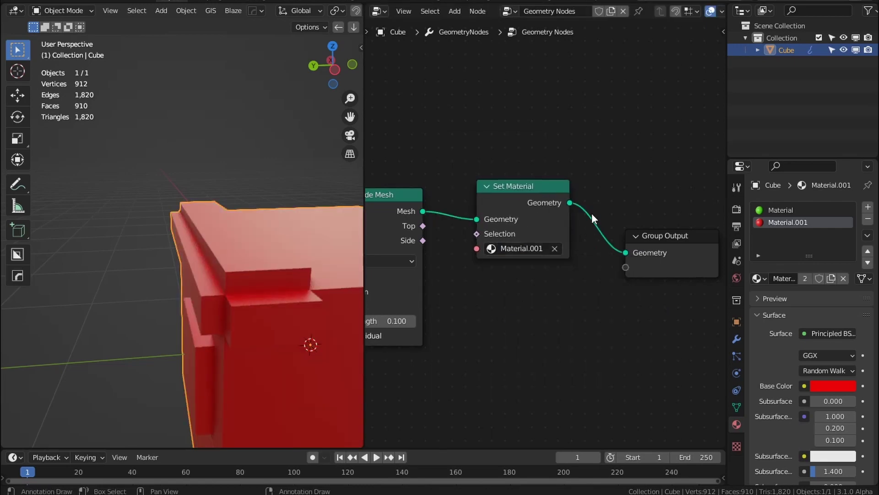
# Duplicate the Set Material node into the link before Group Output and assign the copy the green Material.
pyautogui.click(538, 190)
pyautogui.hotkey('shift', 'd')
pyautogui.click(603, 212)
pyautogui.click(649, 269)
pyautogui.press('Up')
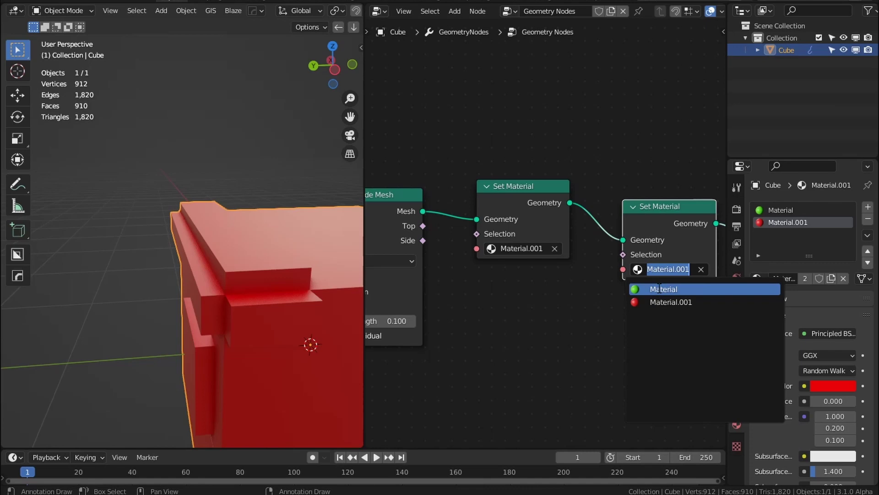
pyautogui.press('Return')
# Connect Extrude Mesh's Top output to the red Set Material node's Selection and its Side output to the green node's Selection.
pyautogui.moveTo(422, 227); pyautogui.dragTo(476, 233)
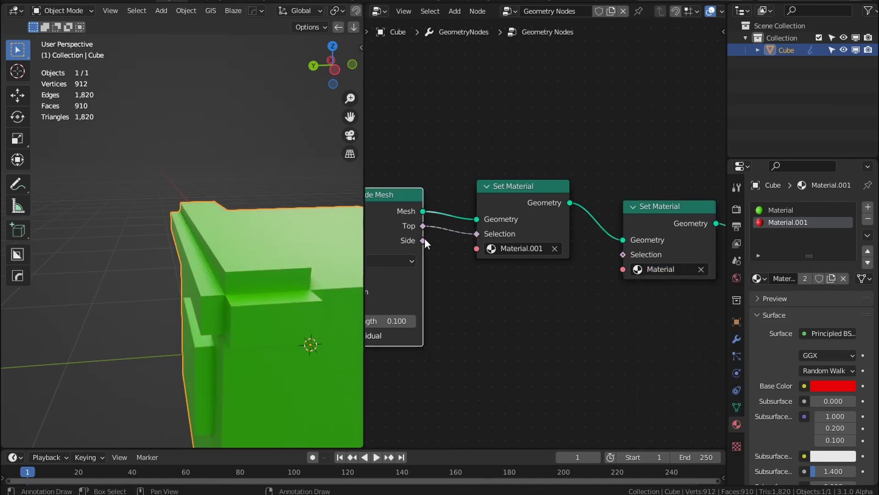
pyautogui.moveTo(423, 241); pyautogui.dragTo(623, 254)
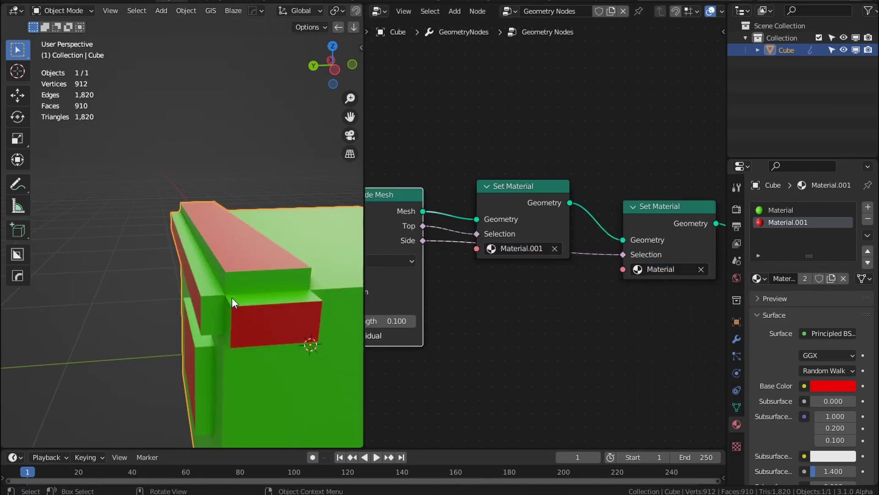
pyautogui.moveTo(231, 298); pyautogui.dragTo(341, 301, button='middle')
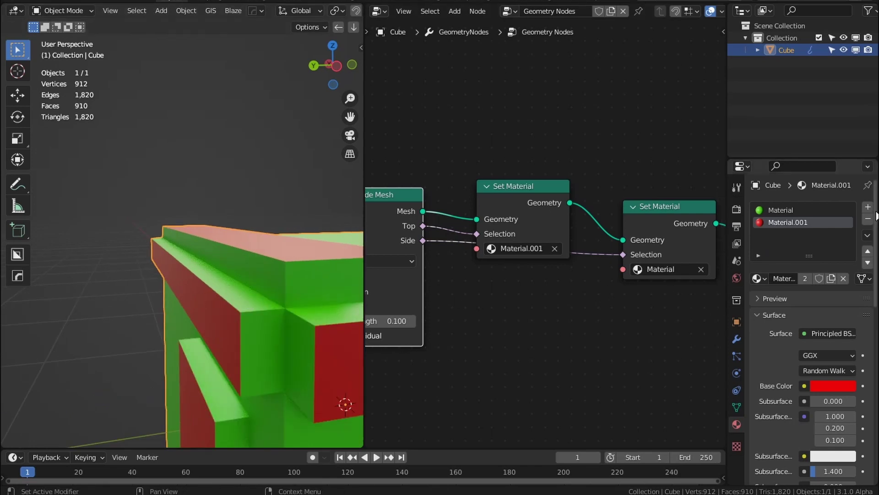
pyautogui.moveTo(640, 327); pyautogui.dragTo(499, 324, button='middle')
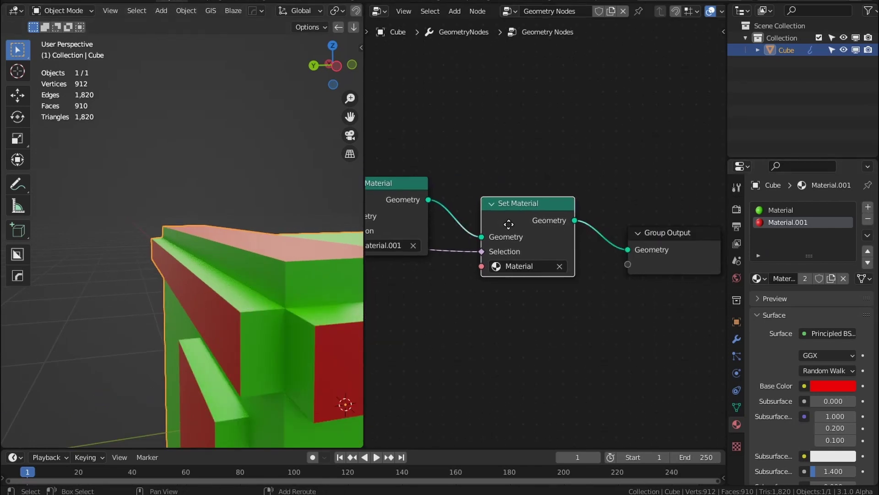
pyautogui.hotkey('shift', 'd')
pyautogui.click(655, 226)
pyautogui.click(706, 269)
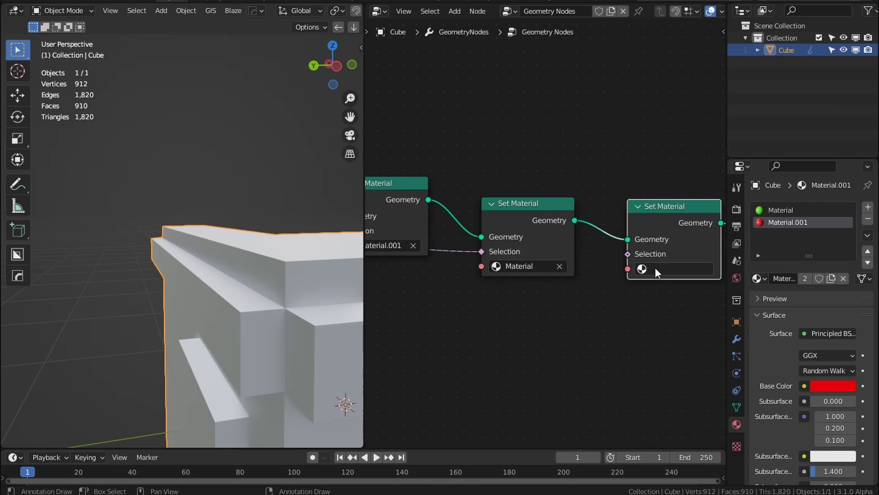
pyautogui.scroll(-1, 655, 267)
pyautogui.scroll(-1, 557, 268)
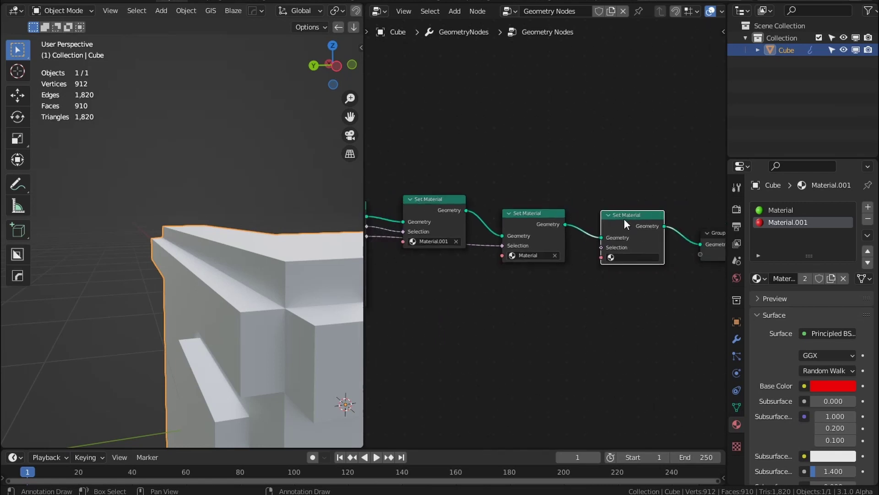
pyautogui.hotkey('ctrl', 'x')
pyautogui.scroll(-1, 550, 248)
# Add a third material to the cube and assign it through a duplicated Set Material node inserted directly after Extrude Mesh.
pyautogui.click(868, 207)
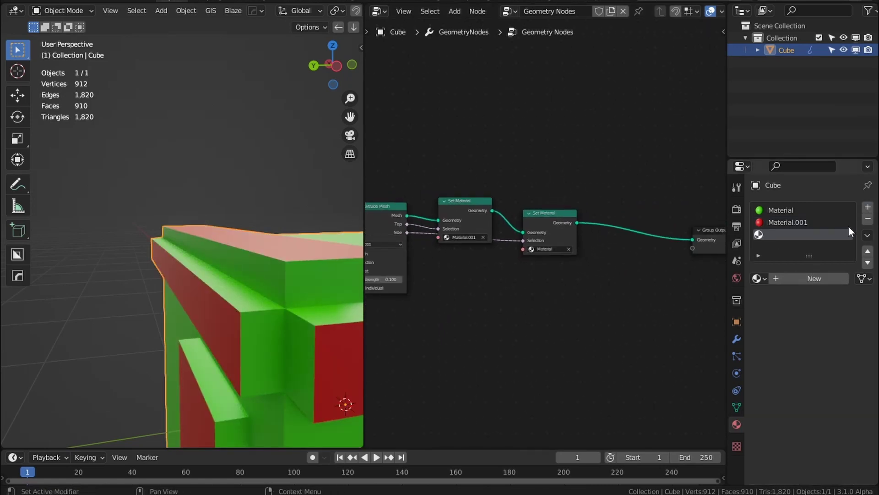
pyautogui.click(813, 278)
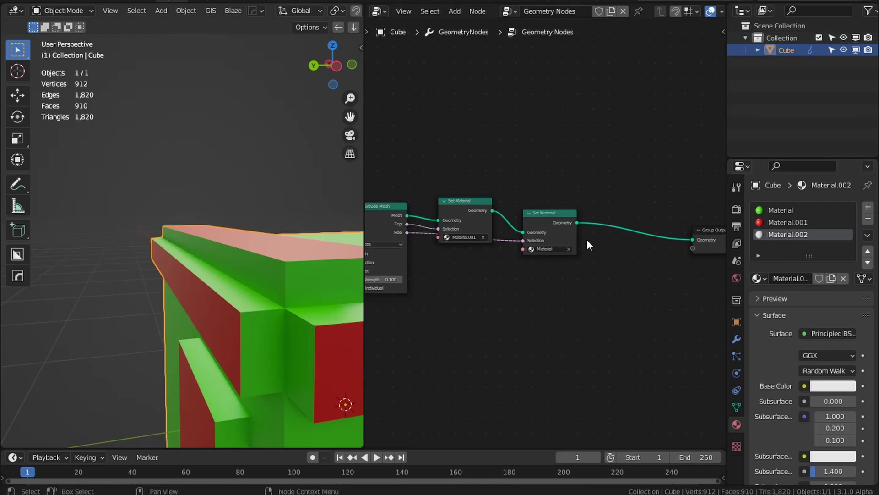
pyautogui.hotkey('shift', 'd')
pyautogui.click(454, 295)
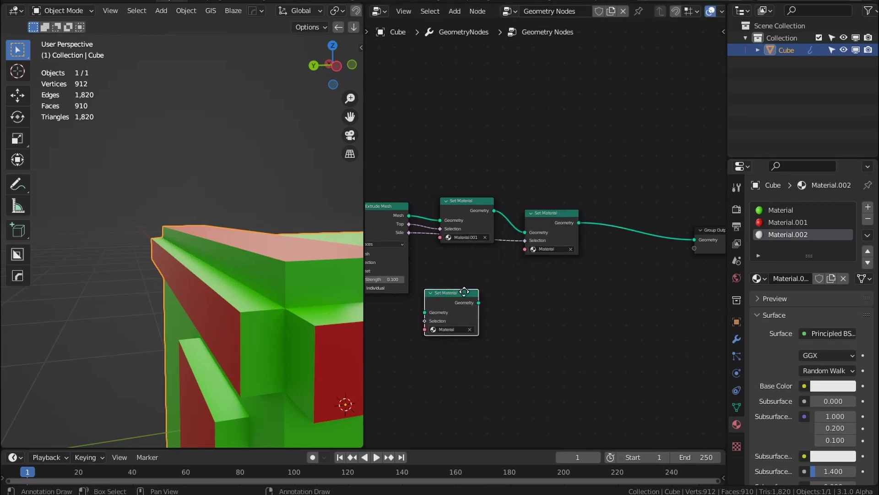
pyautogui.moveTo(454, 294); pyautogui.dragTo(522, 305, button='middle')
pyautogui.moveTo(522, 306); pyautogui.dragTo(537, 208)
pyautogui.click(531, 242)
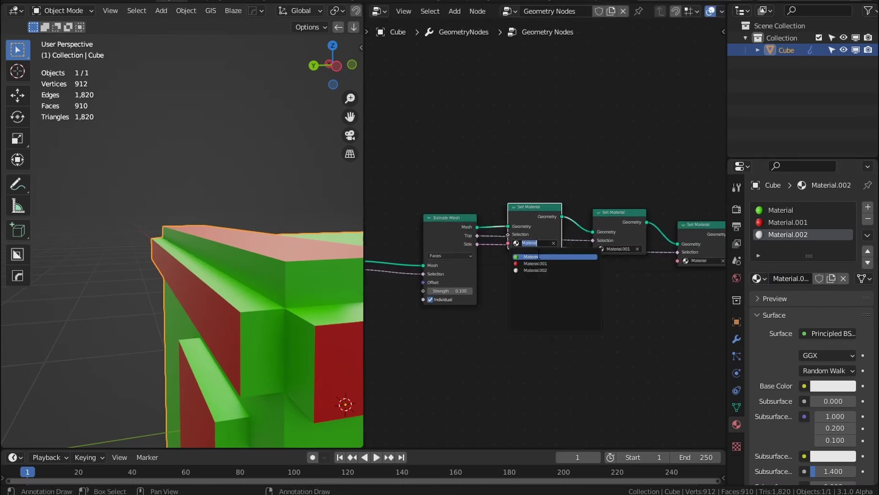
pyautogui.click(535, 270)
# Examine the materials on the cube's extruded tops, extruded sides and unextruded faces from several angles.
pyautogui.moveTo(195, 352); pyautogui.dragTo(240, 293, button='middle')
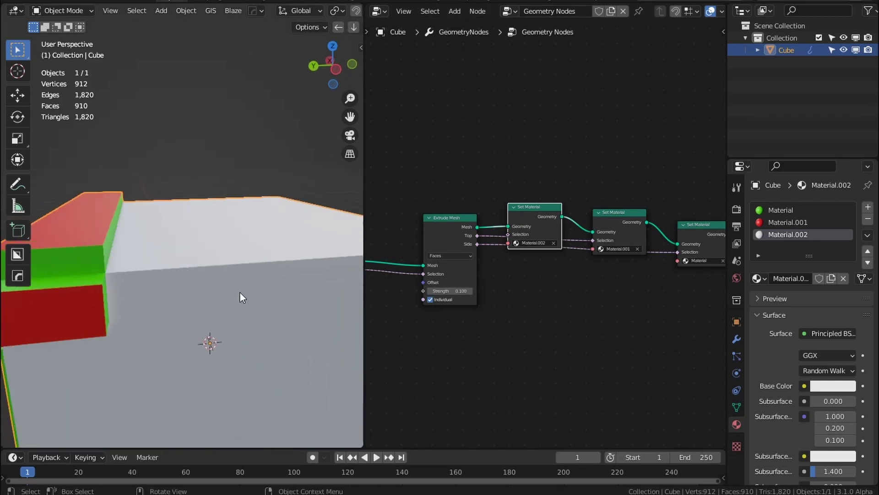
pyautogui.scroll(-6, 175, 302)
pyautogui.moveTo(175, 302); pyautogui.dragTo(169, 259, button='middle')
pyautogui.scroll(6, 225, 309)
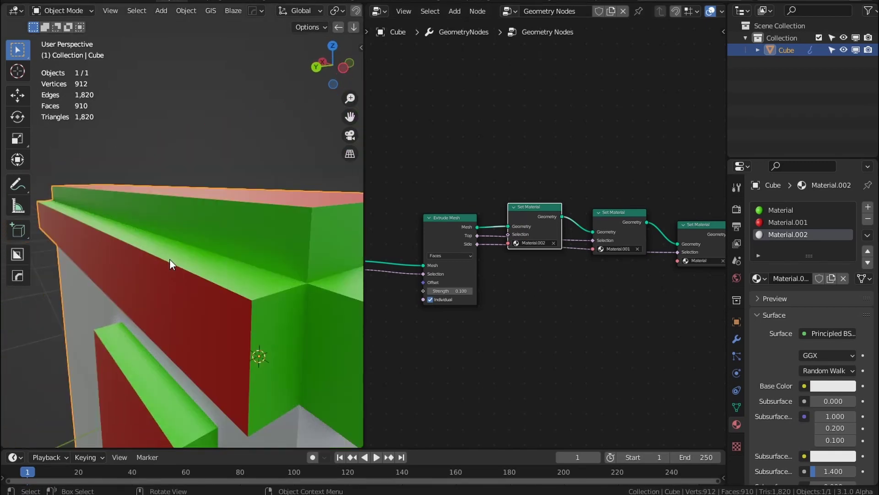
pyautogui.moveTo(249, 276); pyautogui.dragTo(169, 257, button='middle')
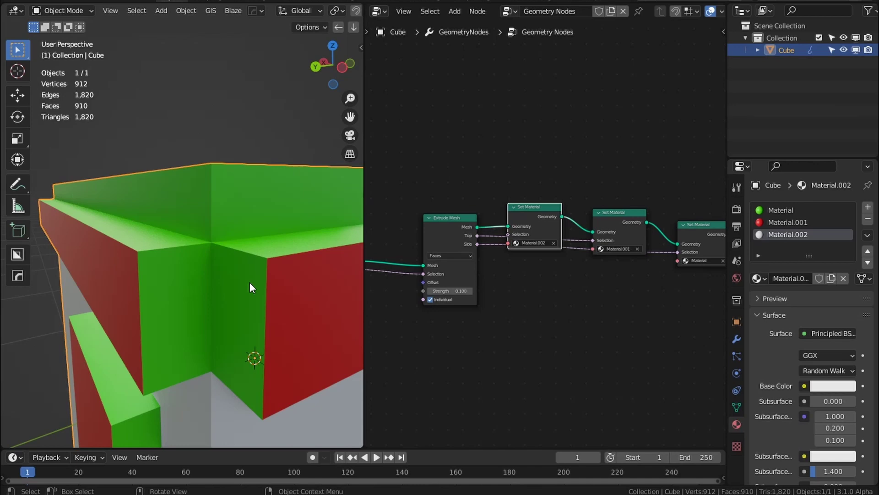
pyautogui.scroll(-3, 249, 288)
pyautogui.scroll(2, 520, 271)
pyautogui.moveTo(413, 238)
pyautogui.mouseDown()
pyautogui.moveTo(396, 241)
pyautogui.moveTo(395, 257)
pyautogui.moveTo(403, 236)
pyautogui.mouseUp()
pyautogui.moveTo(423, 278); pyautogui.dragTo(449, 312, button='middle')
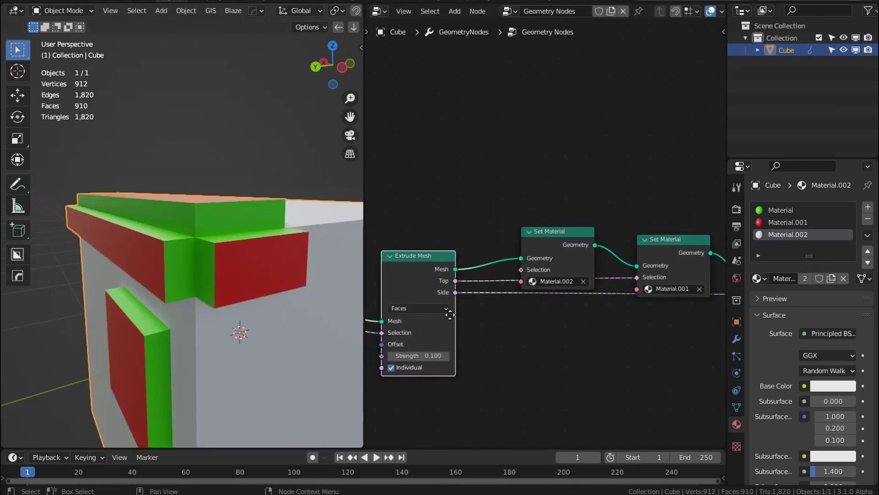
pyautogui.scroll(1, 445, 313)
pyautogui.scroll(2, 214, 273)
pyautogui.scroll(-4, 214, 272)
pyautogui.moveTo(214, 272); pyautogui.dragTo(198, 315, button='middle')
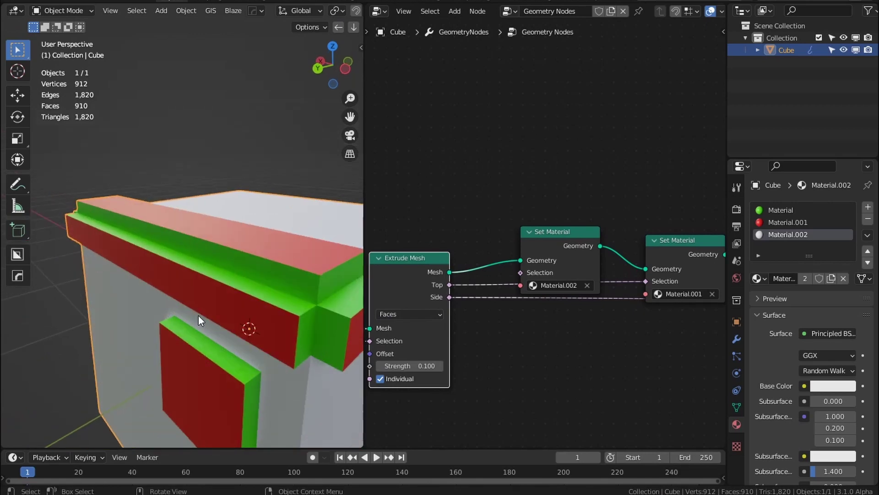
pyautogui.scroll(2, 302, 326)
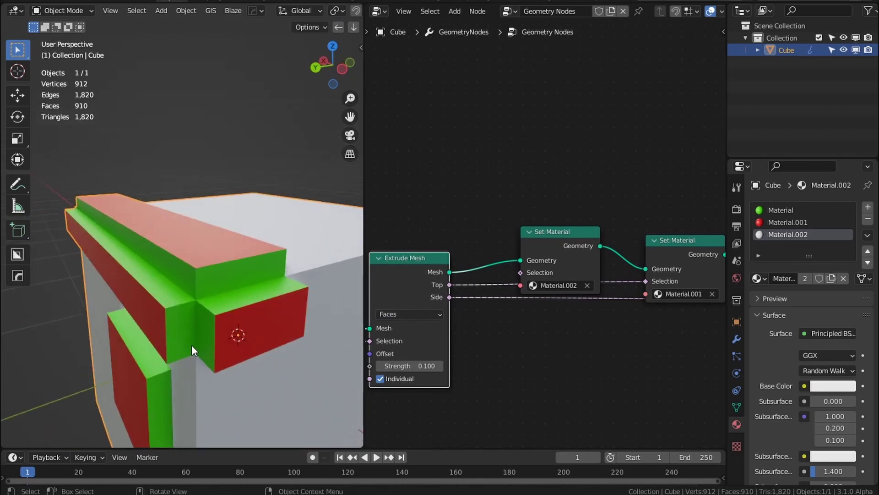
pyautogui.scroll(-3, 192, 344)
pyautogui.moveTo(193, 339); pyautogui.dragTo(195, 318, button='middle')
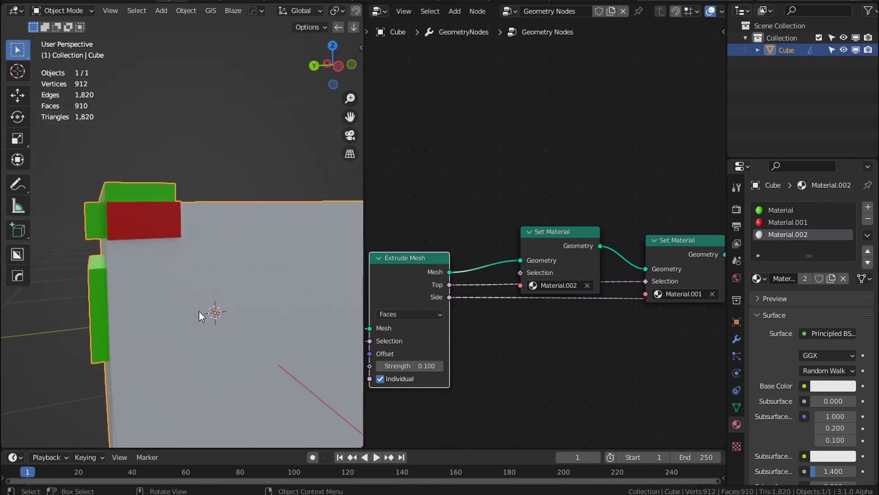
pyautogui.scroll(-3, 199, 310)
pyautogui.scroll(-1, 523, 320)
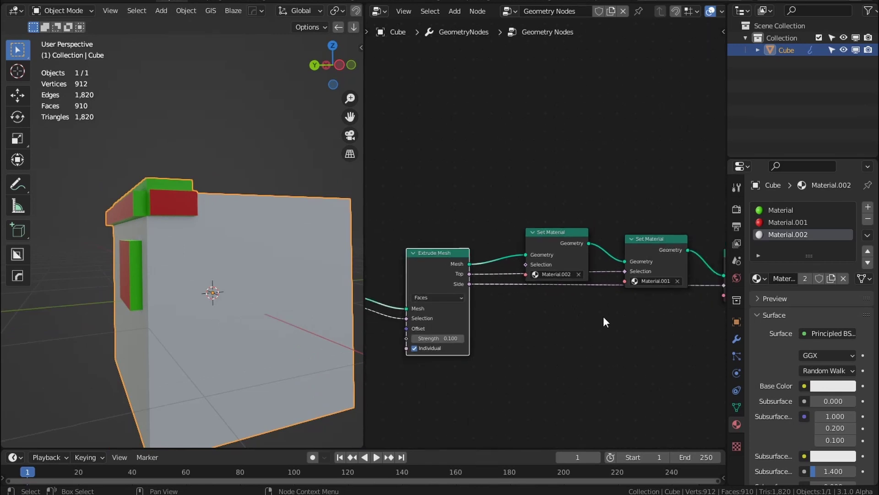
# Move the Material.002 Set Material node above the Top and Side links, and shift the Extrude Mesh node slightly upward.
pyautogui.moveTo(605, 317); pyautogui.dragTo(434, 314, button='middle')
pyautogui.moveTo(584, 257); pyautogui.dragTo(590, 259)
pyautogui.moveTo(412, 345); pyautogui.dragTo(608, 334, button='middle')
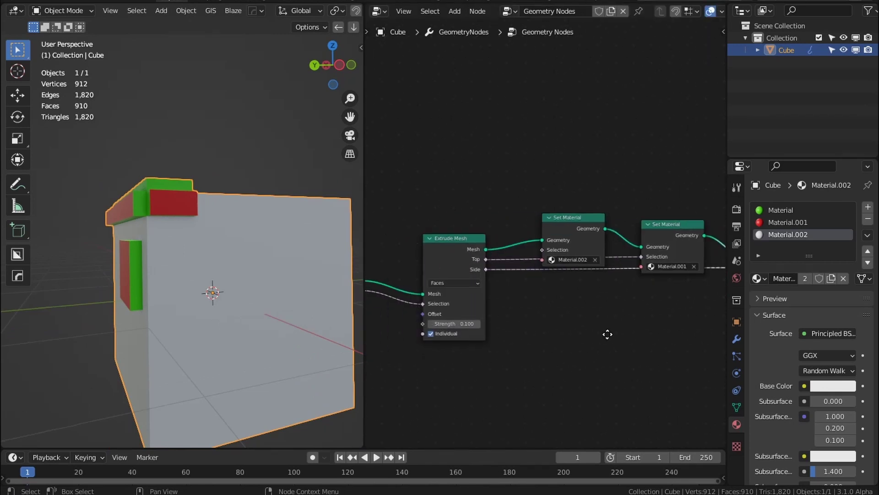
pyautogui.moveTo(573, 217); pyautogui.dragTo(573, 188)
pyautogui.moveTo(521, 235); pyautogui.dragTo(508, 241, button='middle')
pyautogui.moveTo(248, 285); pyautogui.dragTo(219, 321, button='middle')
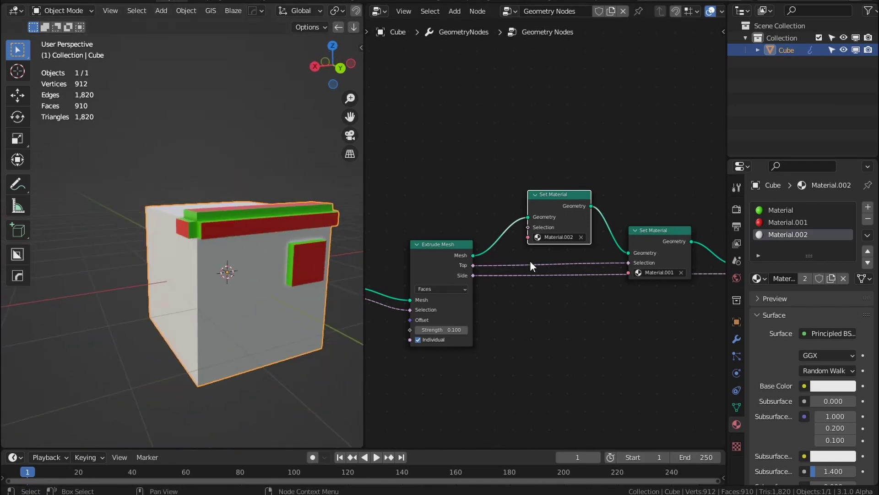
pyautogui.moveTo(445, 283); pyautogui.dragTo(441, 272)
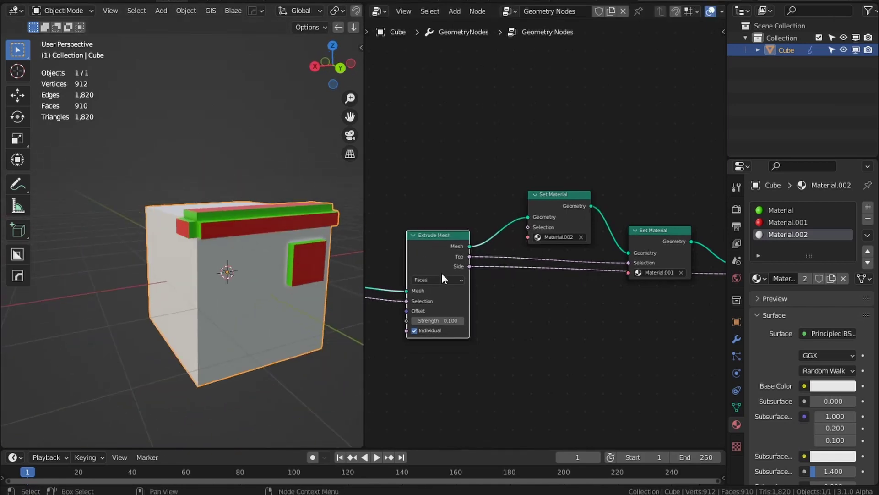
# Add a Vector Math node below the Group Input link and connect its Vector output to Extrude Mesh's Offset.
pyautogui.moveTo(443, 300); pyautogui.dragTo(505, 294, button='middle')
pyautogui.moveTo(436, 308); pyautogui.dragTo(530, 292, button='middle')
pyautogui.moveTo(451, 272); pyautogui.dragTo(387, 270)
pyautogui.scroll(2, 512, 293)
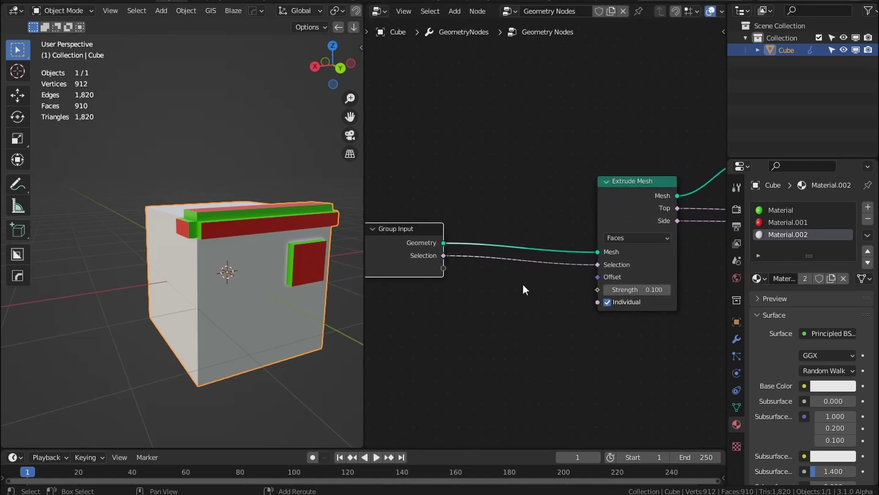
pyautogui.hotkey('shift', 'a')
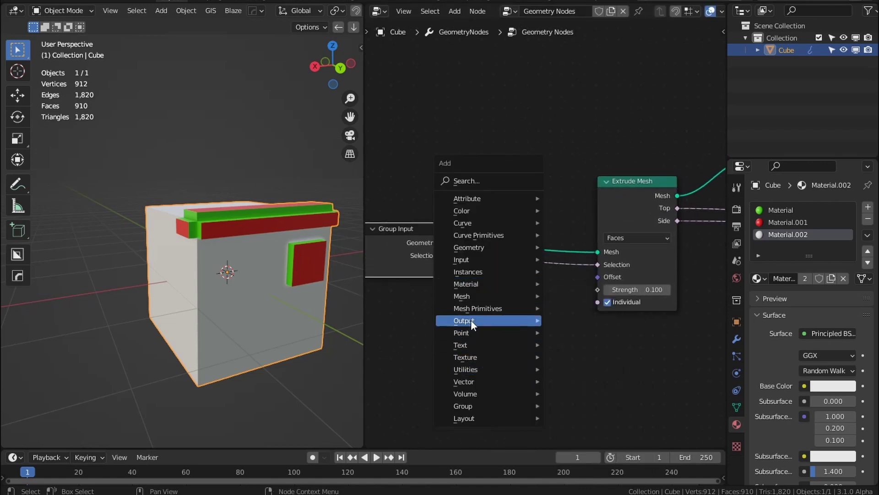
pyautogui.moveTo(471, 380)
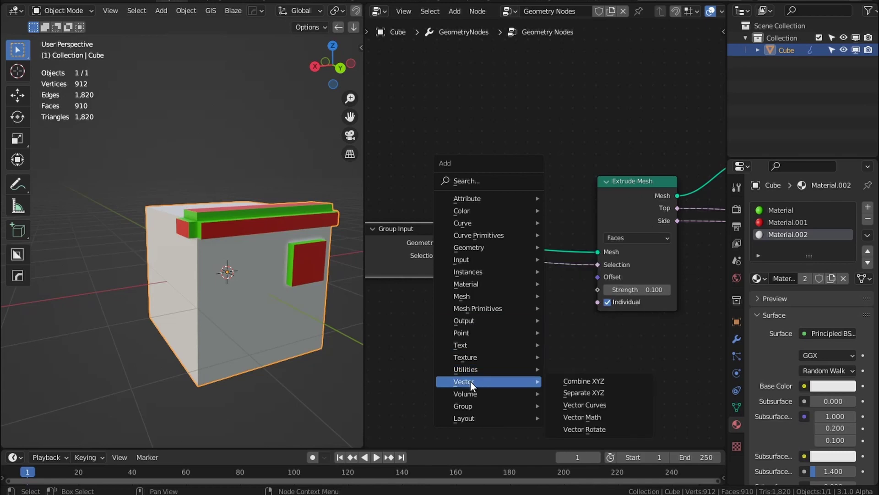
pyautogui.click(586, 413)
pyautogui.moveTo(535, 334); pyautogui.dragTo(597, 277)
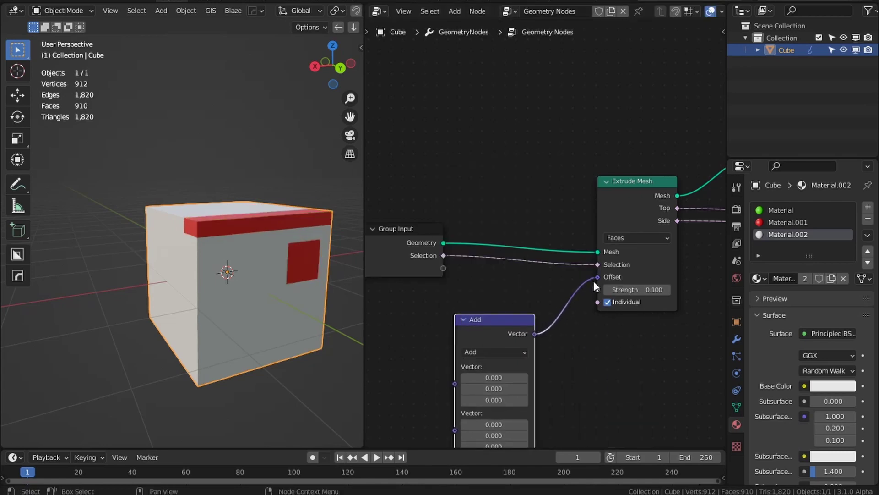
# Set the vector node's operation to Multiply, its first vector to 1, 1, 1 and its second to 0.1, 5.4, 6.0.
pyautogui.keyDown('shift'); pyautogui.scroll(-5, 531, 399); pyautogui.keyUp('shift')
pyautogui.click(491, 287)
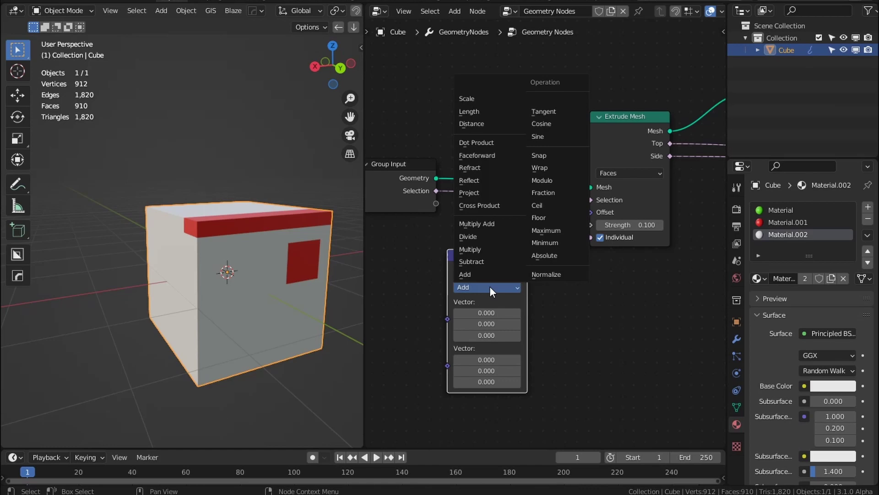
pyautogui.click(482, 249)
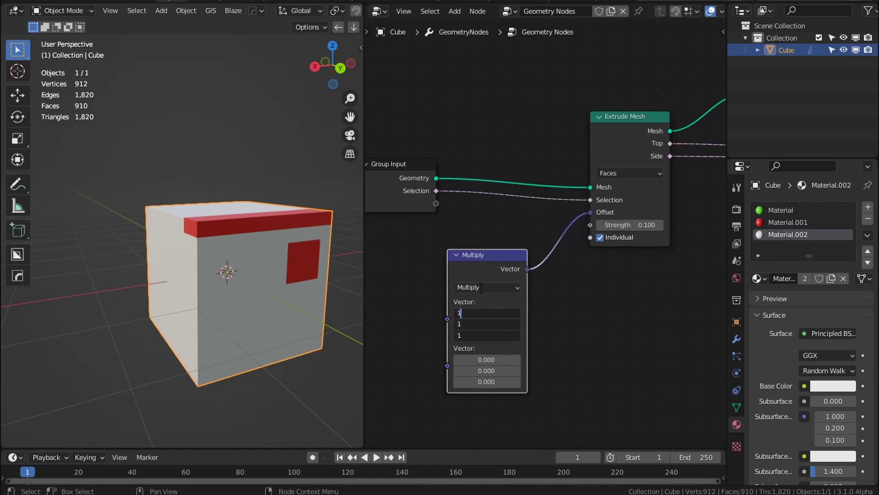
pyautogui.press('Return')
pyautogui.moveTo(487, 359)
pyautogui.mouseDown()
pyautogui.moveTo(486, 381)
pyautogui.moveTo(483, 359)
pyautogui.moveTo(449, 362)
pyautogui.moveTo(524, 371)
pyautogui.moveTo(513, 370)
pyautogui.moveTo(523, 382)
pyautogui.mouseUp()
pyautogui.write('3.7')
pyautogui.press('Return')
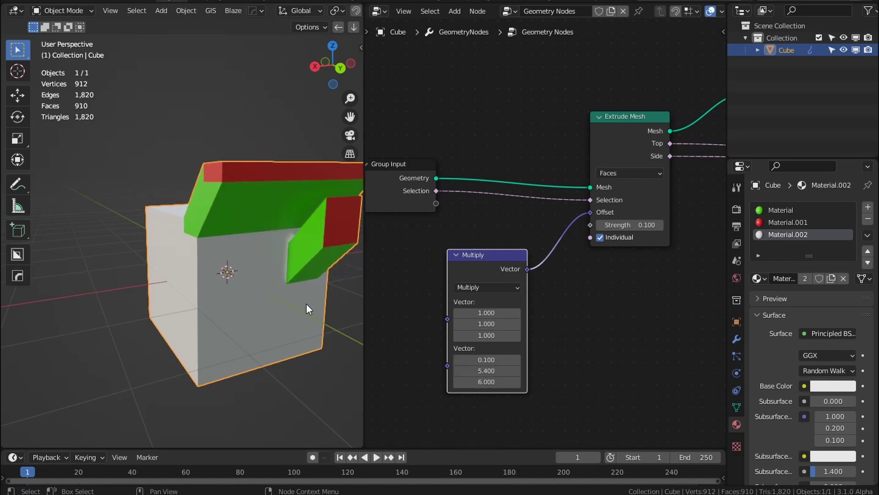
# Set the Multiply node's second vector to 0.4, 2.7, 2.9 while checking the offset extrusion on the cube.
pyautogui.moveTo(308, 308); pyautogui.dragTo(250, 277, button='middle')
pyautogui.moveTo(489, 378); pyautogui.dragTo(438, 372)
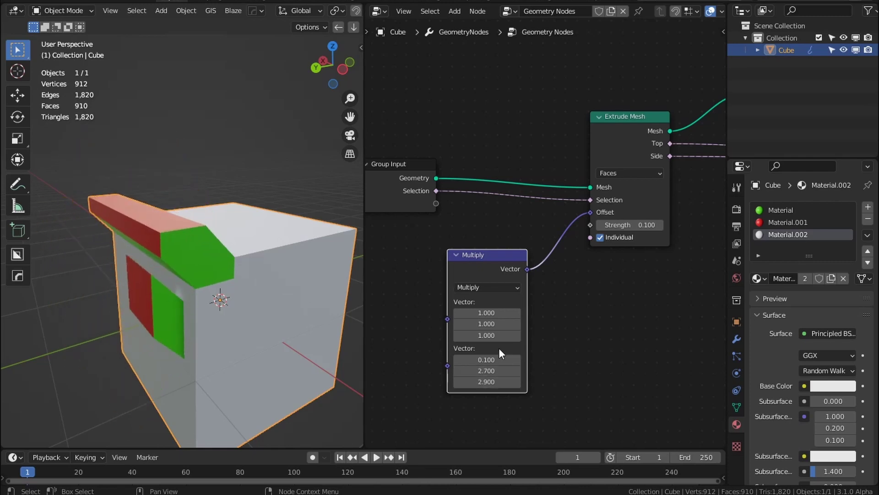
pyautogui.moveTo(496, 360); pyautogui.dragTo(476, 360)
pyautogui.scroll(-2, 234, 296)
pyautogui.moveTo(206, 298); pyautogui.dragTo(183, 316, button='middle')
pyautogui.scroll(-1, 184, 316)
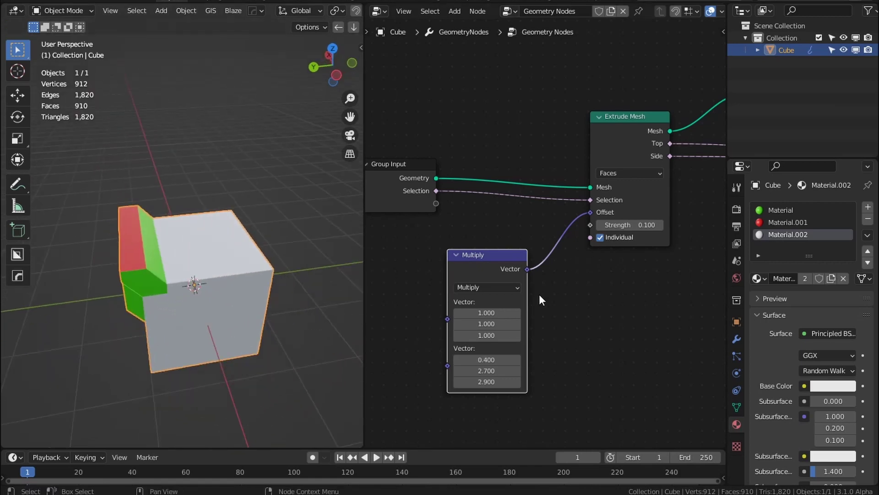
# Delete the Multiply node feeding Extrude Mesh's Offset and shift the Extrude Mesh node slightly upward.
pyautogui.press('x')
pyautogui.scroll(-5, 565, 254)
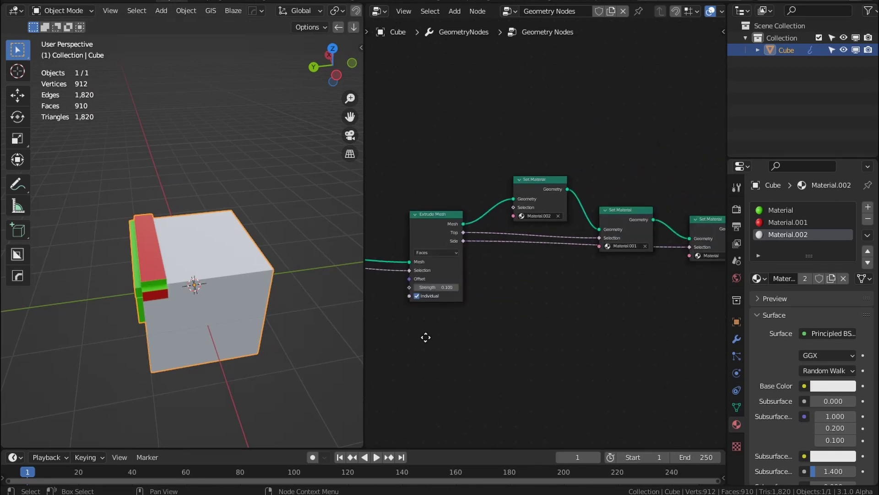
pyautogui.scroll(1, 557, 318)
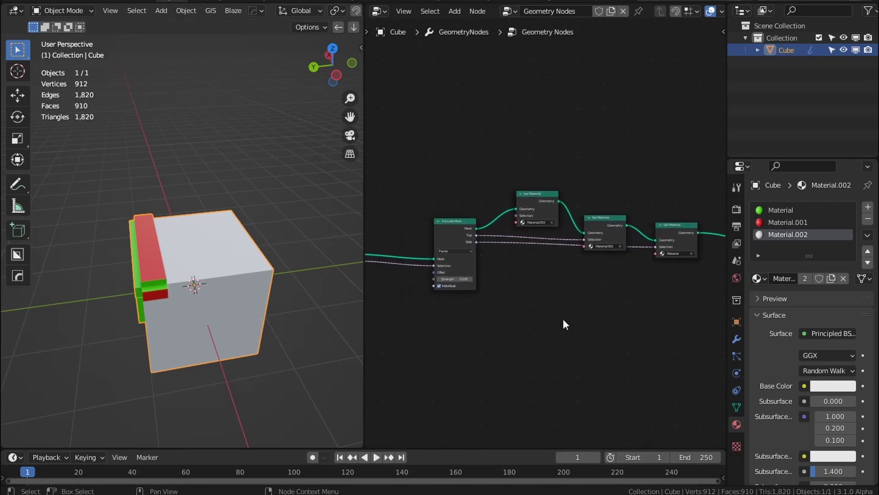
pyautogui.scroll(3, 495, 236)
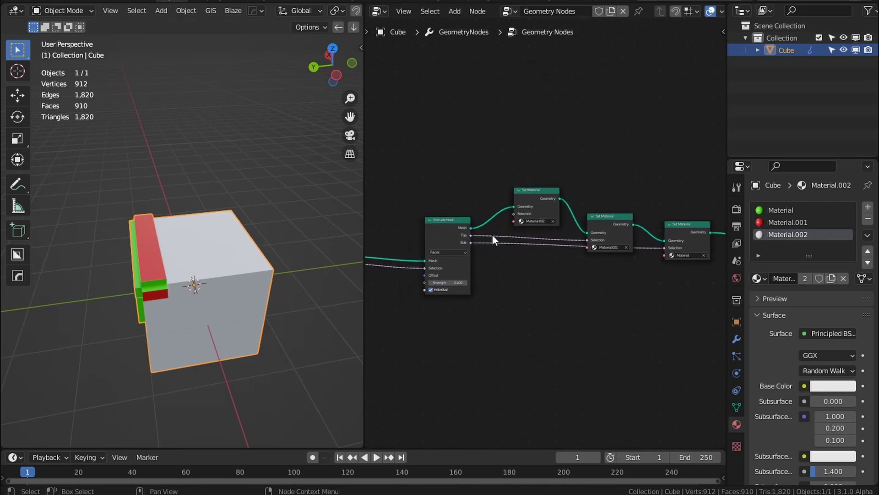
pyautogui.moveTo(436, 304); pyautogui.dragTo(581, 290, button='middle')
pyautogui.moveTo(458, 317); pyautogui.dragTo(528, 311, button='middle')
pyautogui.scroll(5, 527, 310)
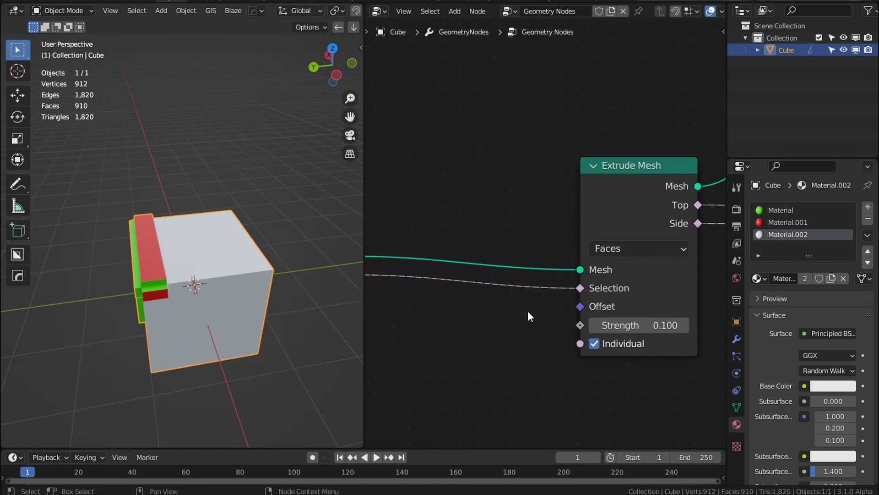
pyautogui.moveTo(630, 195); pyautogui.dragTo(607, 175)
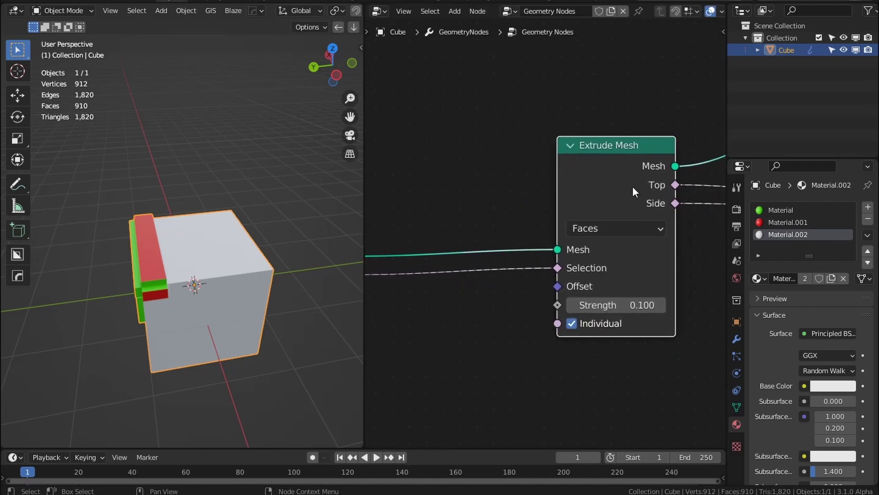
# Disable Individual on the Extrude Mesh node and inspect the cube's extruded edge and side patch from several angles.
pyautogui.scroll(1, 230, 325)
pyautogui.scroll(4, 254, 291)
pyautogui.moveTo(230, 325); pyautogui.dragTo(124, 293, button='middle')
pyautogui.scroll(3, 146, 323)
pyautogui.moveTo(160, 256); pyautogui.dragTo(247, 284, button='middle')
pyautogui.click(571, 324)
pyautogui.moveTo(151, 348); pyautogui.dragTo(260, 318, button='middle')
pyautogui.scroll(-1, 183, 349)
pyautogui.moveTo(182, 350); pyautogui.dragTo(217, 319, button='middle')
pyautogui.scroll(5, 234, 310)
# Toggle Extrude Mesh's Individual option on and off several times to compare the extrusions, leaving it enabled.
pyautogui.click(571, 323)
pyautogui.click(572, 324)
pyautogui.click(572, 324)
pyautogui.click(572, 324)
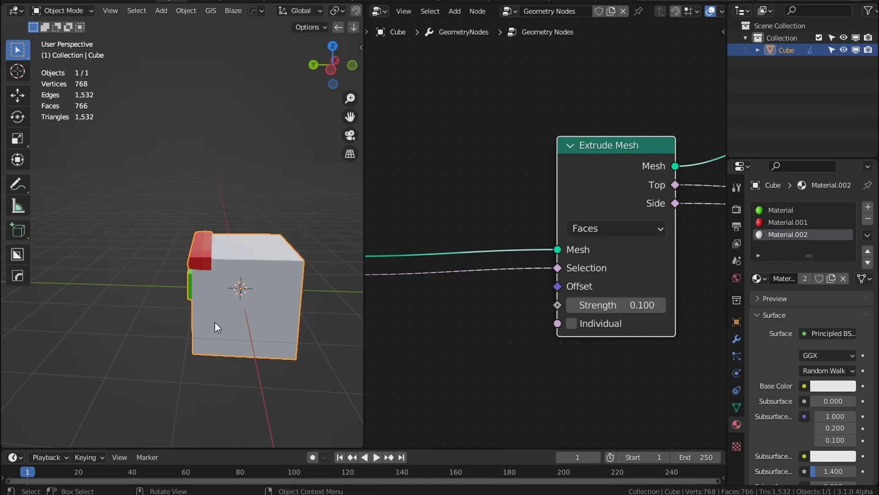
pyautogui.click(572, 323)
pyautogui.scroll(-4, 133, 288)
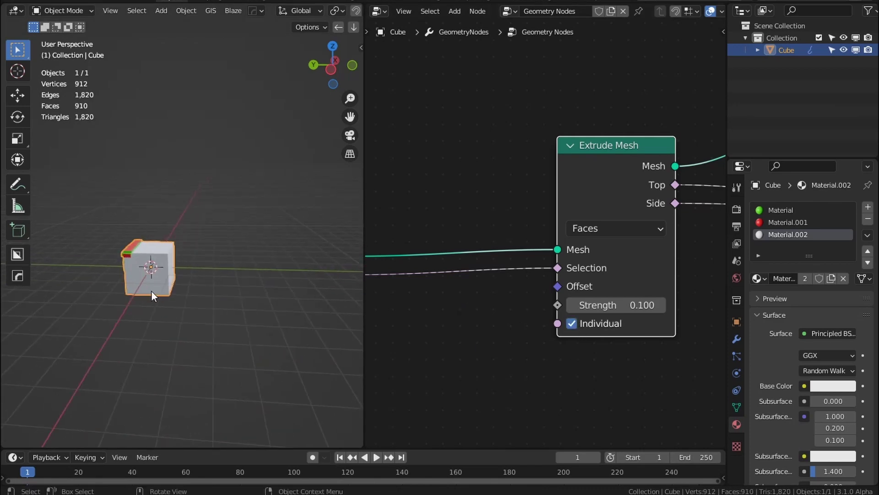
pyautogui.moveTo(151, 290); pyautogui.dragTo(218, 281, button='middle')
pyautogui.scroll(4, 218, 281)
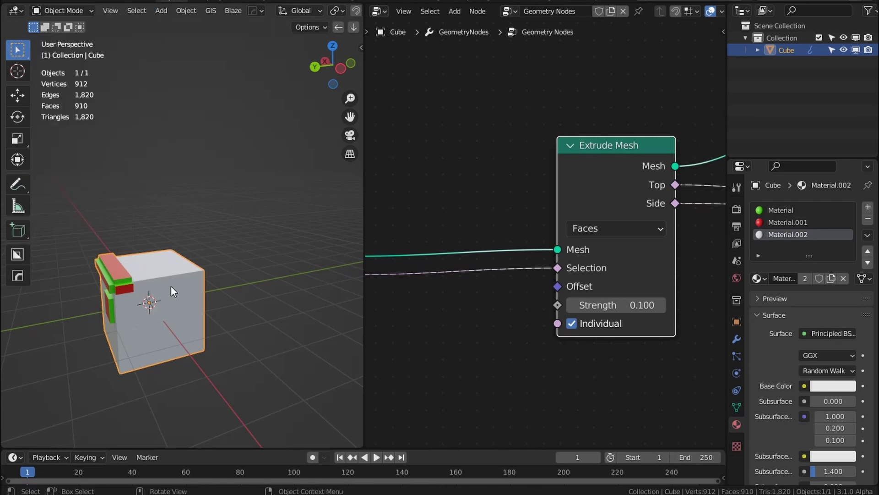
# Delete the cube and add a monkey mesh at the world origin.
pyautogui.press('x')
pyautogui.press('Delete')
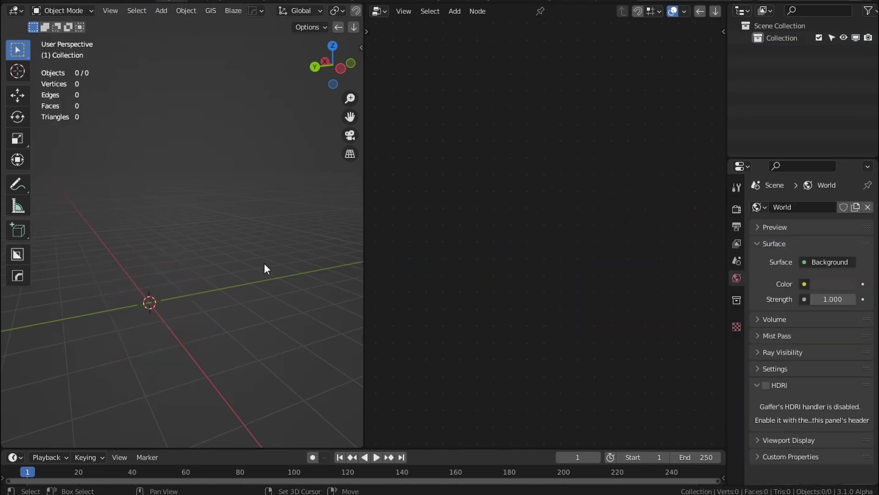
pyautogui.hotkey('shift', 'a')
pyautogui.hotkey('shift', 'a')
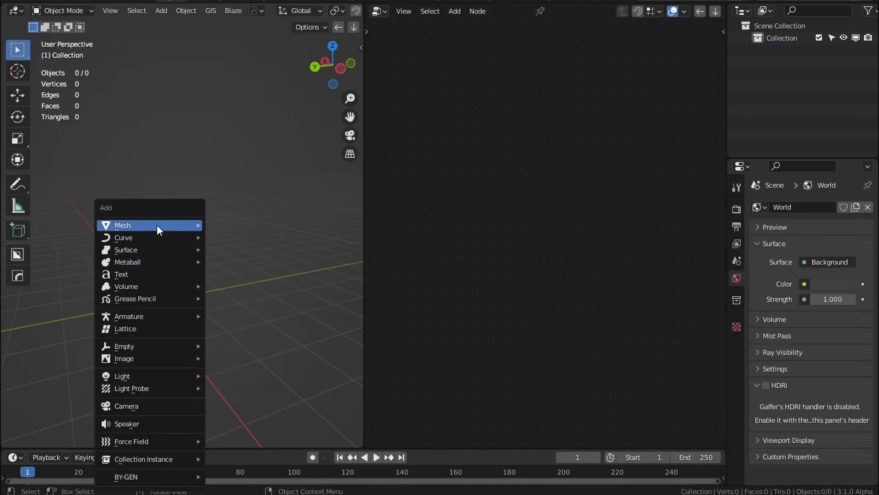
pyautogui.moveTo(156, 225)
pyautogui.click(241, 339)
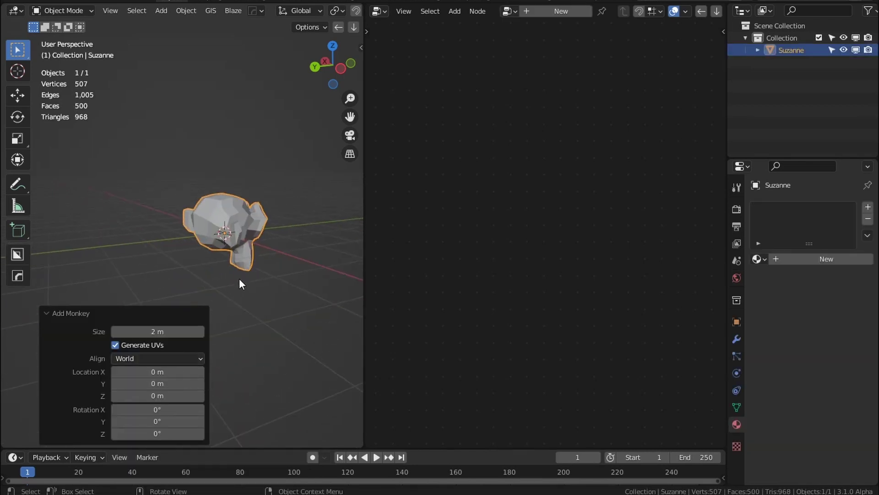
# Create a new geometry node tree for the monkey.
pyautogui.scroll(5, 224, 287)
pyautogui.moveTo(288, 288); pyautogui.dragTo(212, 282, button='middle')
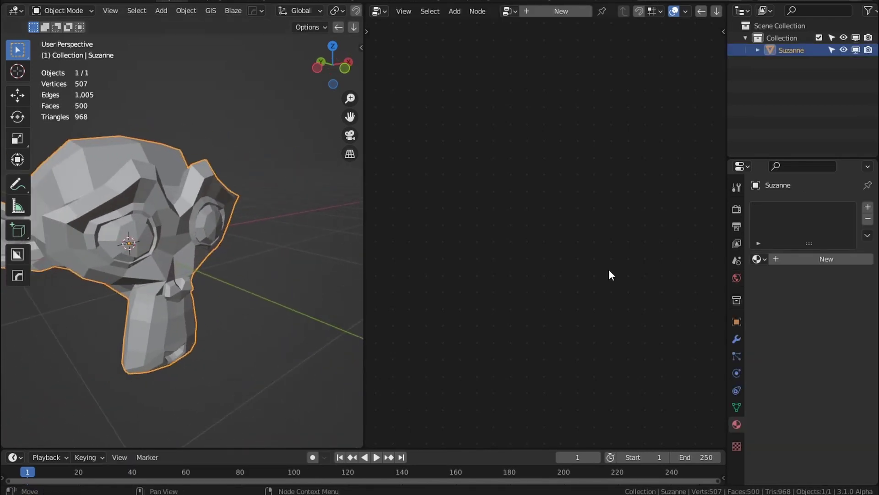
pyautogui.click(509, 11)
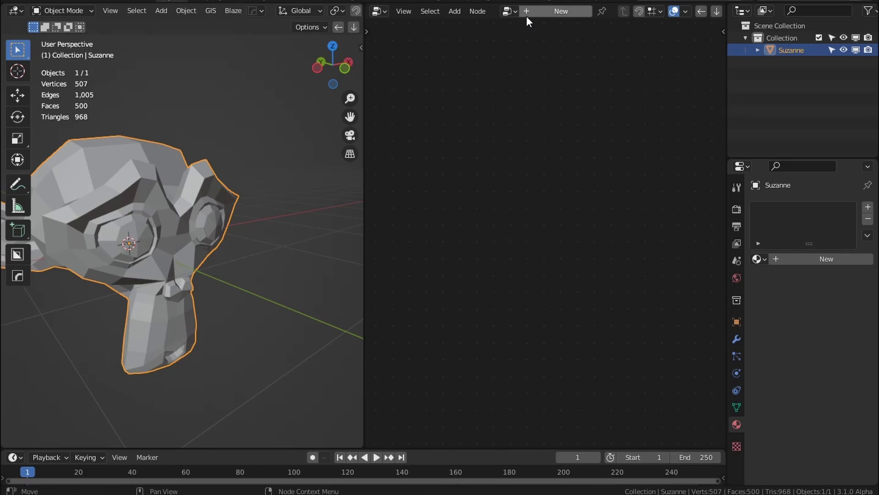
pyautogui.click(526, 15)
# Try the cube's existing Geometry Nodes tree on the monkey and inspect its individually extruded faces and Set Material nodes.
pyautogui.click(508, 11)
pyautogui.click(517, 30)
pyautogui.scroll(-2, 458, 238)
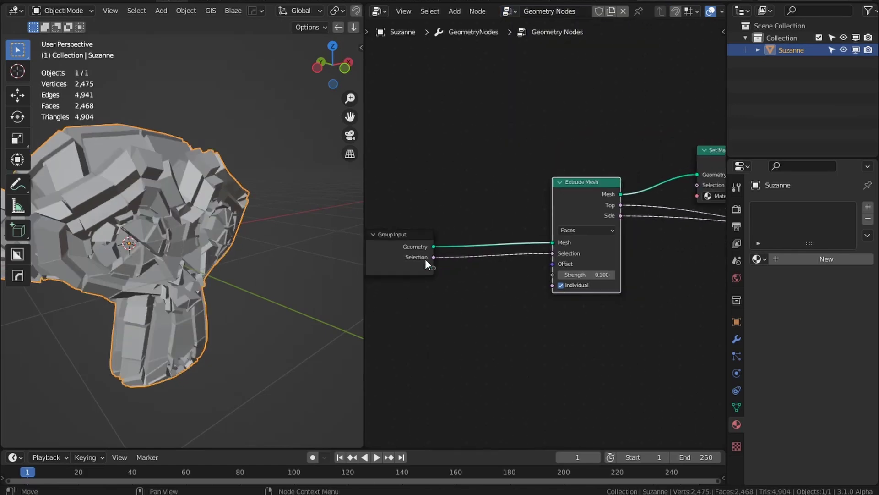
pyautogui.keyDown('shift'); pyautogui.moveTo(160, 298); pyautogui.dragTo(183, 305, button='middle'); pyautogui.keyUp('shift')
pyautogui.moveTo(573, 235); pyautogui.dragTo(482, 241, button='middle')
pyautogui.scroll(-5, 482, 240)
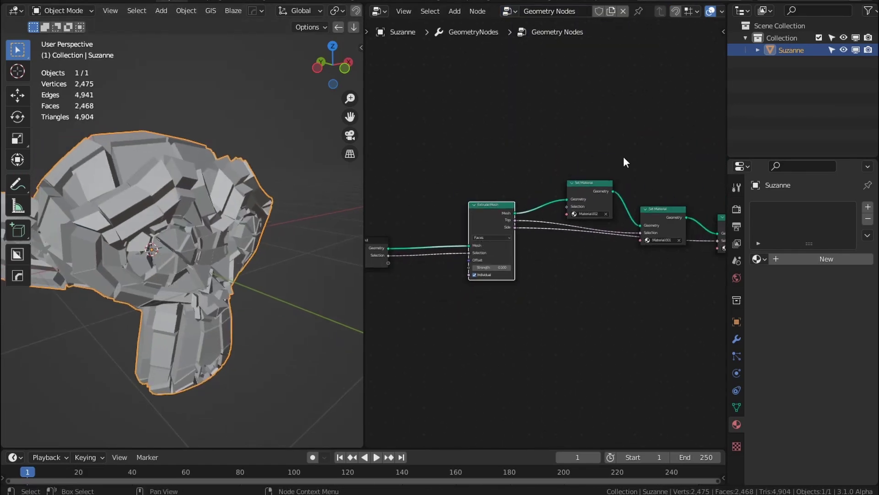
pyautogui.moveTo(624, 157); pyautogui.dragTo(503, 157, button='middle')
pyautogui.moveTo(238, 240); pyautogui.dragTo(270, 268, button='middle')
pyautogui.moveTo(270, 268); pyautogui.dragTo(207, 243, button='middle')
pyautogui.scroll(6, 219, 248)
pyautogui.scroll(-5, 219, 248)
pyautogui.keyDown('shift'); pyautogui.moveTo(207, 243); pyautogui.dragTo(223, 243, button='middle'); pyautogui.keyUp('shift')
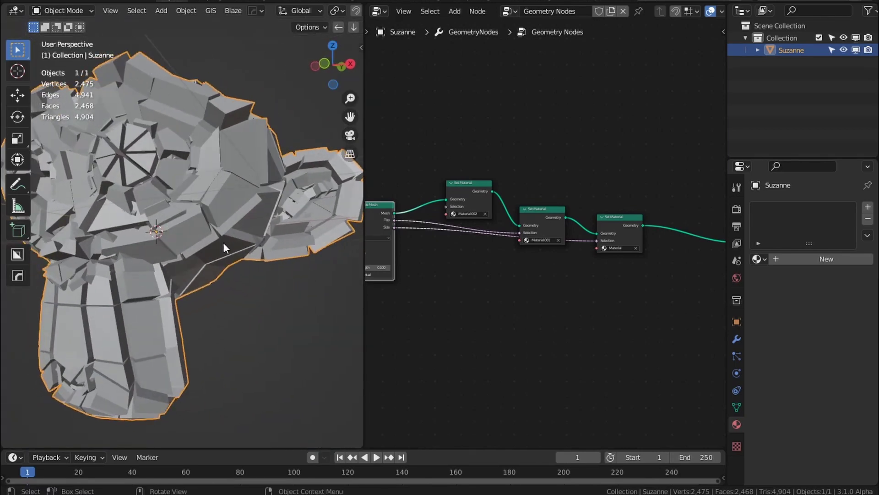
# Switch the monkey's node tree to Geometry Nodes.001, leaving only the Group Input and Group Output nodes.
pyautogui.click(510, 11)
pyautogui.click(521, 40)
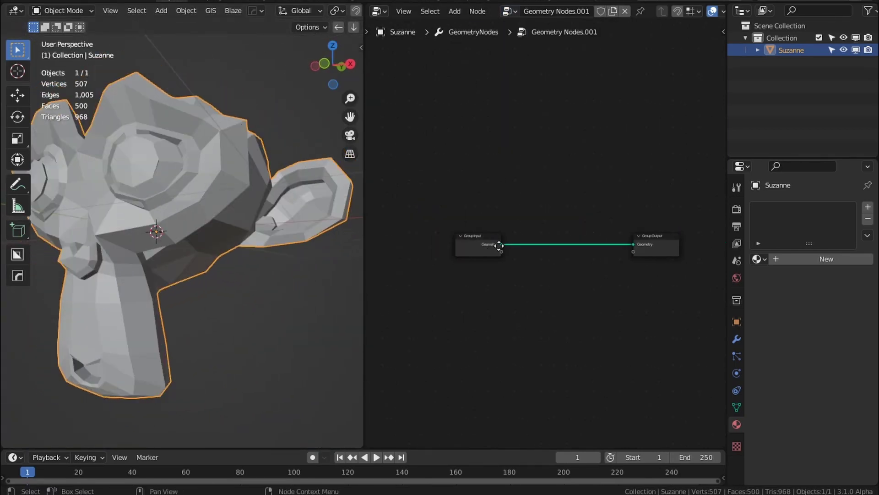
pyautogui.moveTo(160, 300); pyautogui.dragTo(199, 325, button='middle')
pyautogui.scroll(-5, 176, 325)
pyautogui.scroll(7, 198, 325)
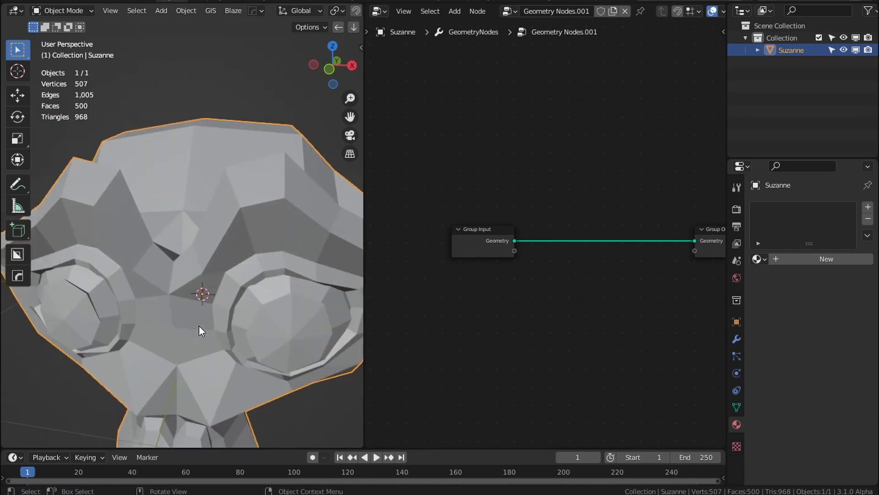
# Add a new material to the monkey and set its Base Color to a light orange.
pyautogui.scroll(-2, 199, 325)
pyautogui.click(816, 260)
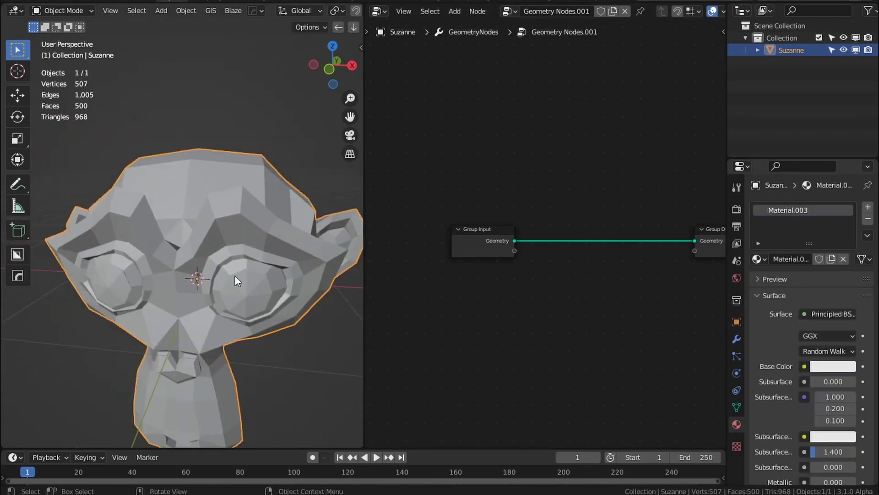
pyautogui.click(833, 367)
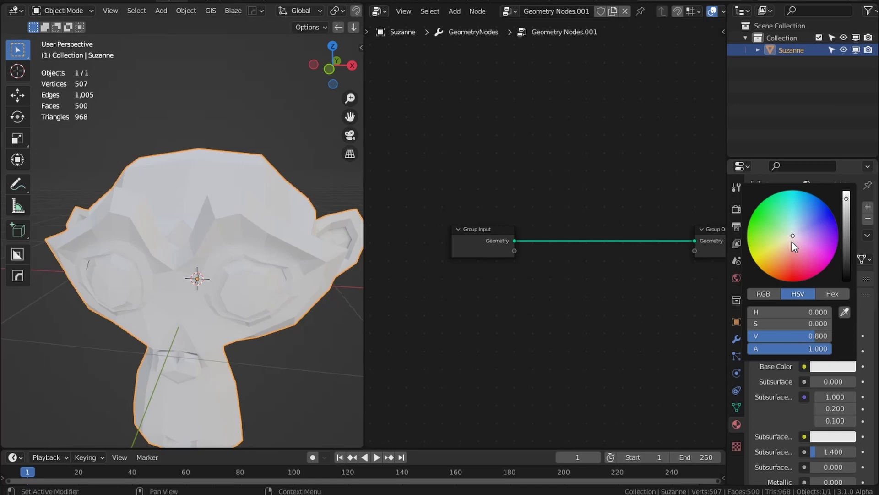
pyautogui.moveTo(792, 240); pyautogui.dragTo(777, 262)
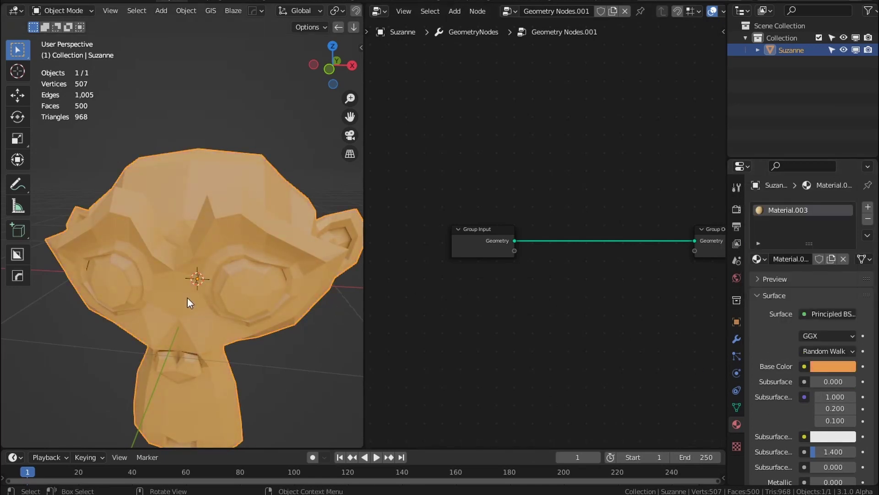
# Cycle the viewport through different shading modes to view the monkey, ending on Solid shading.
pyautogui.press('z')
pyautogui.click(76, 296)
pyautogui.press('z')
pyautogui.click(210, 417)
pyautogui.moveTo(210, 417)
pyautogui.mouseDown(button='middle')
pyautogui.moveTo(215, 337)
pyautogui.moveTo(205, 328)
pyautogui.moveTo(243, 298)
pyautogui.mouseUp(button='middle')
pyautogui.press('z')
pyautogui.click(430, 298)
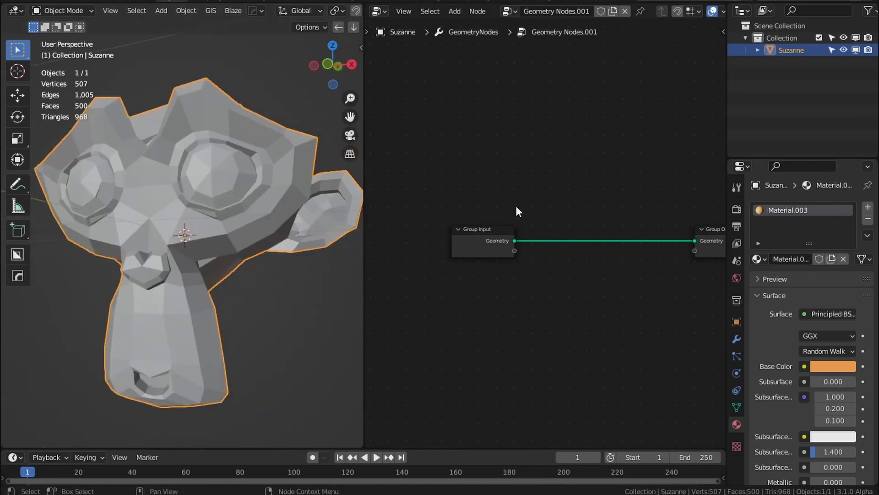
# Insert an Extrude Mesh node between the monkey's Group Input and Group Output nodes.
pyautogui.scroll(2, 505, 247)
pyautogui.hotkey('shift', 'a')
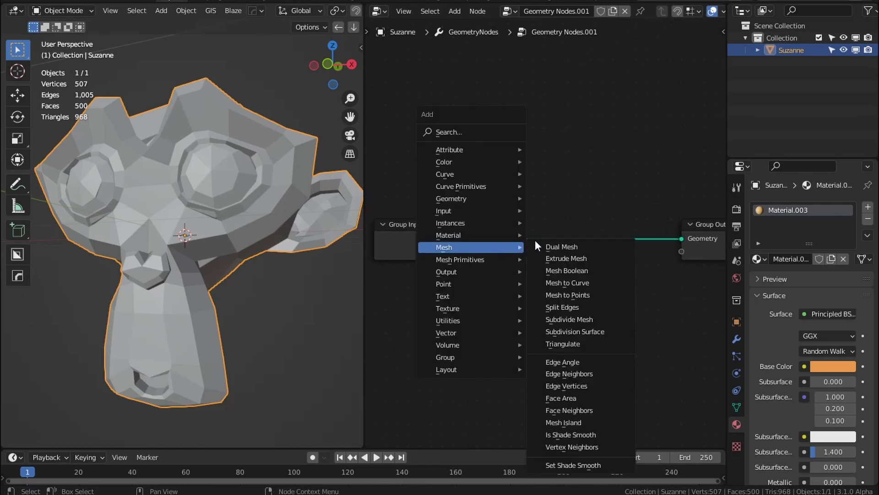
pyautogui.click(566, 258)
pyautogui.click(498, 212)
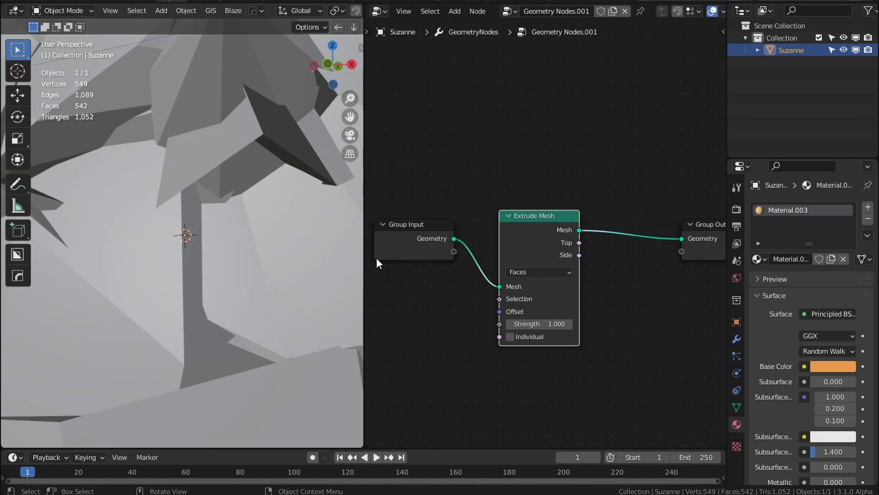
pyautogui.moveTo(528, 237); pyautogui.dragTo(547, 228)
# Apply the scale of the monkey head.
pyautogui.scroll(-8, 199, 268)
pyautogui.moveTo(199, 270); pyautogui.dragTo(243, 252, button='middle')
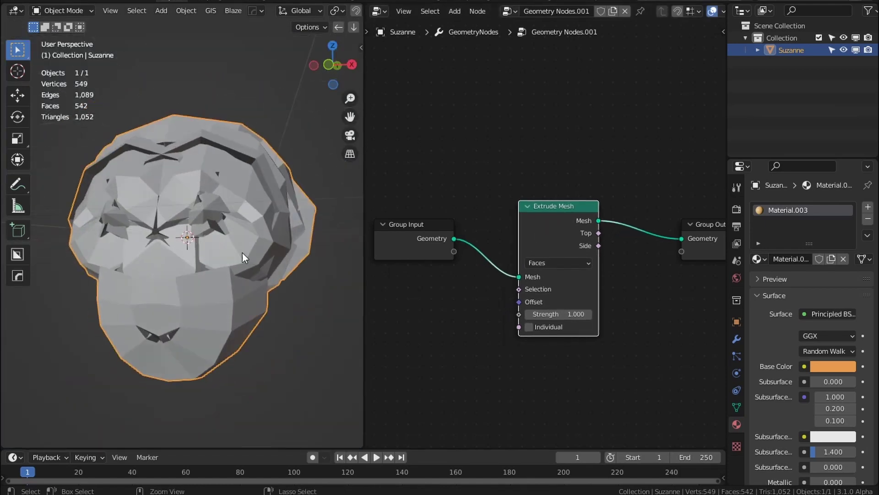
pyautogui.hotkey('ctrl', 'a')
pyautogui.click(241, 254)
# Set the Extrude Mesh Strength to 0.005, enable Individual, and raise the Strength to 0.025.
pyautogui.click(567, 315)
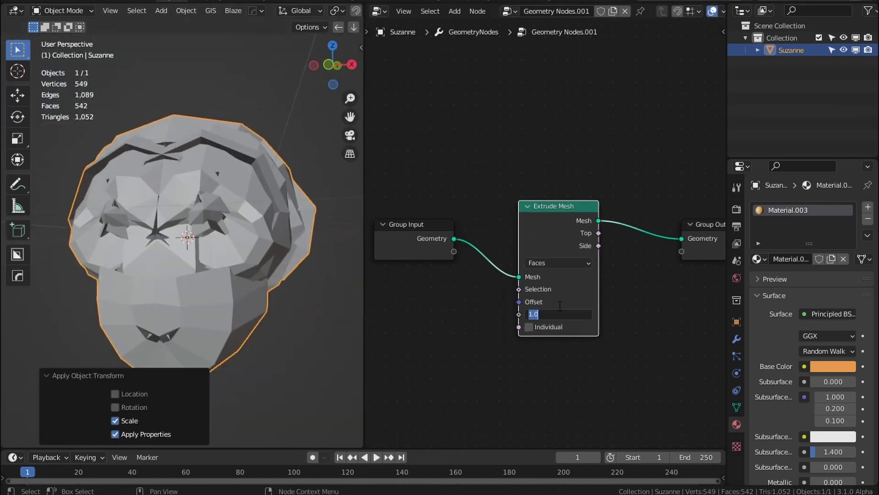
pyautogui.write('0.005')
pyautogui.press('Return')
pyautogui.click(530, 327)
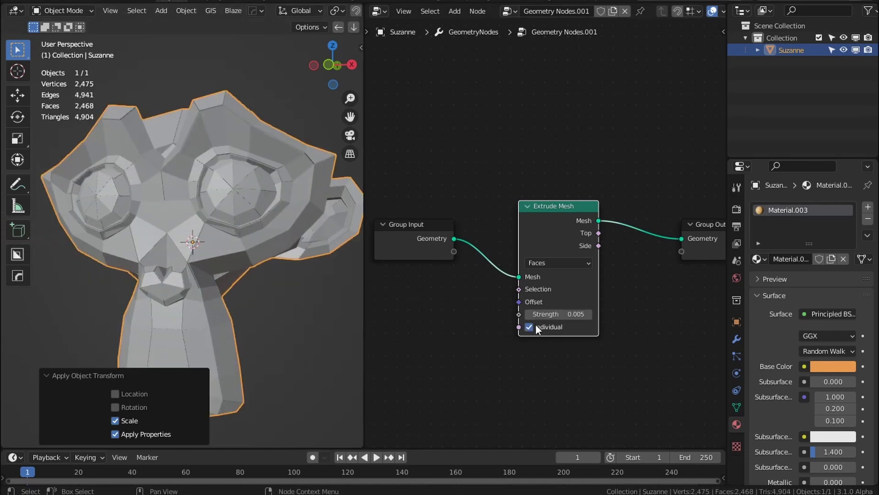
pyautogui.moveTo(569, 315); pyautogui.dragTo(574, 314)
pyautogui.moveTo(316, 294); pyautogui.dragTo(275, 293, button='middle')
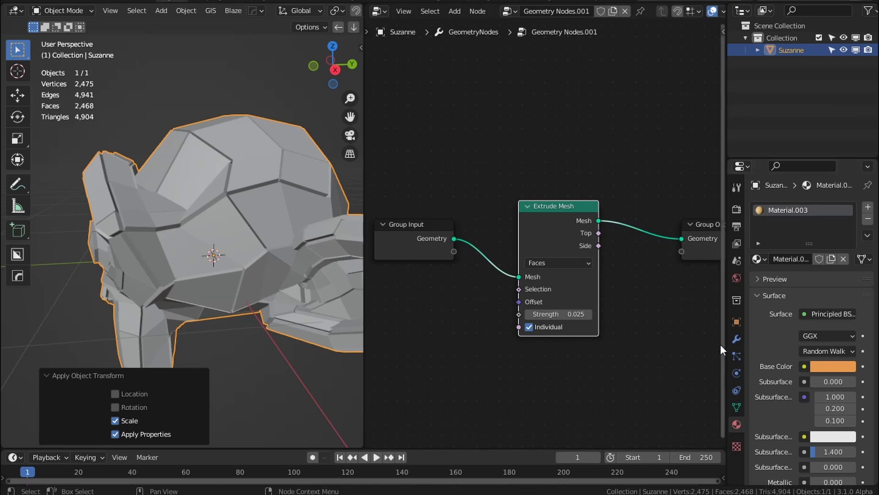
# Add a Bevel modifier to the monkey, hide its effect in the viewport, and collapse its settings.
pyautogui.click(736, 339)
pyautogui.click(801, 208)
pyautogui.click(618, 256)
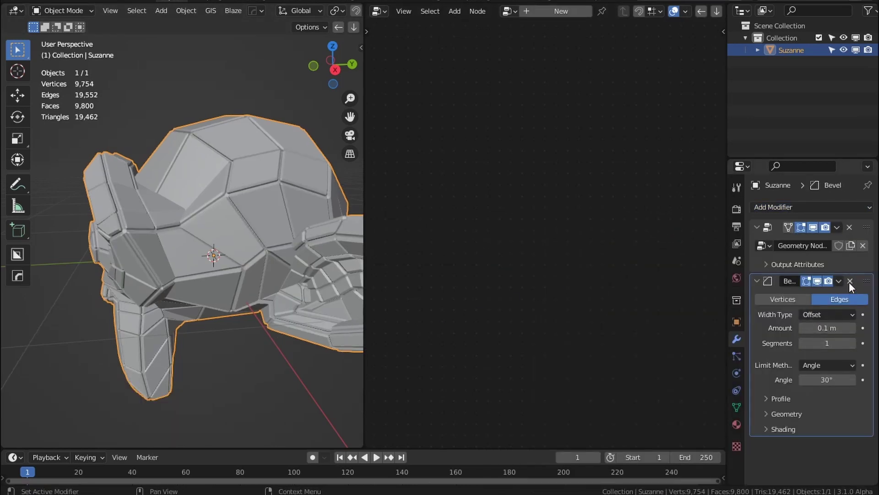
pyautogui.click(818, 281)
pyautogui.click(759, 281)
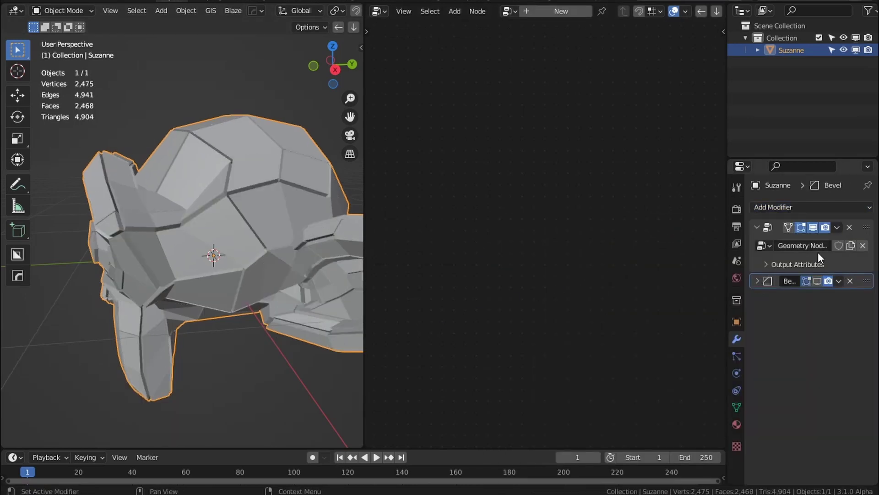
# Make the monkey's Geometry Nodes modifier active again to bring back its node tree.
pyautogui.moveTo(164, 287); pyautogui.dragTo(258, 221, button='middle')
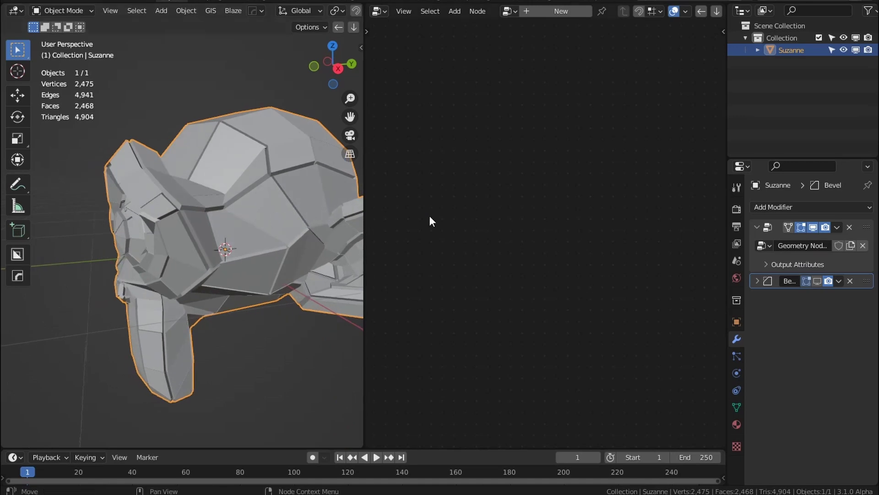
pyautogui.moveTo(177, 251); pyautogui.dragTo(273, 215, button='middle')
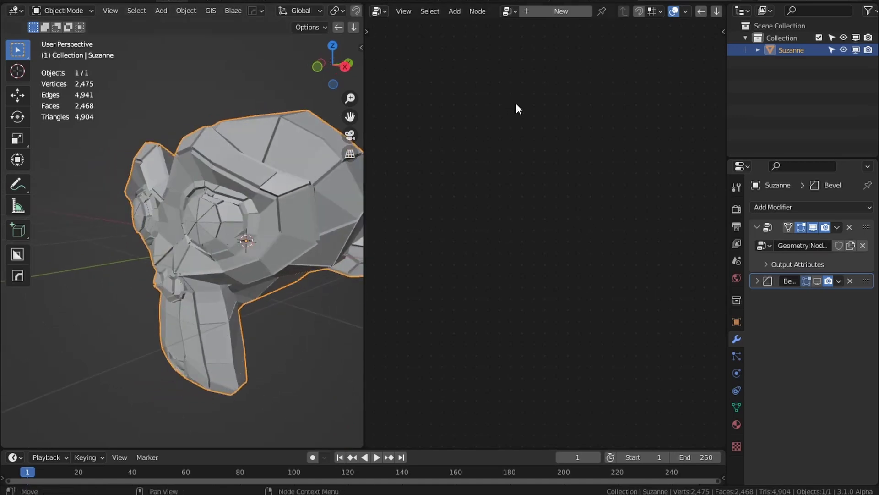
pyautogui.click(859, 230)
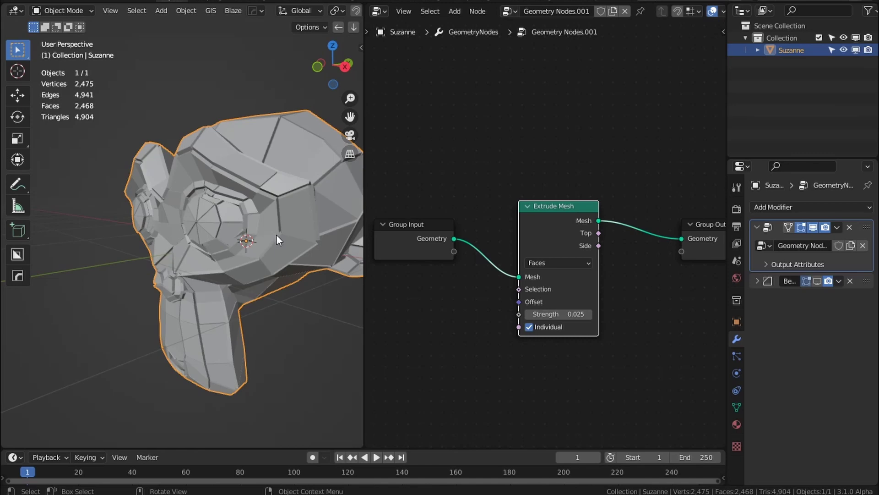
pyautogui.moveTo(276, 235); pyautogui.dragTo(208, 252, button='middle')
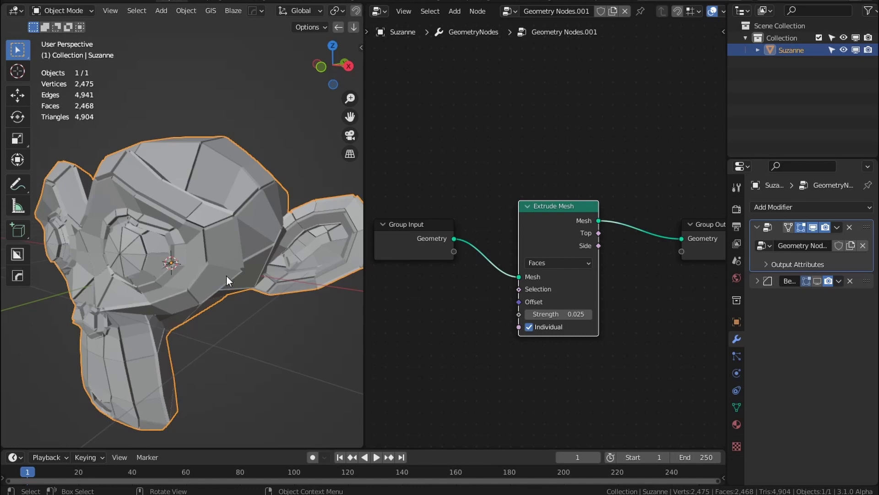
pyautogui.moveTo(211, 260); pyautogui.dragTo(135, 273, button='middle')
# Move the Group Input node farther from Extrude Mesh to make room for more nodes.
pyautogui.moveTo(483, 234); pyautogui.dragTo(503, 240, button='middle')
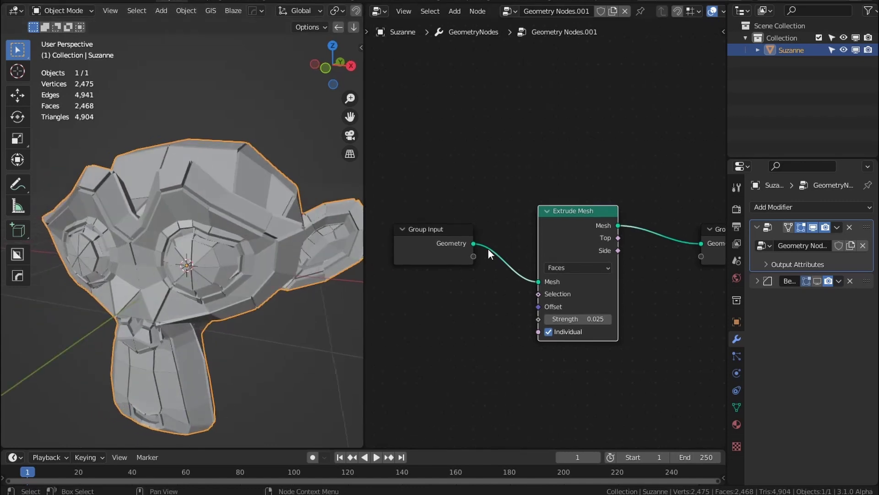
pyautogui.moveTo(457, 249); pyautogui.dragTo(399, 270)
pyautogui.moveTo(500, 256); pyautogui.dragTo(520, 256, button='middle')
pyautogui.moveTo(591, 231); pyautogui.dragTo(551, 225)
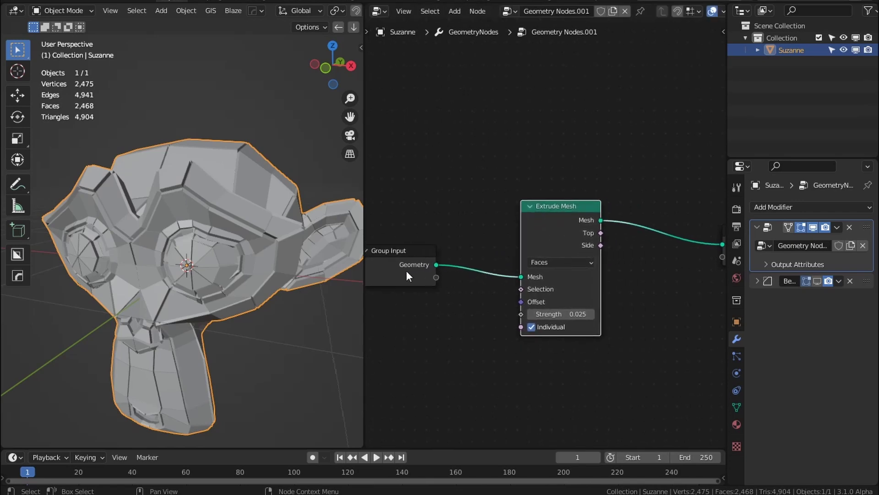
pyautogui.moveTo(405, 269); pyautogui.dragTo(375, 272)
pyautogui.moveTo(446, 258); pyautogui.dragTo(505, 268, button='middle')
# Add an ico sphere and raise it about 2.48 m along Z above the monkey.
pyautogui.scroll(-3, 270, 244)
pyautogui.hotkey('shift', 'a')
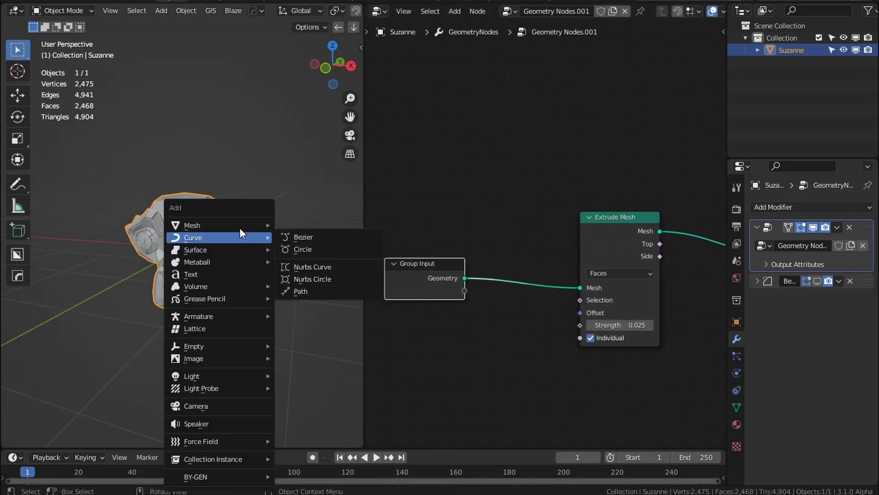
pyautogui.moveTo(257, 227)
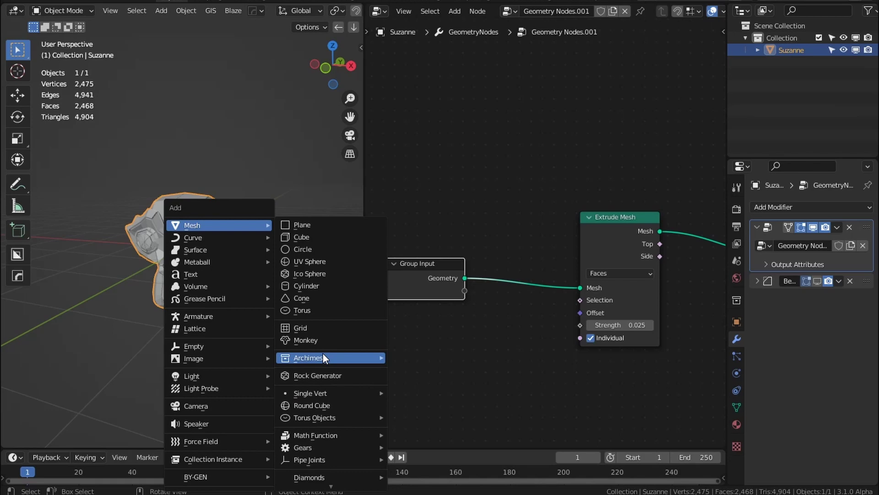
pyautogui.click(322, 273)
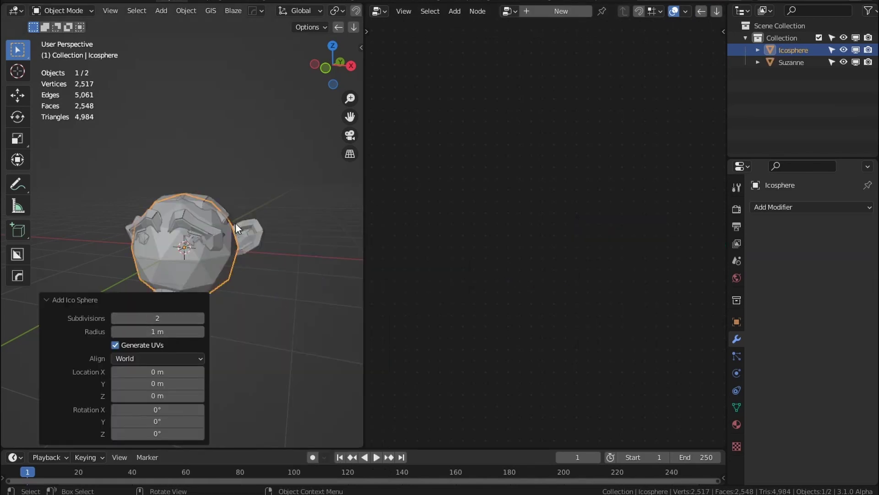
pyautogui.press('g')
pyautogui.click(225, 156)
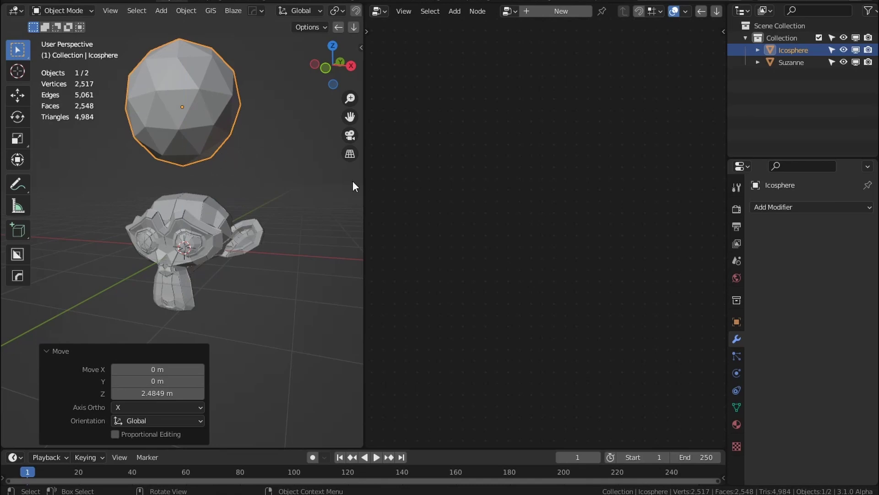
# Set the icosphere's viewport display to Wire.
pyautogui.click(736, 322)
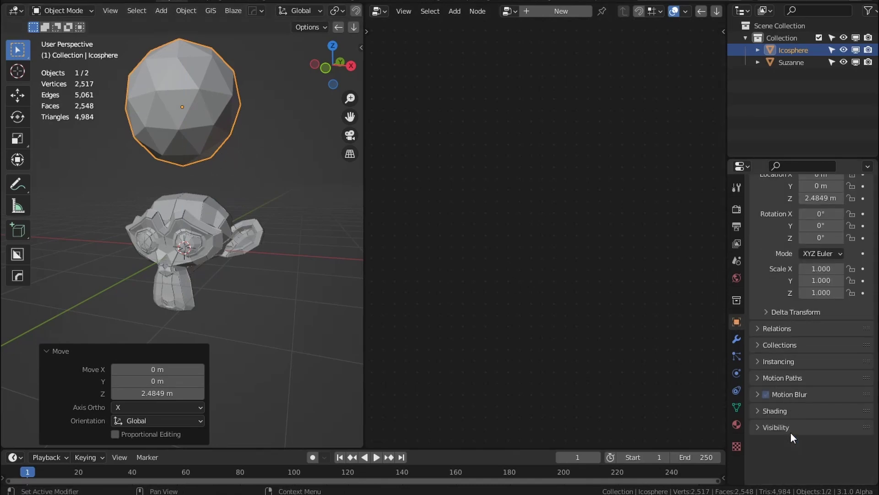
pyautogui.scroll(-6, 806, 447)
pyautogui.click(824, 425)
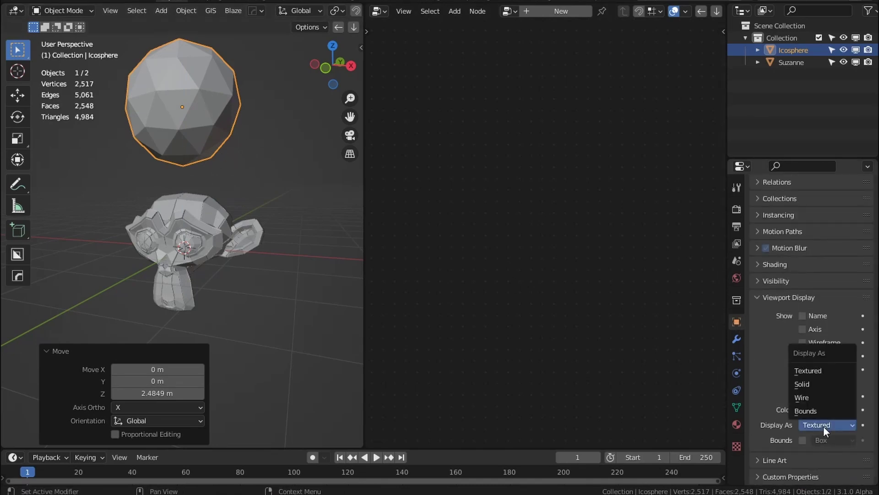
pyautogui.click(811, 397)
pyautogui.click(788, 298)
pyautogui.scroll(3, 199, 210)
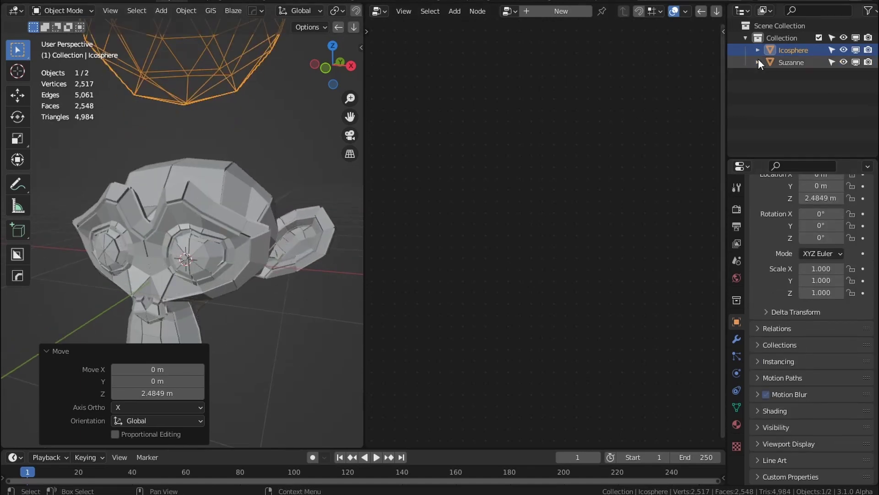
# Disable the icosphere in renders and apply its object transform.
pyautogui.click(868, 50)
pyautogui.click(75, 351)
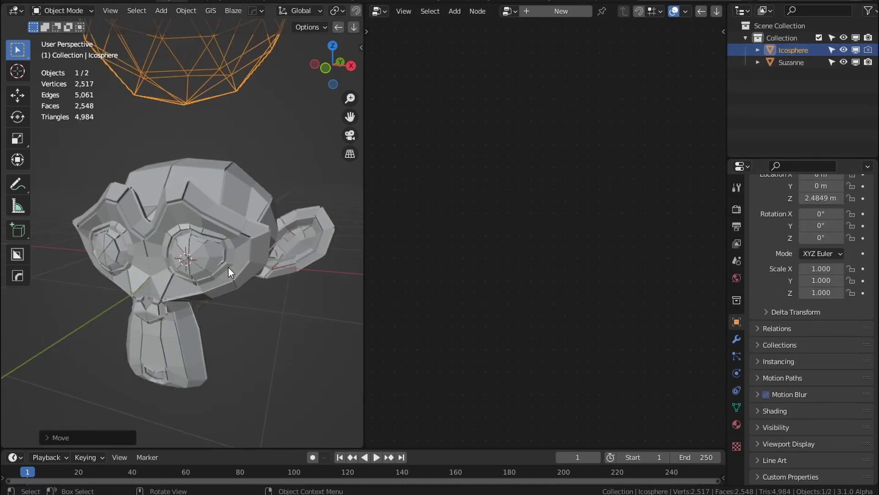
pyautogui.scroll(-5, 220, 274)
pyautogui.hotkey('ctrl', 'a')
pyautogui.click(194, 173)
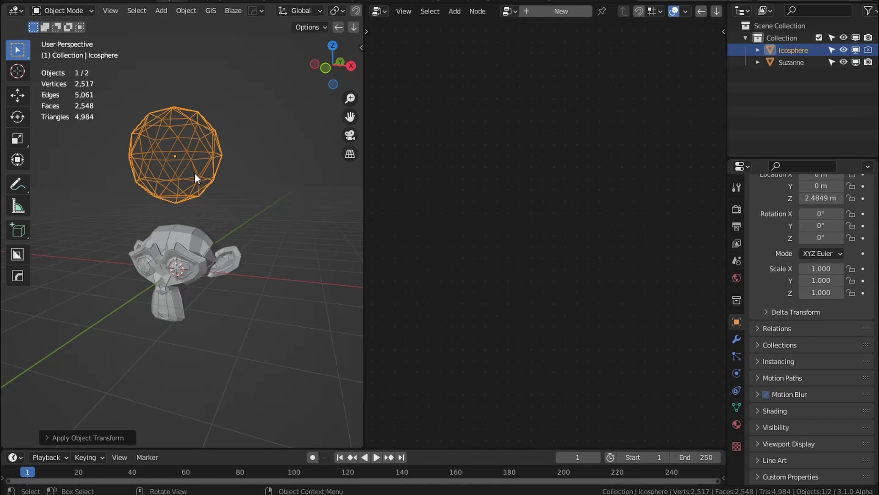
# Bring the icosphere into the monkey's node tree as an Object Info node, set it to Relative, and place it near Group Input.
pyautogui.click(178, 234)
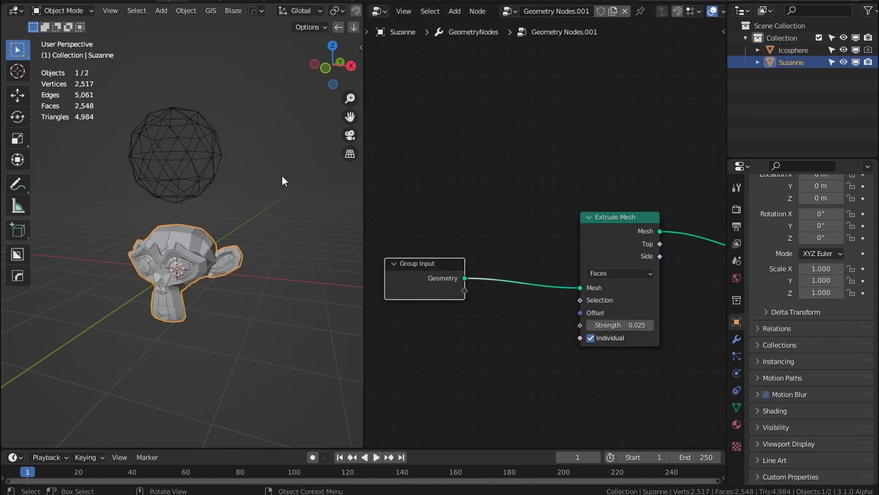
pyautogui.moveTo(787, 52); pyautogui.dragTo(431, 180)
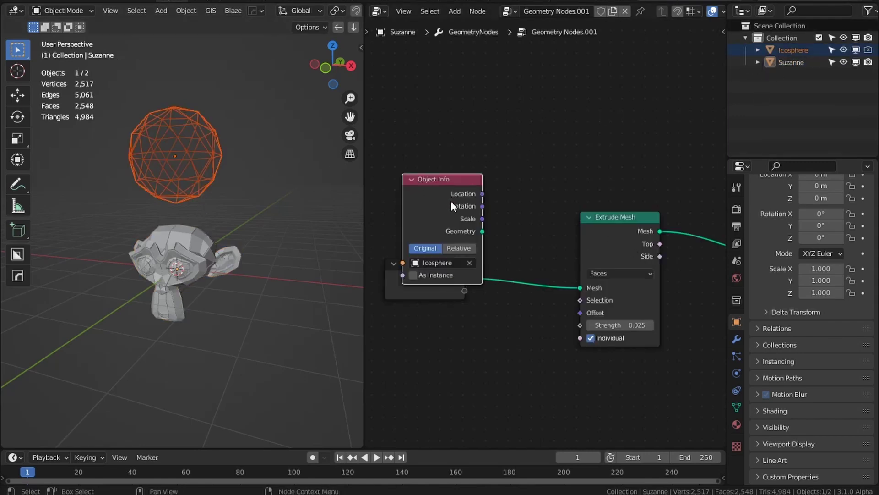
pyautogui.click(441, 195)
pyautogui.moveTo(477, 172); pyautogui.dragTo(552, 186, button='middle')
pyautogui.scroll(-1, 552, 187)
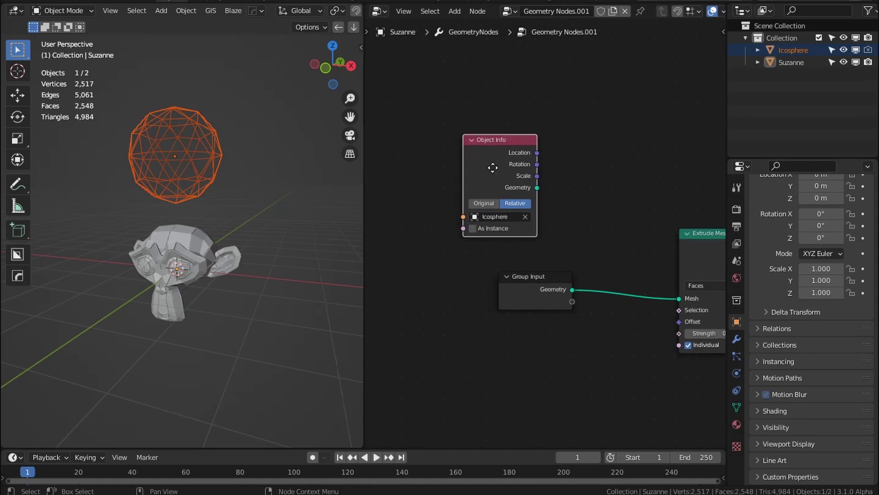
pyautogui.click(199, 158)
pyautogui.moveTo(493, 168); pyautogui.dragTo(454, 165)
pyautogui.press('g')
pyautogui.rightClick(205, 253)
pyautogui.click(205, 254)
pyautogui.press('Escape')
pyautogui.hotkey('ctrl', 'z')
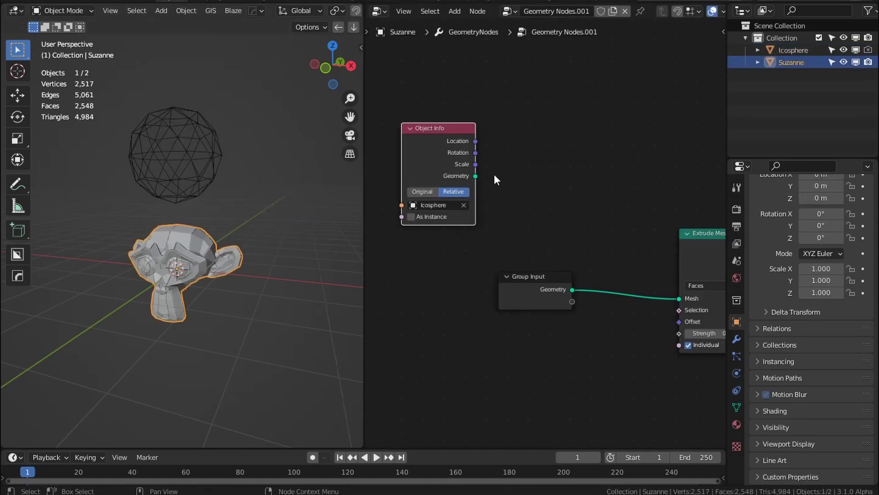
pyautogui.hotkey('shift', 'a')
pyautogui.moveTo(521, 188)
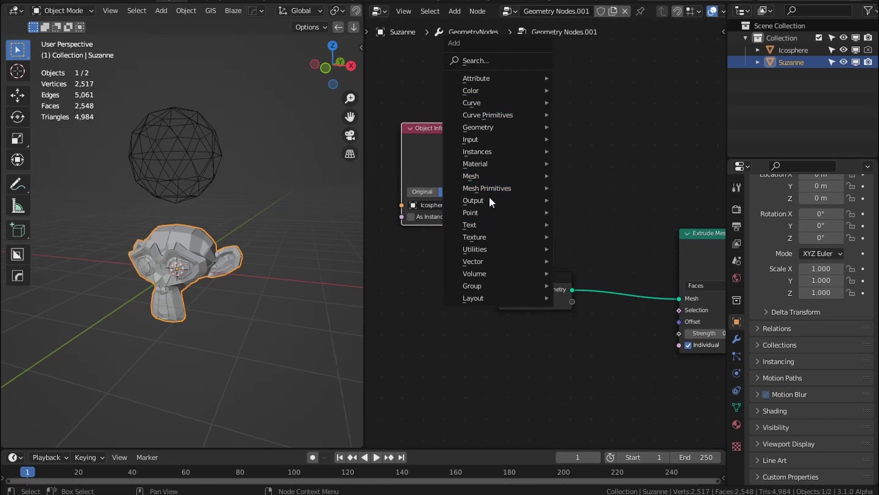
pyautogui.press('Escape')
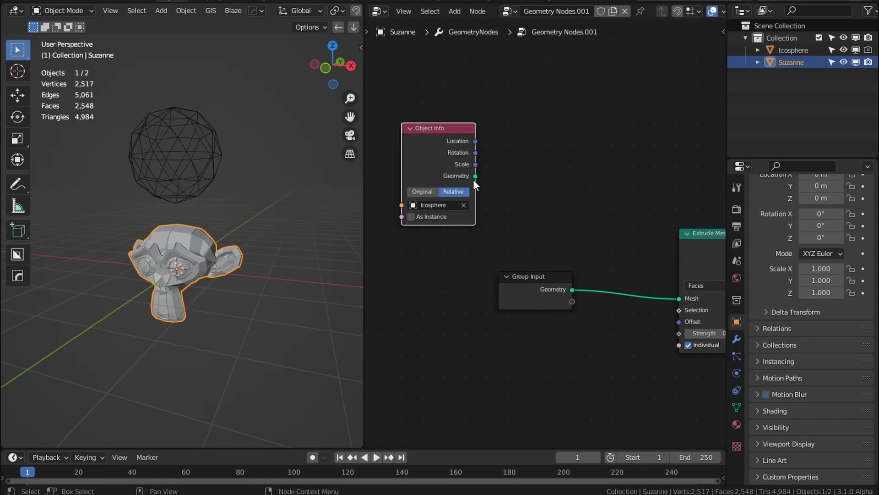
# Add a Geometry Proximity node with the Object Info Geometry linked to its Target, and place it beside Object Info.
pyautogui.moveTo(475, 176); pyautogui.dragTo(504, 206)
pyautogui.write('proc')
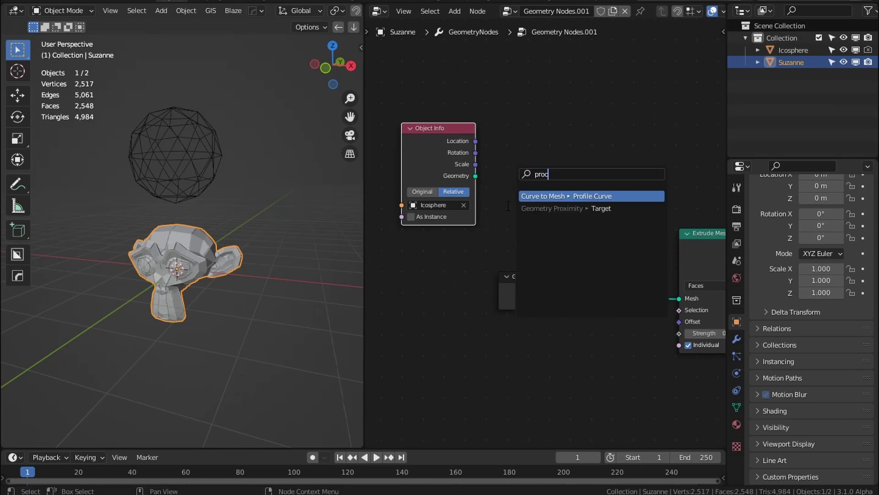
pyautogui.press('BackSpace')
pyautogui.write('x')
pyautogui.press('Return')
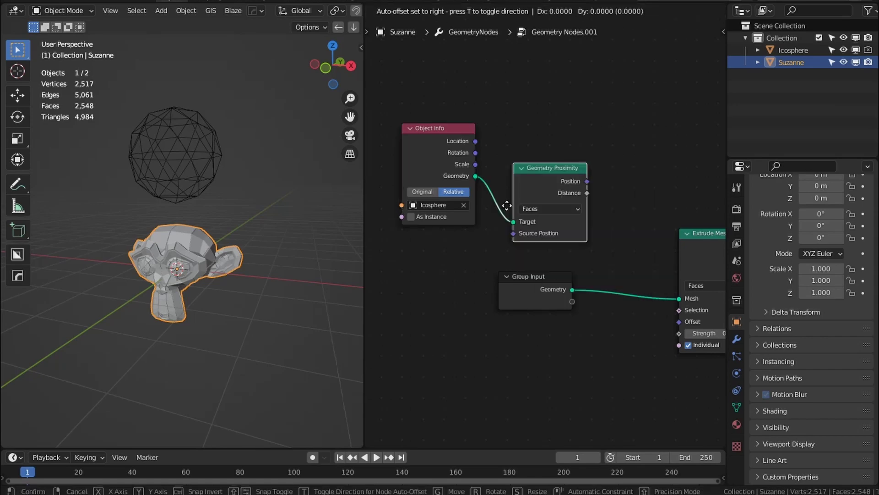
pyautogui.click(518, 189)
pyautogui.moveTo(540, 208); pyautogui.dragTo(482, 223, button='middle')
pyautogui.scroll(3, 484, 222)
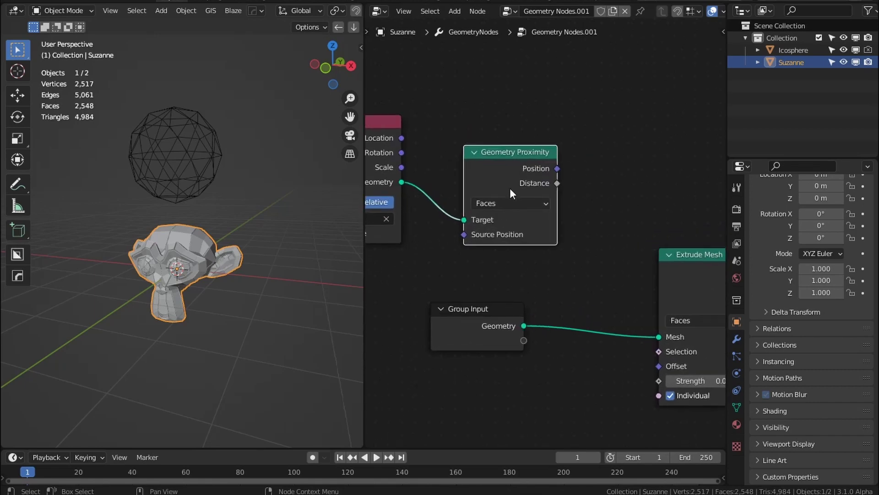
pyautogui.moveTo(516, 173); pyautogui.dragTo(496, 186)
# Connect the Geometry Proximity Distance to the Selection of Extrude Mesh.
pyautogui.scroll(5, 197, 221)
pyautogui.moveTo(163, 169); pyautogui.dragTo(187, 137, button='middle')
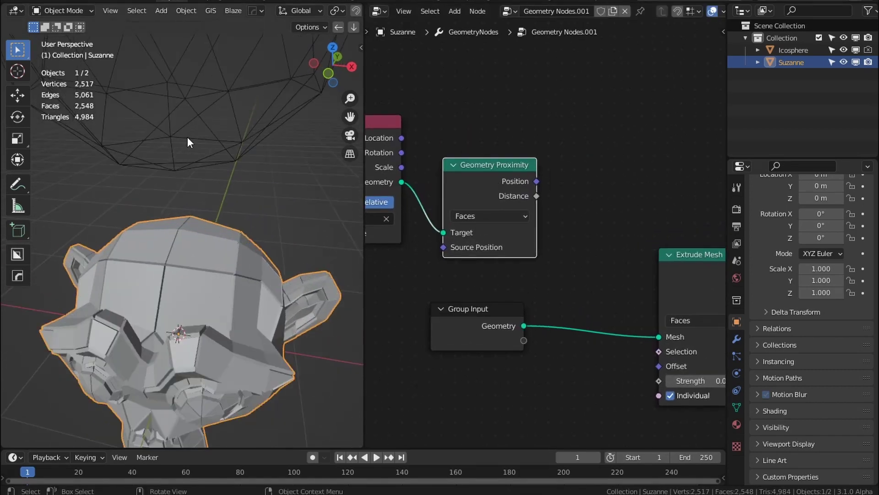
pyautogui.scroll(-3, 192, 174)
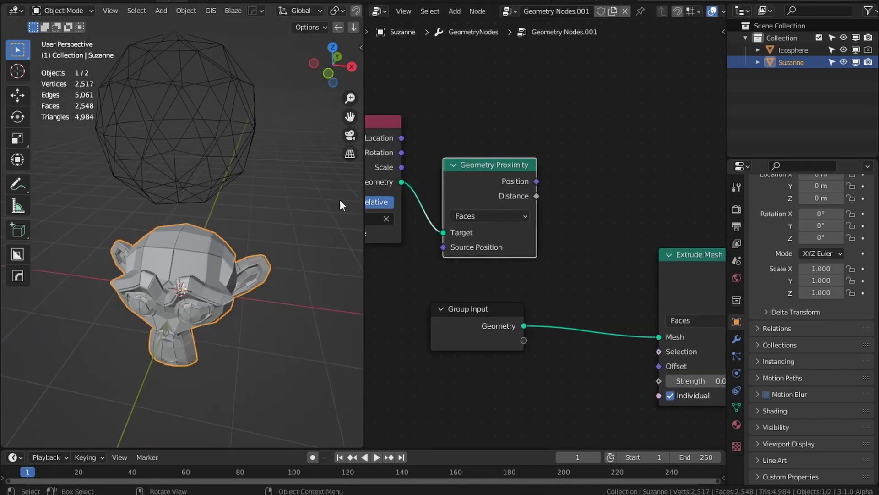
pyautogui.moveTo(510, 183); pyautogui.dragTo(619, 313)
pyautogui.scroll(-4, 488, 228)
pyautogui.scroll(2, 515, 232)
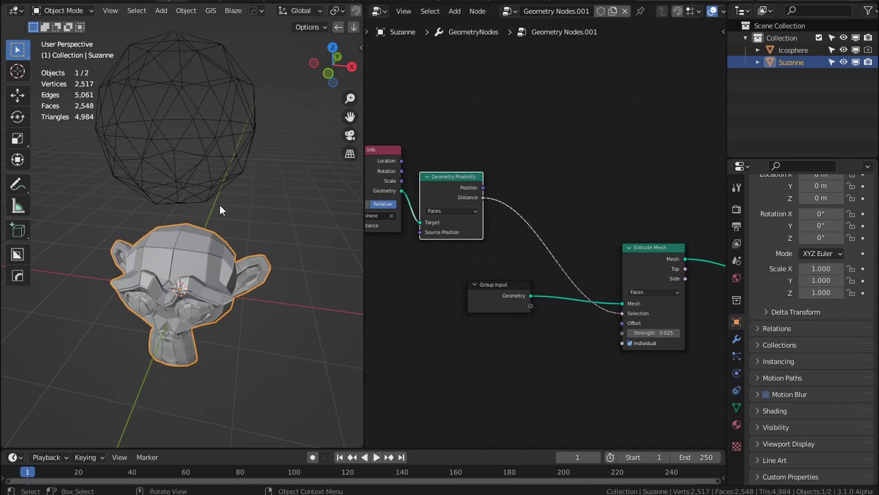
# Try moving the icosphere above the monkey to test its effect on the extruded faces.
pyautogui.click(227, 170)
pyautogui.press('g')
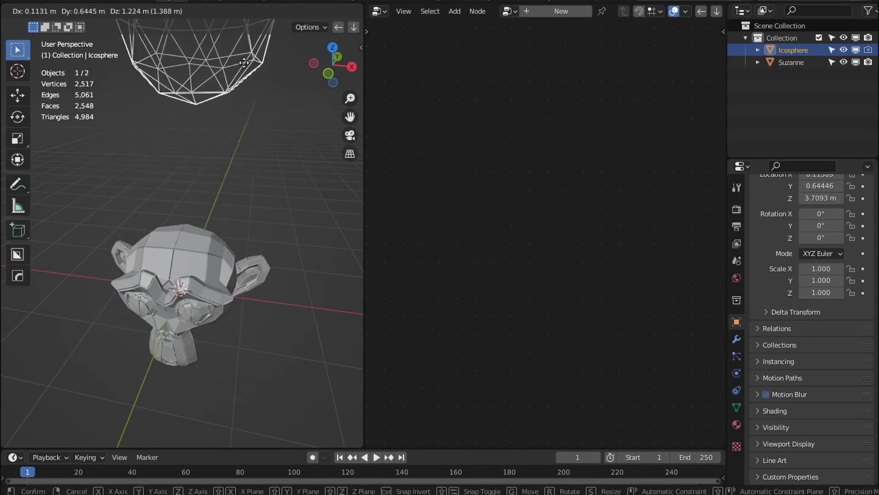
pyautogui.press('Escape')
pyautogui.click(216, 254)
pyautogui.moveTo(217, 254); pyautogui.dragTo(198, 169, button='middle')
pyautogui.click(186, 152)
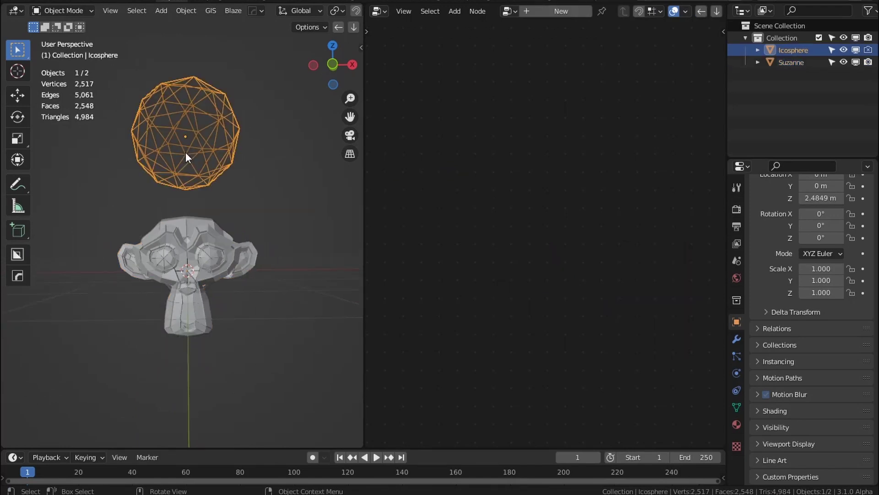
pyautogui.press('g')
pyautogui.press('Escape')
# Insert a ColorRamp node into the monkey's link between the Geometry Proximity Distance and the Extrude Mesh Selection.
pyautogui.click(195, 219)
pyautogui.scroll(2, 529, 220)
pyautogui.hotkey('shift', 'a')
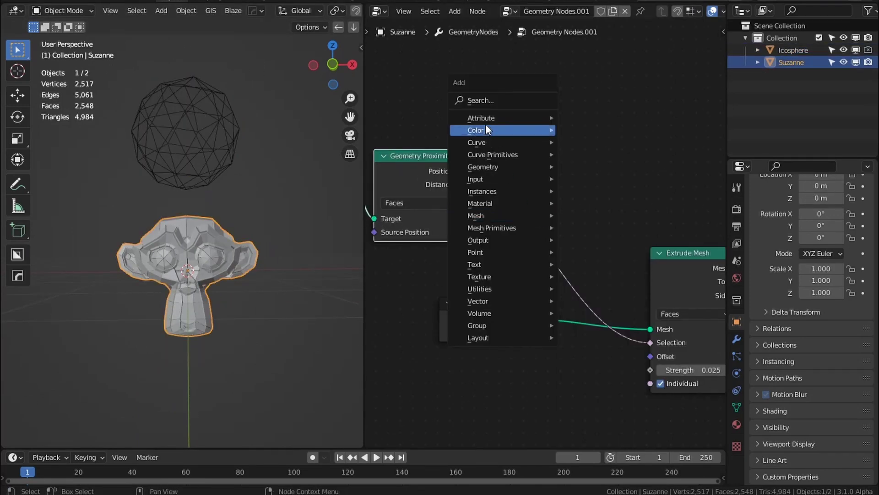
pyautogui.click(481, 100)
pyautogui.write('col')
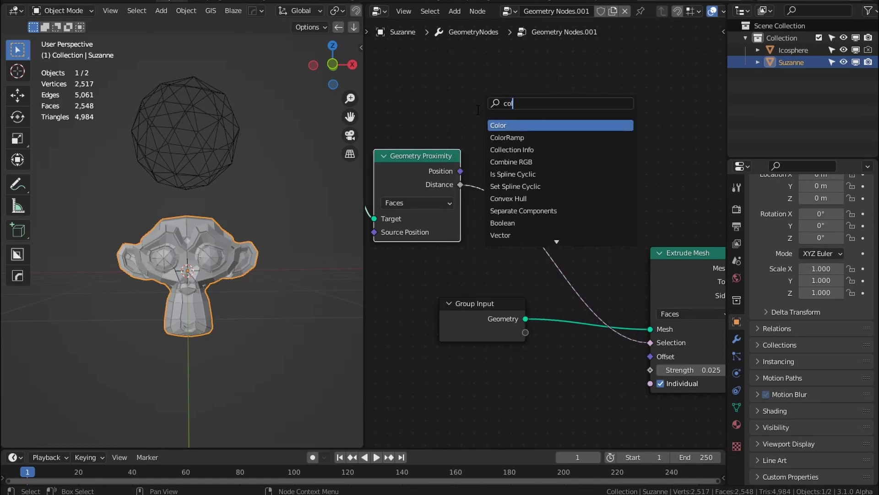
pyautogui.press('Down')
pyautogui.press('Return')
pyautogui.click(637, 233)
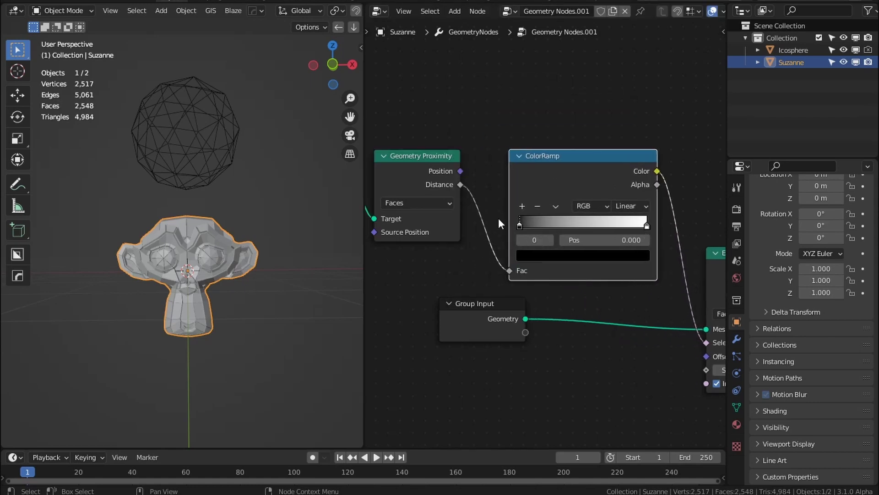
# Flip the ColorRamp and move its black stop to position 0.545.
pyautogui.click(556, 207)
pyautogui.click(582, 218)
pyautogui.moveTo(629, 225); pyautogui.dragTo(588, 227)
# Subdivide the monkey's mesh once in Edit Mode and return to Object Mode.
pyautogui.moveTo(277, 216); pyautogui.dragTo(203, 247, button='middle')
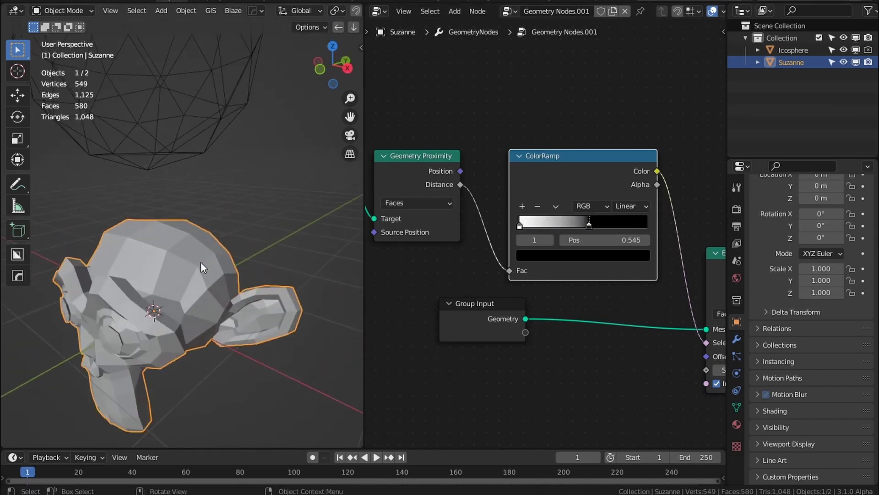
pyautogui.press('Tab')
pyautogui.rightClick(188, 255)
pyautogui.click(188, 255)
pyautogui.press('Tab')
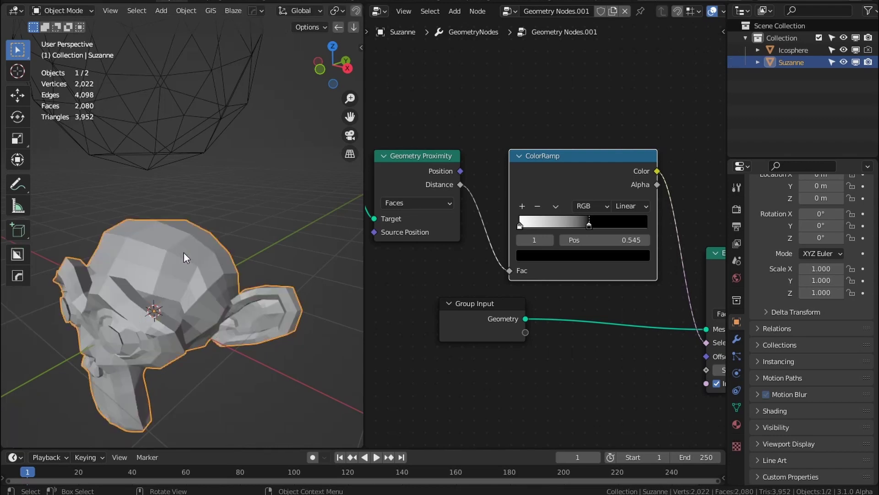
# Lower the icosphere over the monkey's head and move the ColorRamp's black stop to position 0.755.
pyautogui.moveTo(591, 228)
pyautogui.mouseDown()
pyautogui.moveTo(522, 226)
pyautogui.moveTo(638, 227)
pyautogui.moveTo(589, 225)
pyautogui.moveTo(606, 216)
pyautogui.mouseUp()
pyautogui.click(175, 140)
pyautogui.press('g')
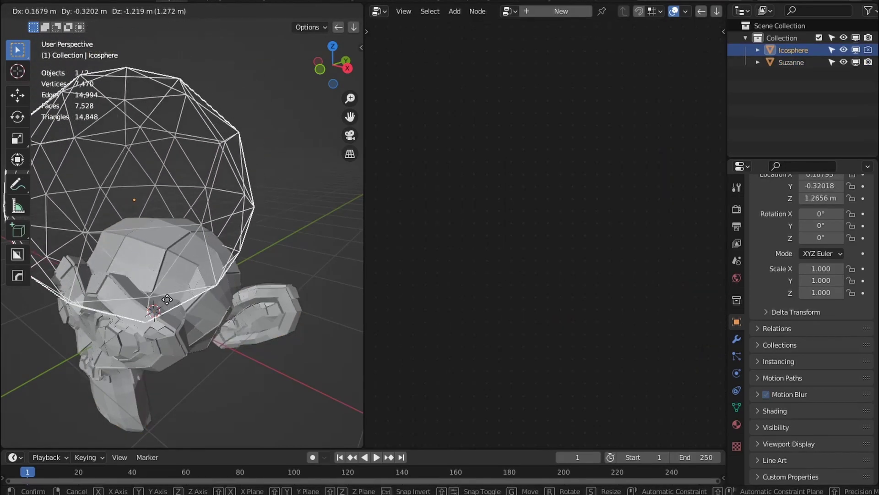
pyautogui.click(179, 317)
pyautogui.click(276, 323)
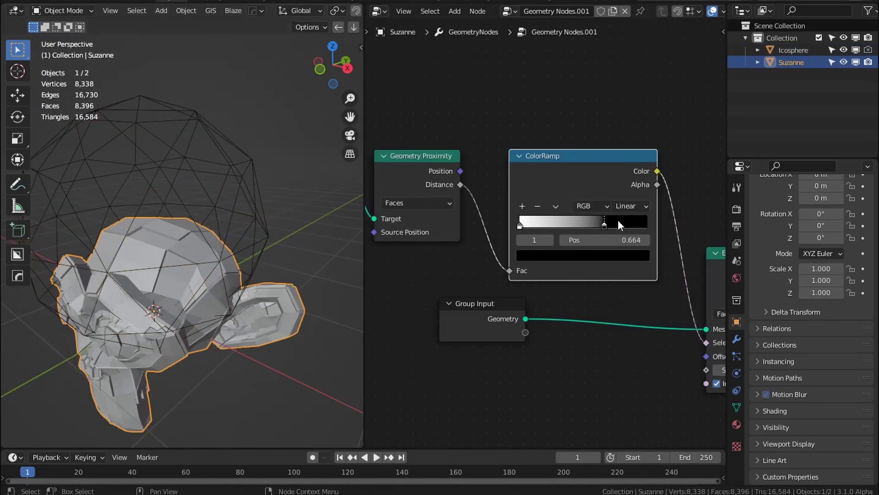
pyautogui.moveTo(617, 221); pyautogui.dragTo(613, 227)
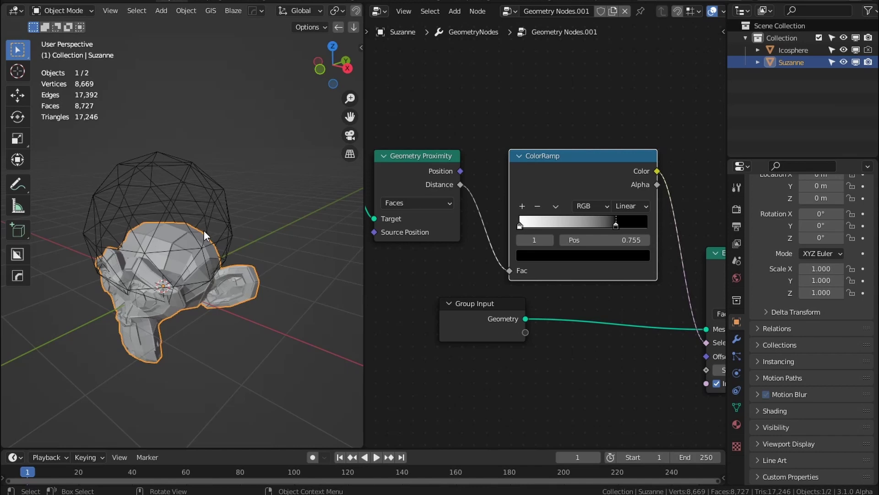
# Try moving the icosphere around the top of the monkey's head to test the extrusion.
pyautogui.click(216, 228)
pyautogui.press('g')
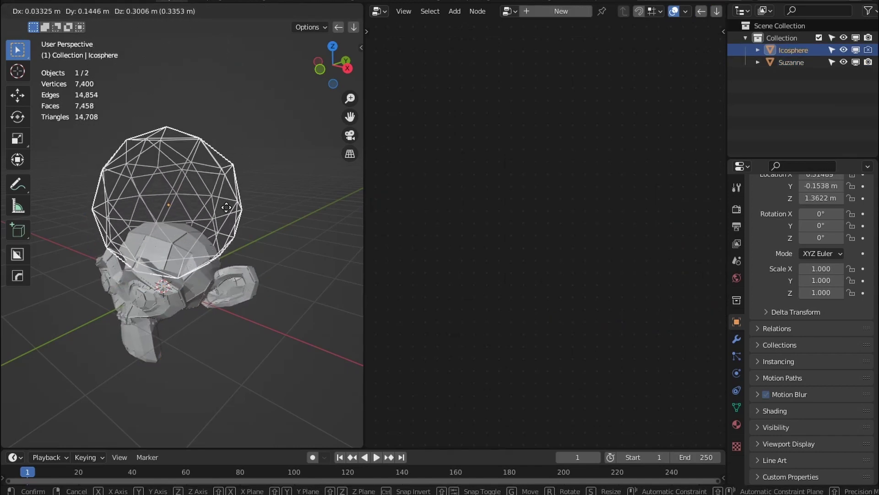
pyautogui.click(216, 228)
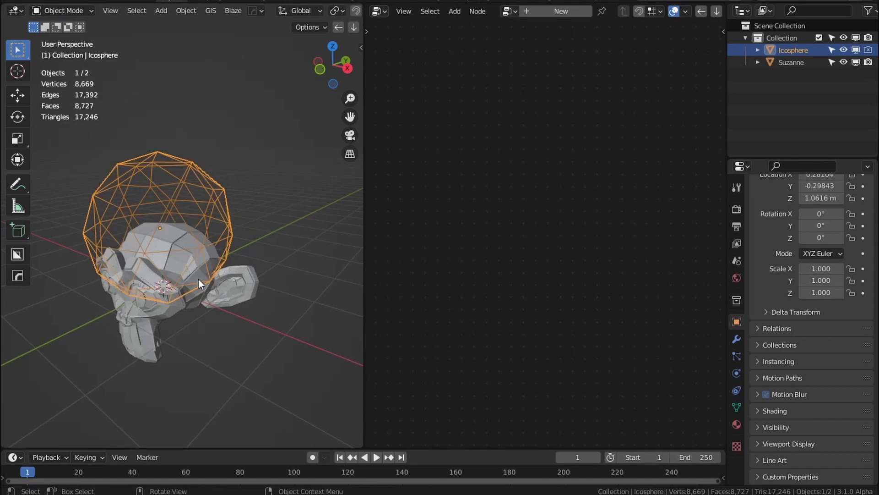
pyautogui.scroll(5, 224, 292)
pyautogui.scroll(-4, 228, 297)
pyautogui.press('Tab')
pyautogui.press('Tab')
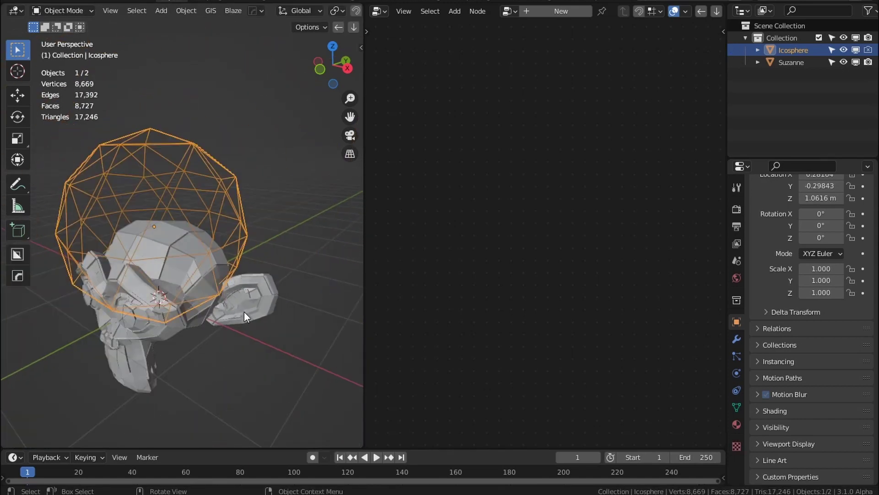
pyautogui.click(244, 312)
pyautogui.press('Tab')
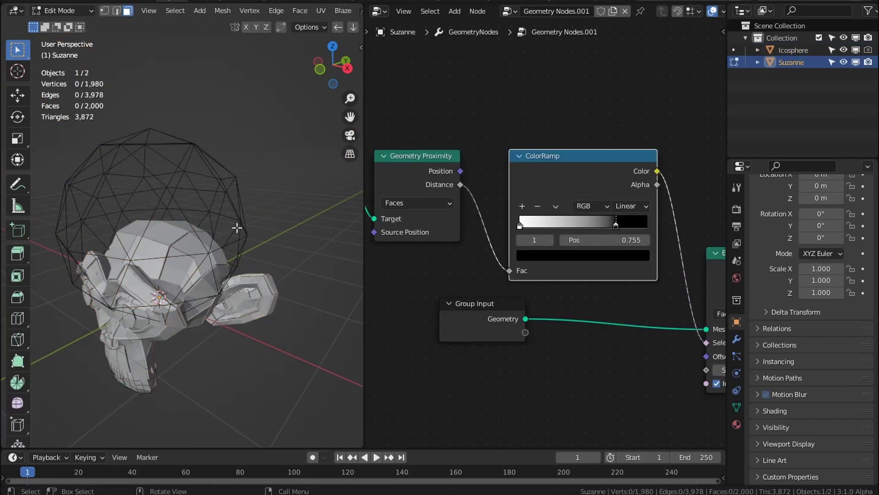
pyautogui.press('Tab')
# Raise the icosphere off the monkey so it sits just above the head.
pyautogui.click(233, 229)
pyautogui.press('g')
pyautogui.click(240, 116)
# Apply smooth shading to the monkey.
pyautogui.click(207, 265)
pyautogui.rightClick(207, 266)
pyautogui.moveTo(205, 280)
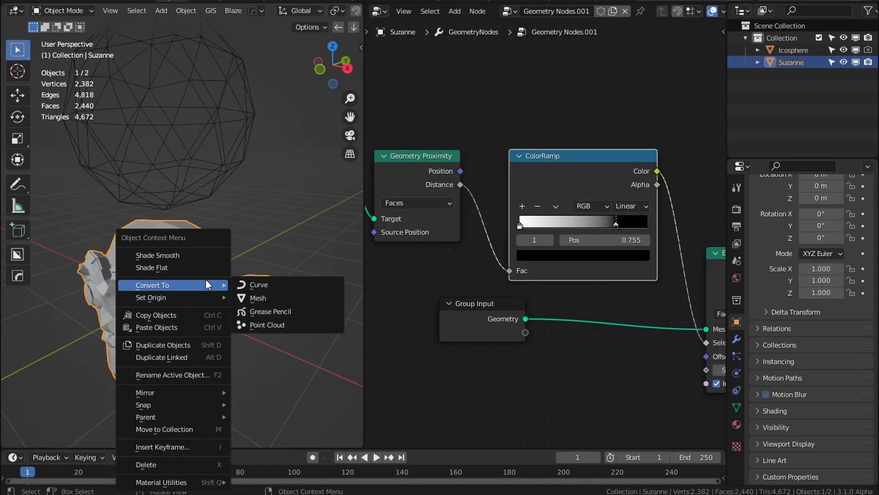
pyautogui.click(193, 254)
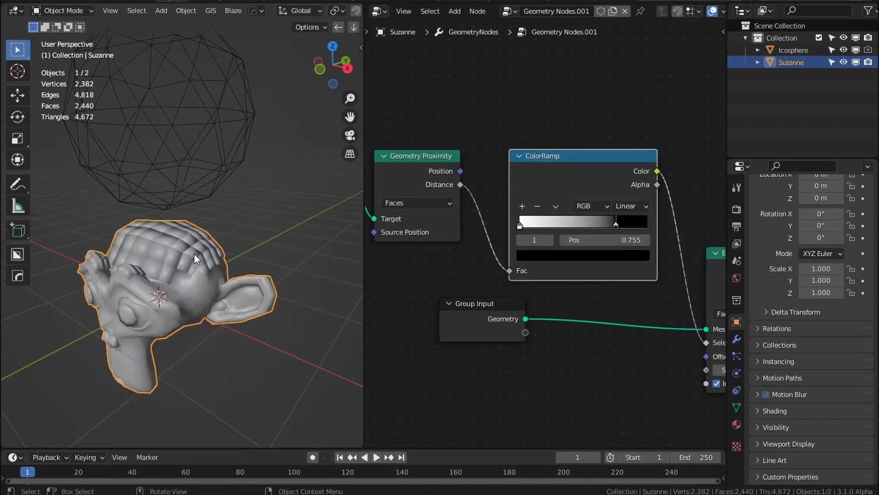
# Enable Auto Smooth in the monkey's normals settings and lower its angle to 15.5°.
pyautogui.click(736, 408)
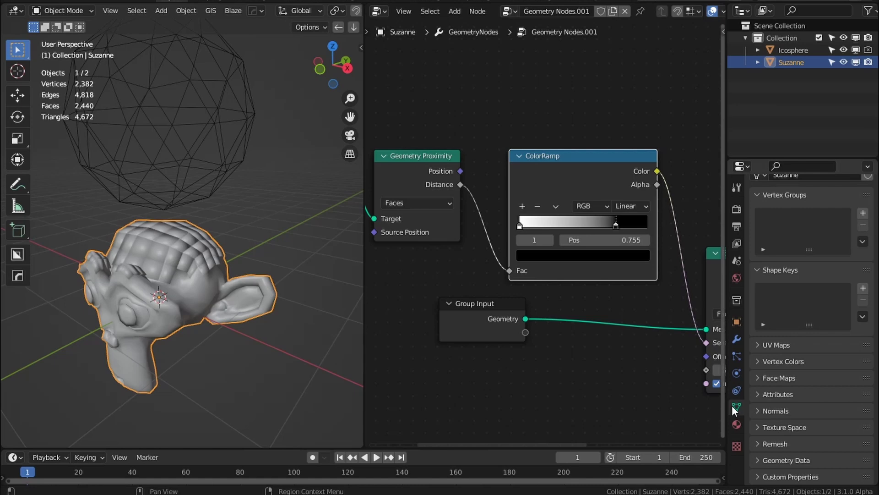
pyautogui.click(760, 410)
pyautogui.scroll(-1, 773, 422)
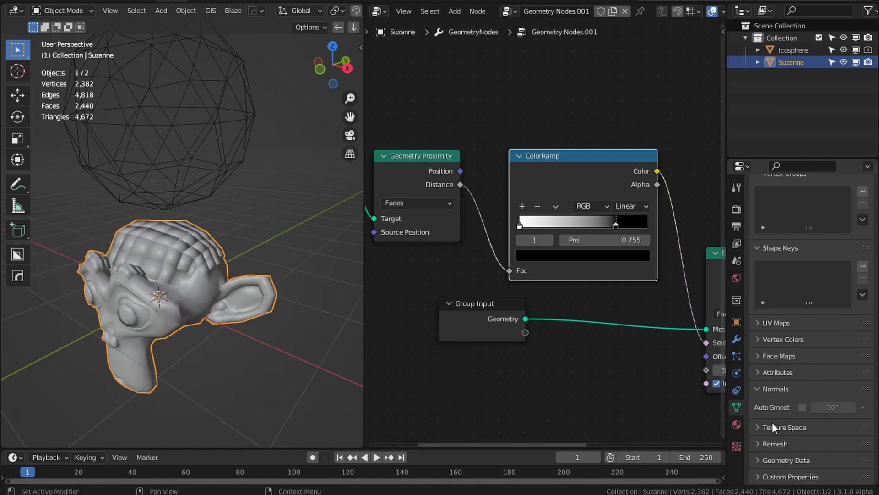
pyautogui.click(803, 407)
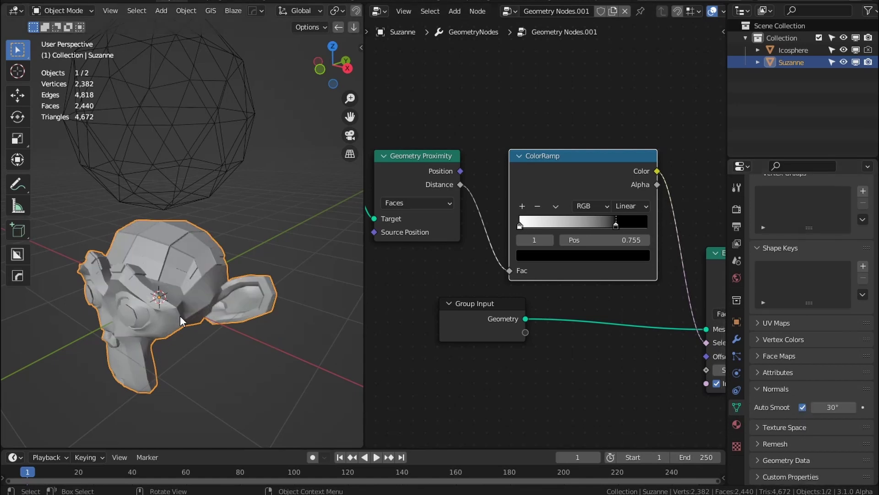
pyautogui.moveTo(180, 316); pyautogui.dragTo(209, 276, button='middle')
pyautogui.scroll(1, 209, 277)
pyautogui.moveTo(835, 403); pyautogui.dragTo(798, 403)
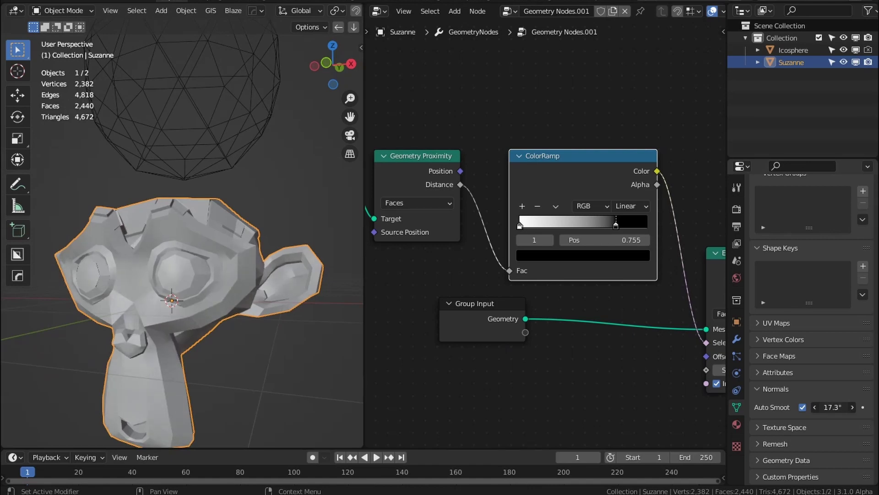
# Turn off Auto Smooth and set the monkey back to flat shading.
pyautogui.click(804, 407)
pyautogui.rightClick(241, 256)
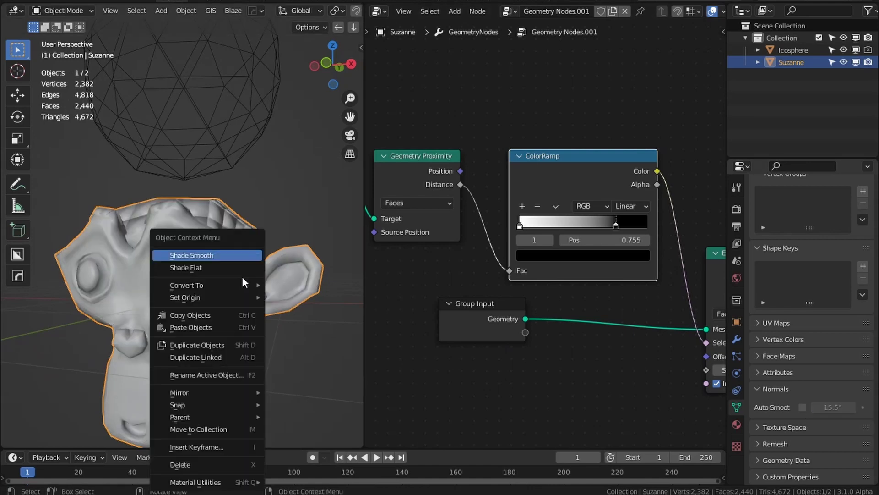
pyautogui.click(234, 270)
# Move the icosphere to a new spot close above the monkey's head.
pyautogui.moveTo(258, 280); pyautogui.dragTo(204, 296, button='middle')
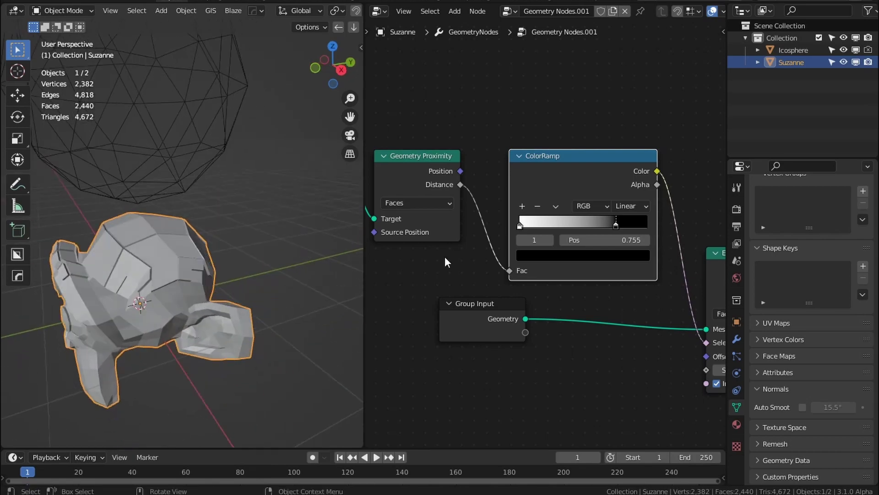
pyautogui.click(176, 154)
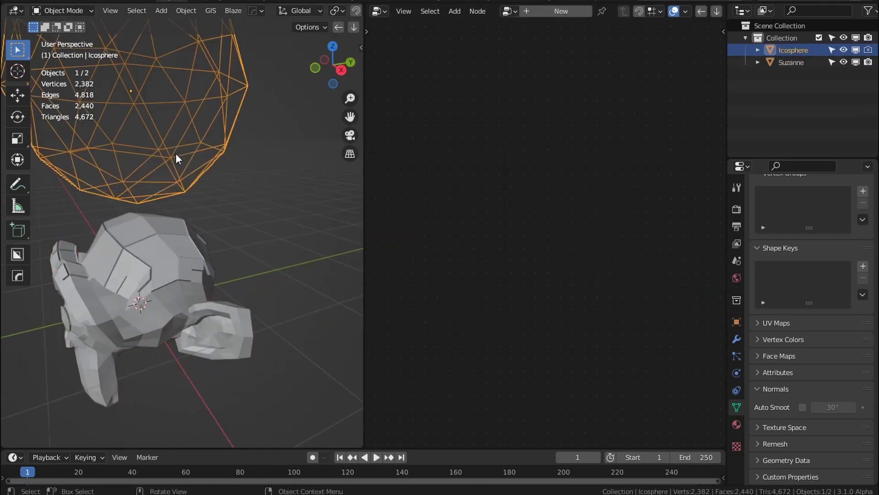
pyautogui.press('g')
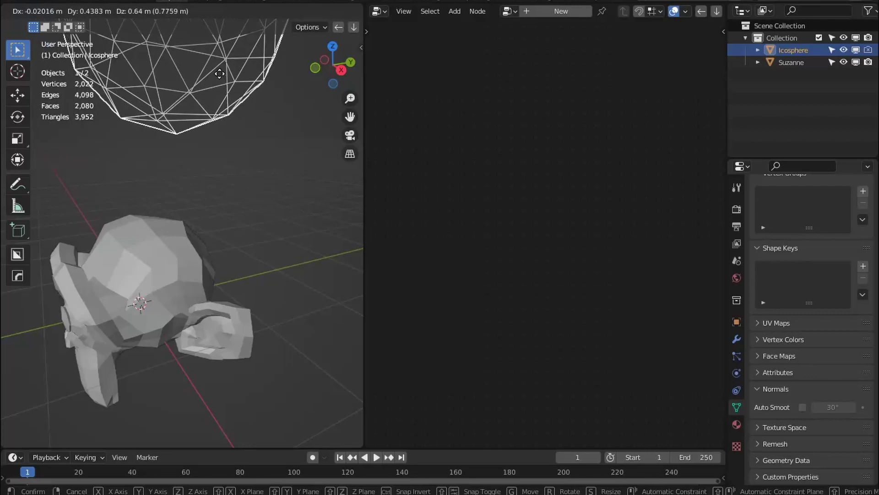
pyautogui.click(230, 174)
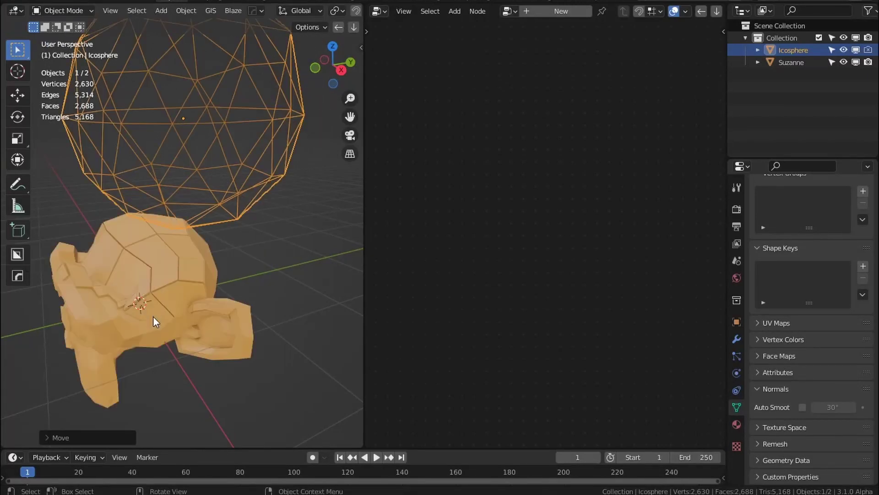
# In the monkey's node tree, move Group Output farther from Extrude Mesh, and open the monkey's material settings.
pyautogui.moveTo(153, 316); pyautogui.dragTo(230, 303, button='middle')
pyautogui.click(224, 246)
pyautogui.moveTo(523, 298); pyautogui.dragTo(424, 306, button='middle')
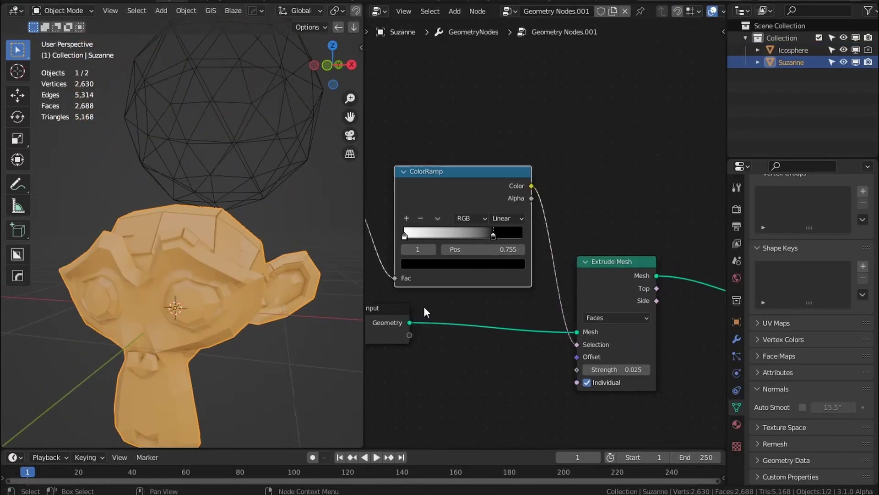
pyautogui.scroll(-3, 451, 309)
pyautogui.scroll(4, 553, 267)
pyautogui.moveTo(554, 267); pyautogui.dragTo(628, 263)
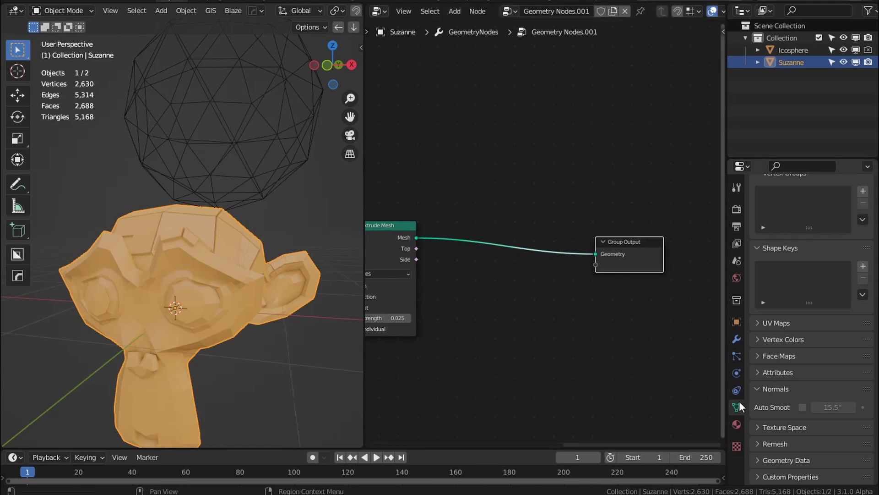
pyautogui.click(736, 424)
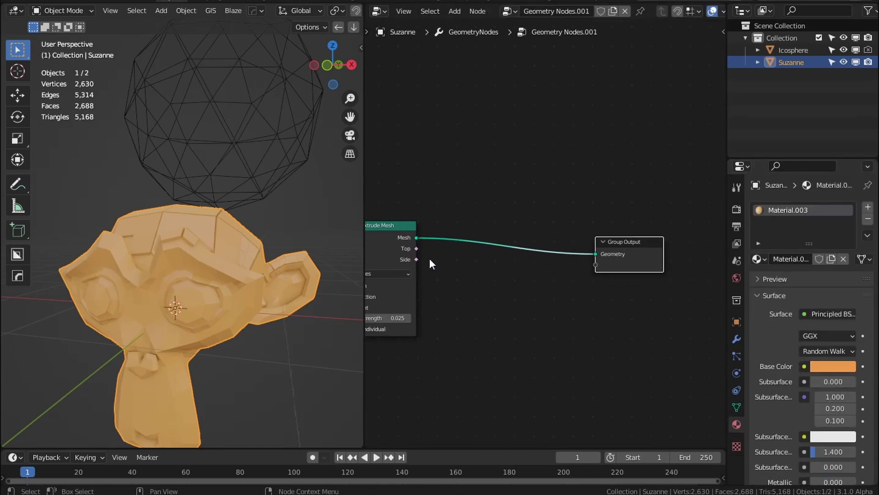
# Insert a Set Material node between Extrude Mesh and Group Output, assign Material.003, and shift the node upward.
pyautogui.moveTo(464, 259); pyautogui.dragTo(526, 263, button='middle')
pyautogui.hotkey('shift', 'a')
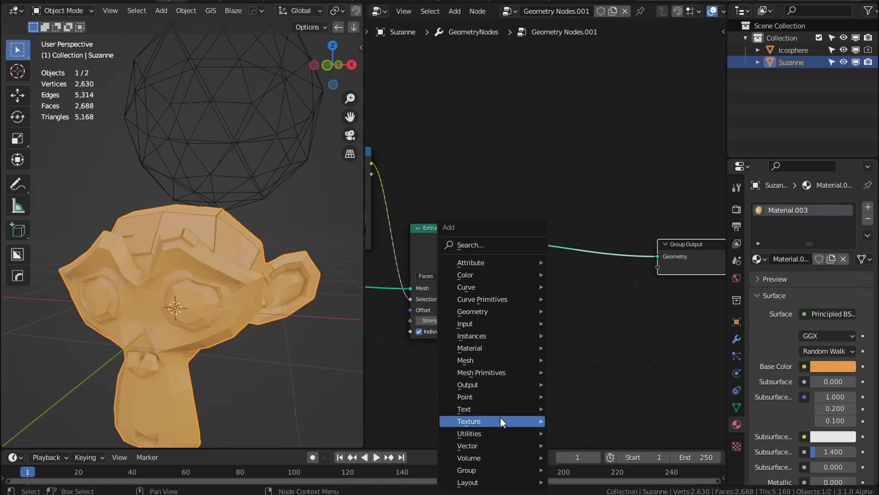
pyautogui.moveTo(488, 348)
pyautogui.click(602, 394)
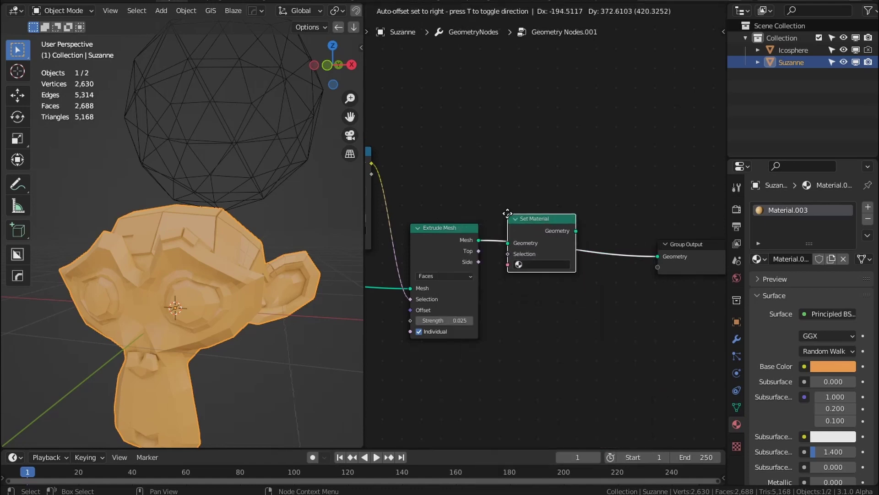
pyautogui.click(540, 264)
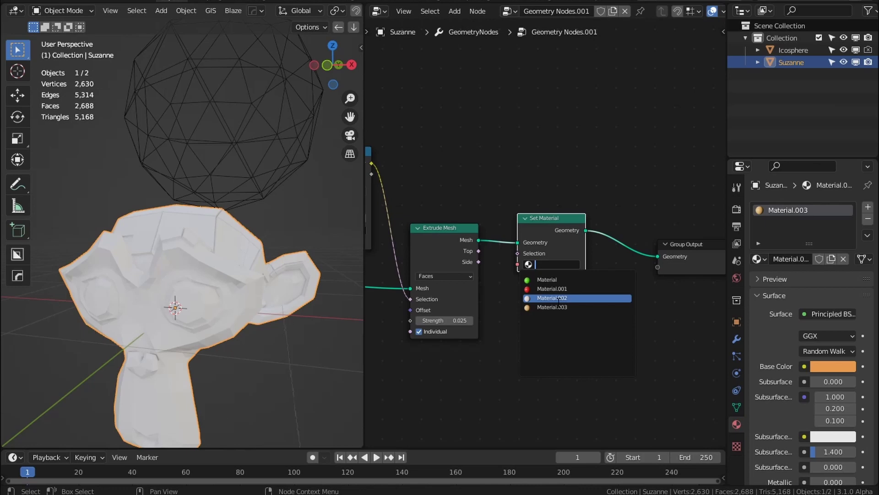
pyautogui.click(552, 307)
pyautogui.moveTo(532, 246); pyautogui.dragTo(531, 195)
# Move Group Output farther from the Set Material node to make room between them.
pyautogui.scroll(2, 482, 245)
pyautogui.moveTo(613, 332); pyautogui.dragTo(425, 333, button='middle')
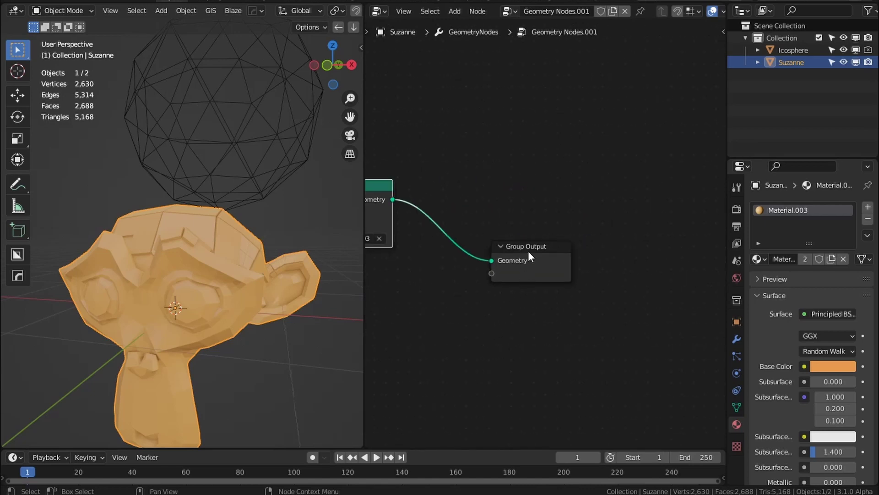
pyautogui.moveTo(528, 251); pyautogui.dragTo(665, 248)
pyautogui.scroll(-2, 577, 278)
# Duplicate the Set Material node before Group Output, assign it Material, and connect Extrude Mesh's Top output to its Selection.
pyautogui.moveTo(544, 291); pyautogui.dragTo(594, 295, button='middle')
pyautogui.hotkey('shift', 'd')
pyautogui.click(528, 223)
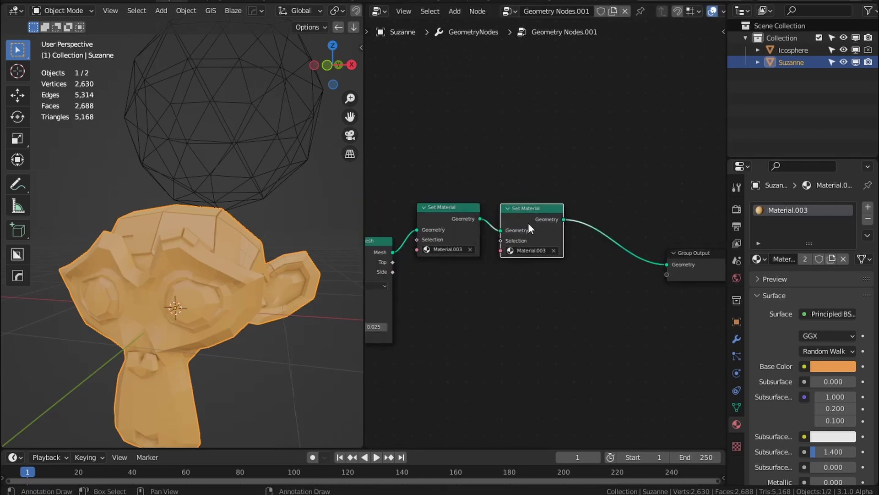
pyautogui.click(547, 250)
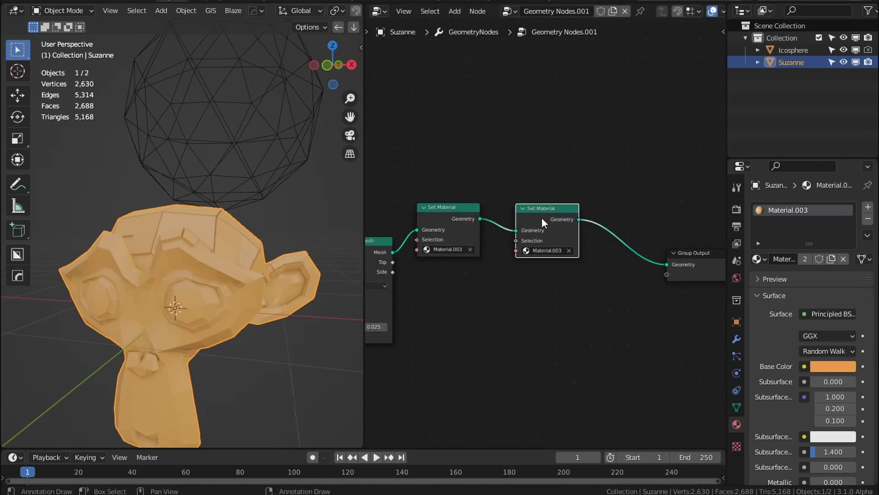
pyautogui.click(545, 251)
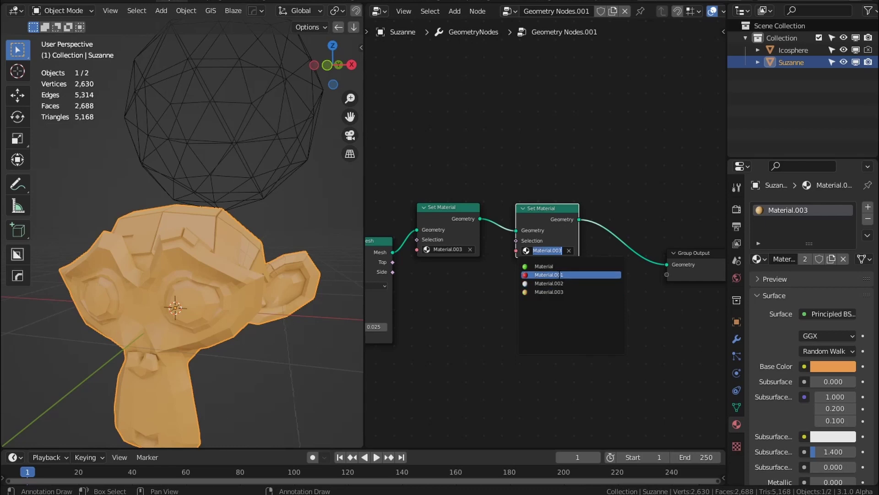
pyautogui.click(553, 269)
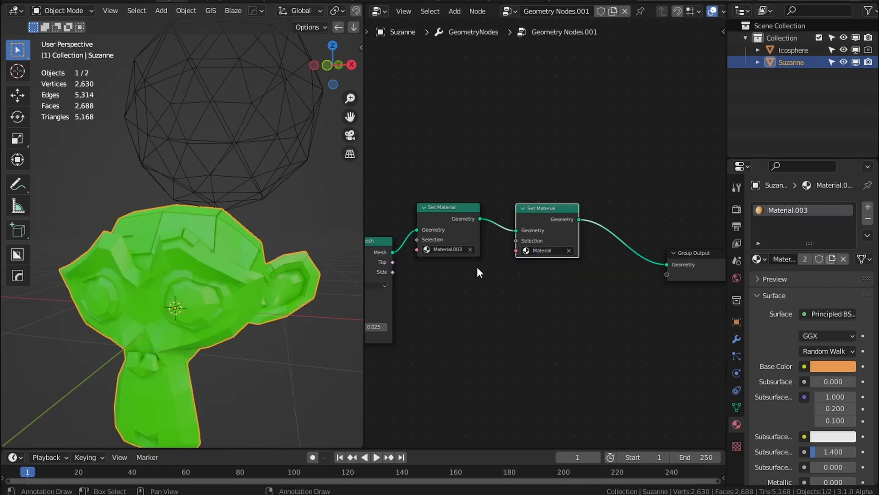
pyautogui.scroll(1, 477, 266)
pyautogui.moveTo(423, 271); pyautogui.dragTo(557, 248)
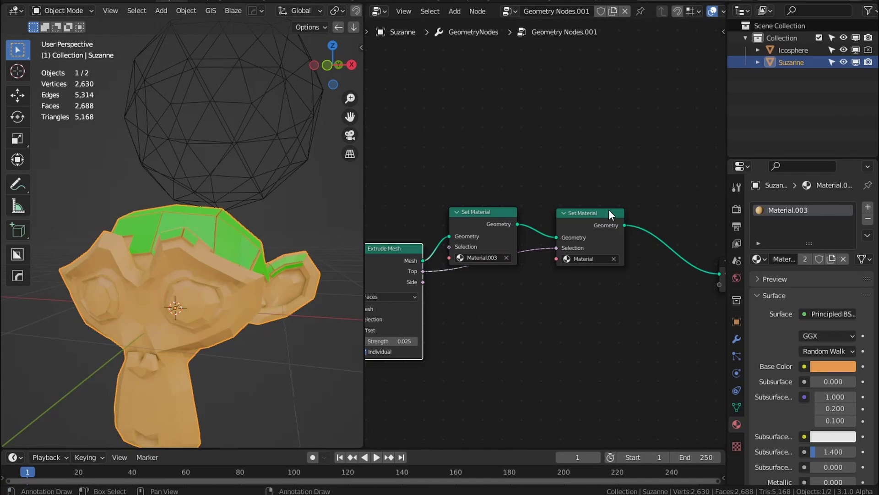
# Add another copy of the Set Material node after the second one, assign Material.001, and drive its Selection from Extrude Mesh's Side output.
pyautogui.click(584, 216)
pyautogui.hotkey('shift', 'd')
pyautogui.click(624, 219)
pyautogui.click(691, 261)
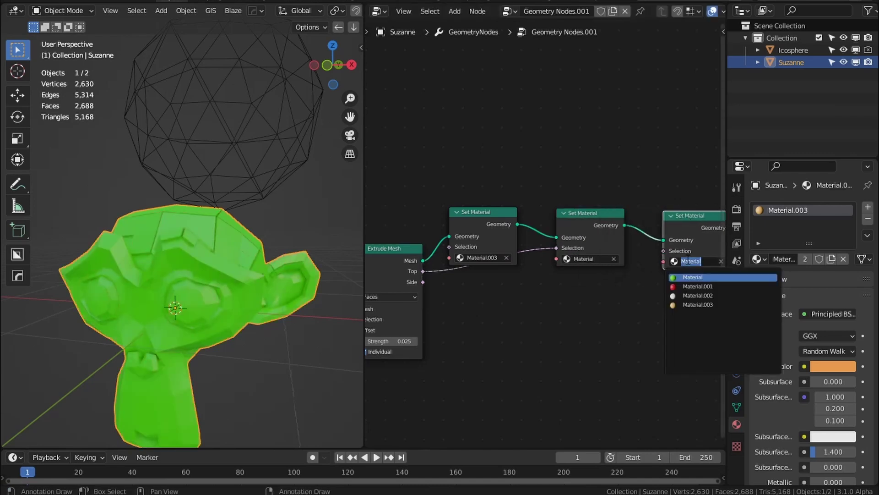
pyautogui.click(698, 285)
pyautogui.moveTo(422, 281); pyautogui.dragTo(664, 251)
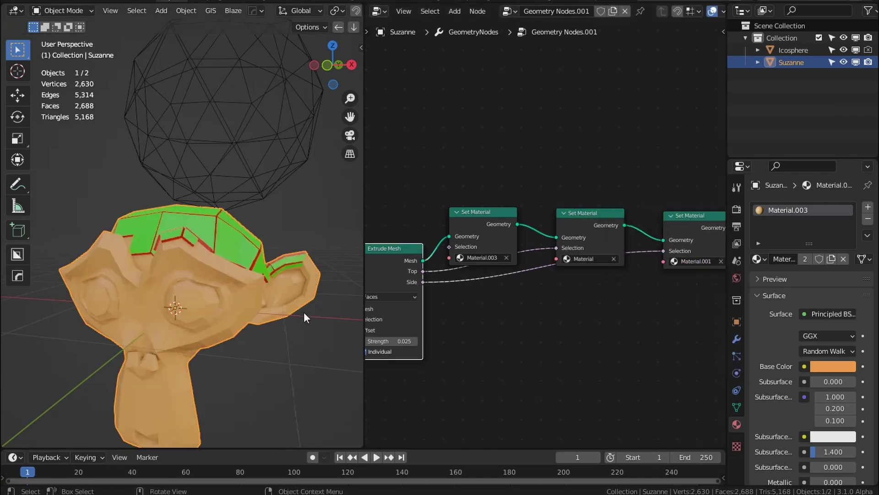
# Move the icosphere down from above the head so that it overlaps the lower part of the monkey.
pyautogui.moveTo(304, 316); pyautogui.dragTo(245, 153, button='middle')
pyautogui.click(245, 153)
pyautogui.press('g')
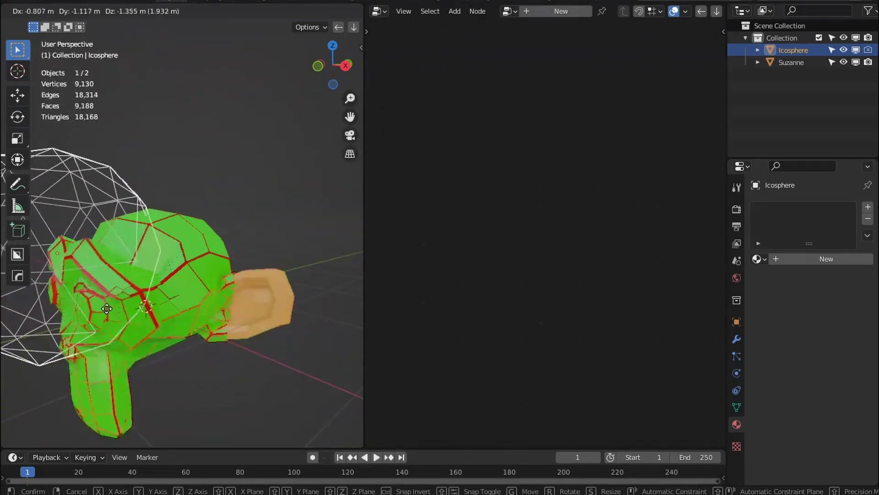
pyautogui.click(215, 362)
pyautogui.scroll(-2, 202, 337)
pyautogui.moveTo(193, 322); pyautogui.dragTo(238, 284, button='middle')
# Reselect the monkey and try a negative Extrude Mesh strength of -0.025.
pyautogui.click(199, 250)
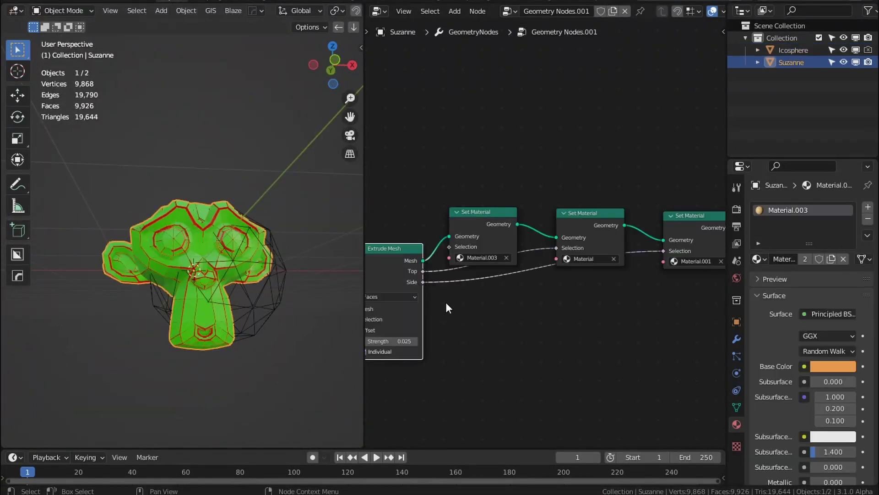
pyautogui.moveTo(446, 301); pyautogui.dragTo(532, 291, button='middle')
pyautogui.scroll(5, 532, 290)
pyautogui.moveTo(447, 338); pyautogui.dragTo(398, 337)
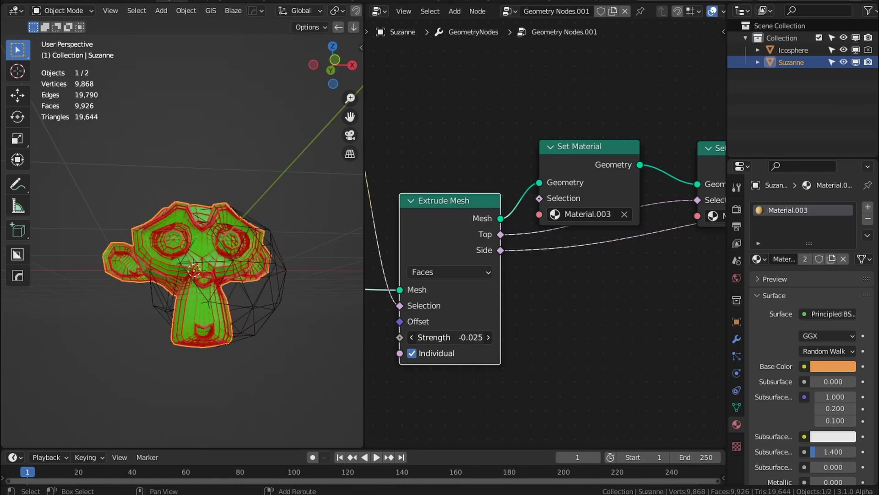
# Switch Extrude Mesh to Edges mode, set its strength to 0.055, and inspect the extruded edges up close.
pyautogui.click(450, 272)
pyautogui.click(447, 301)
pyautogui.scroll(5, 198, 298)
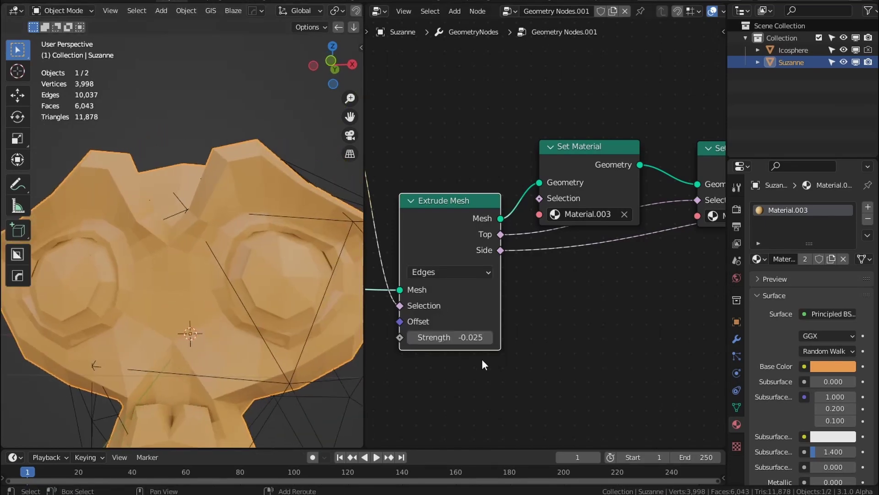
pyautogui.moveTo(472, 338); pyautogui.dragTo(545, 337)
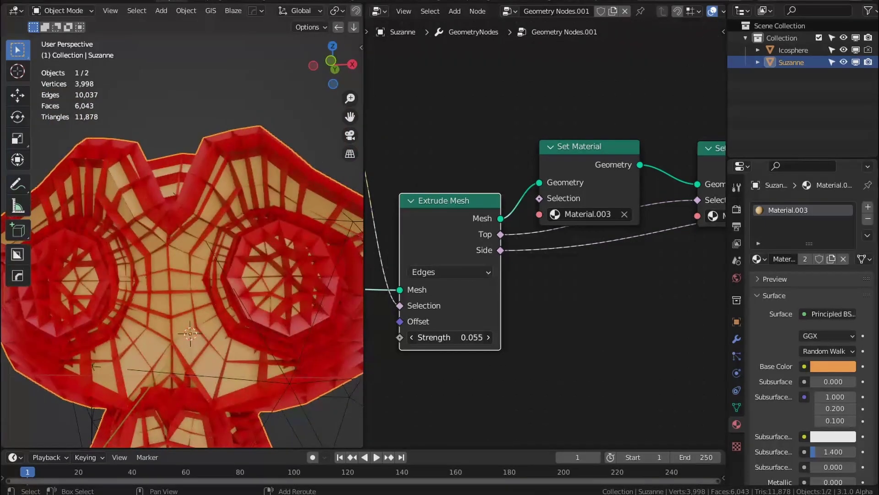
pyautogui.moveTo(194, 325); pyautogui.dragTo(250, 273, button='middle')
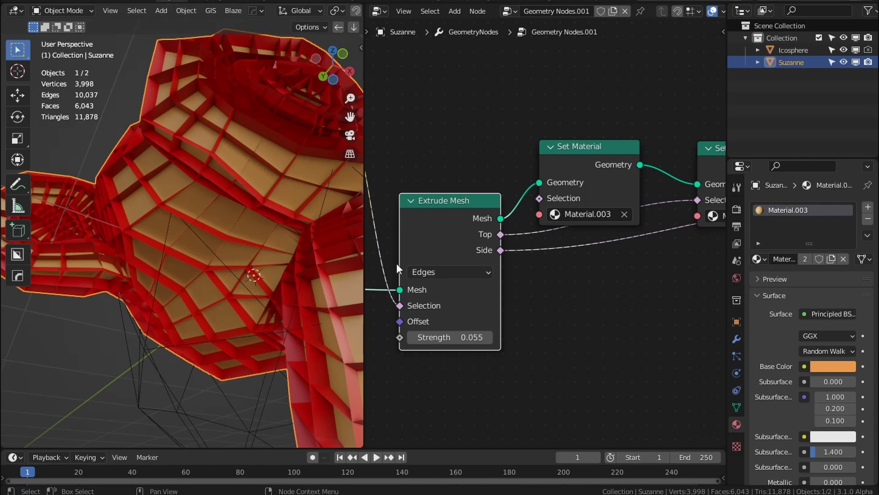
# Switch Extrude Mesh to Vertices mode, raise its strength to 0.255, and inspect the spikes around the monkey.
pyautogui.moveTo(525, 298); pyautogui.dragTo(490, 313, button='middle')
pyautogui.scroll(-3, 489, 316)
pyautogui.click(438, 290)
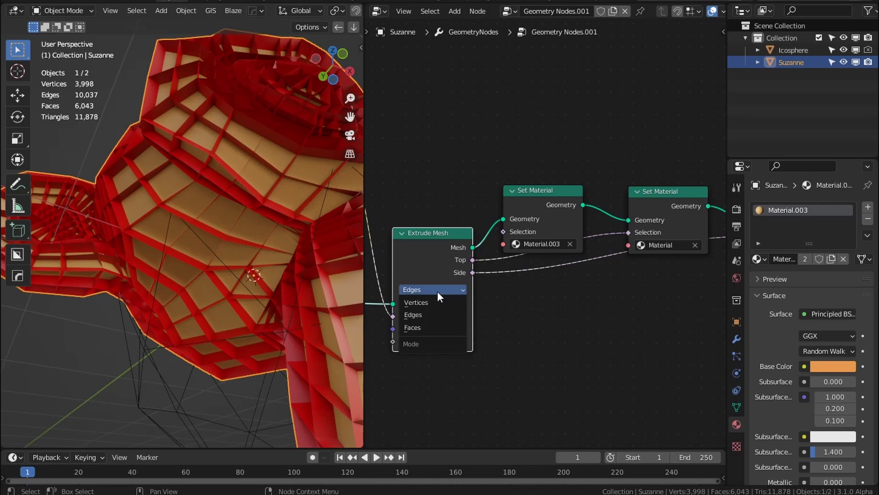
pyautogui.click(430, 303)
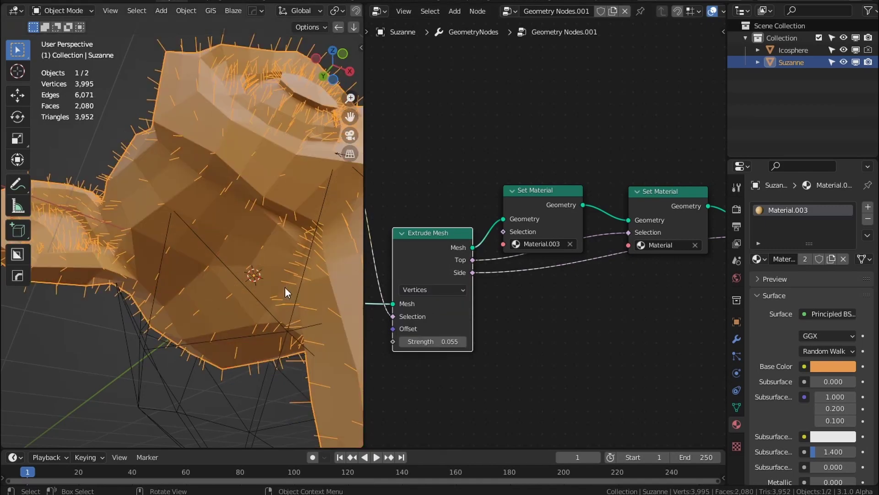
pyautogui.moveTo(435, 340); pyautogui.dragTo(454, 339)
pyautogui.moveTo(259, 312); pyautogui.dragTo(189, 346, button='middle')
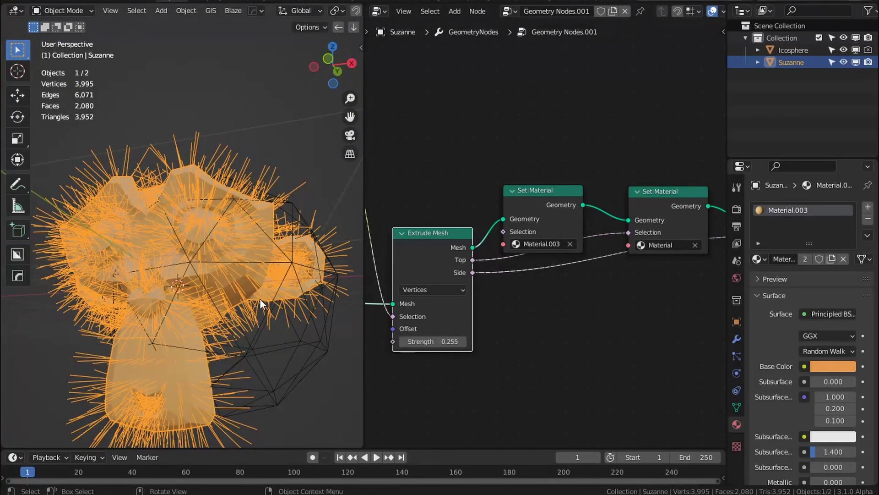
pyautogui.moveTo(259, 298); pyautogui.dragTo(271, 314, button='middle')
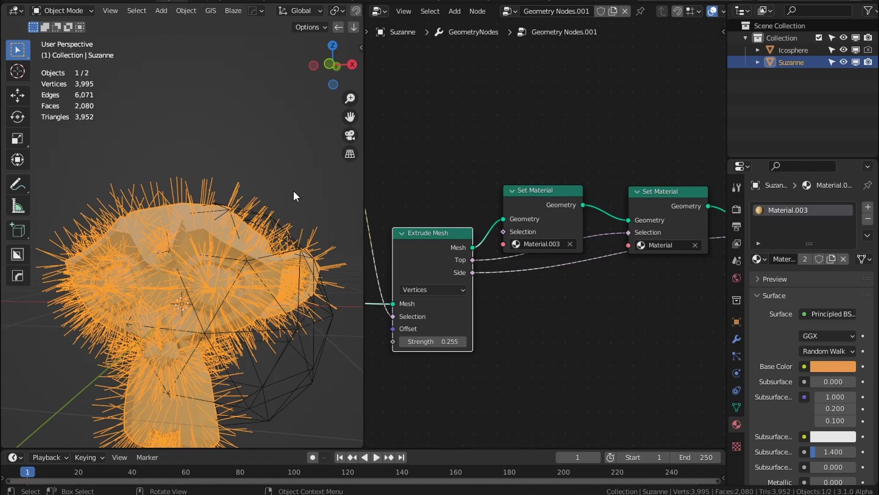
pyautogui.scroll(2, 293, 179)
pyautogui.moveTo(270, 226); pyautogui.dragTo(212, 244, button='middle')
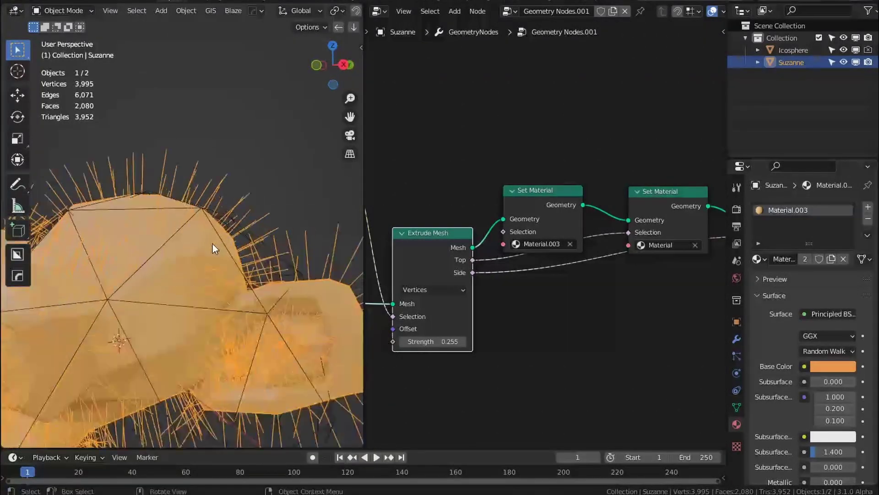
pyautogui.scroll(-4, 213, 243)
# Return Extrude Mesh to Faces mode and set its strength to 0.035.
pyautogui.click(436, 292)
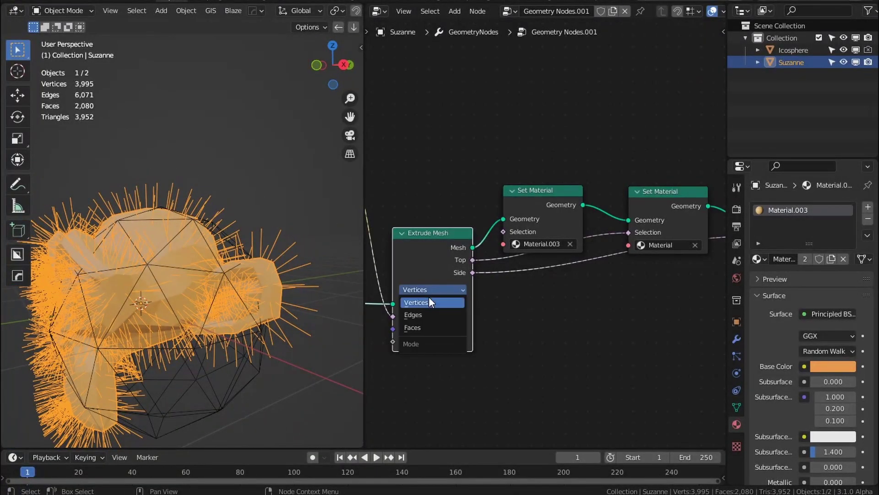
pyautogui.click(430, 329)
pyautogui.moveTo(562, 276); pyautogui.dragTo(540, 282, button='middle')
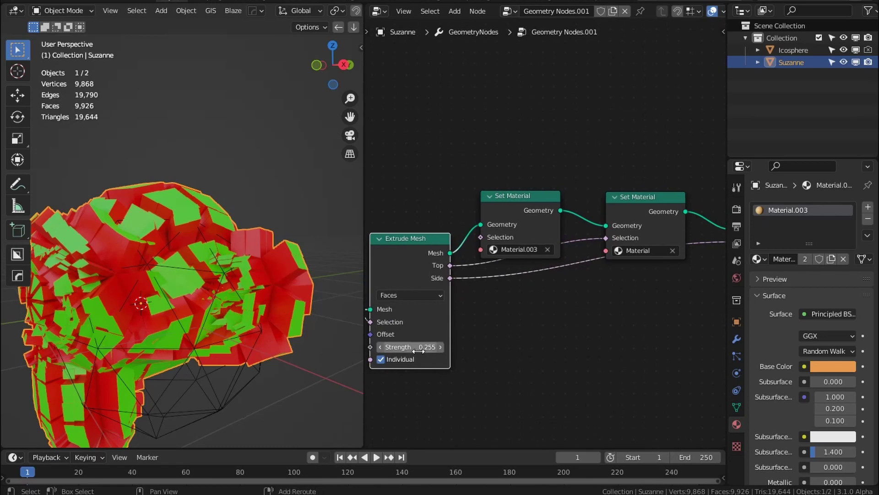
pyautogui.moveTo(418, 351); pyautogui.dragTo(366, 350)
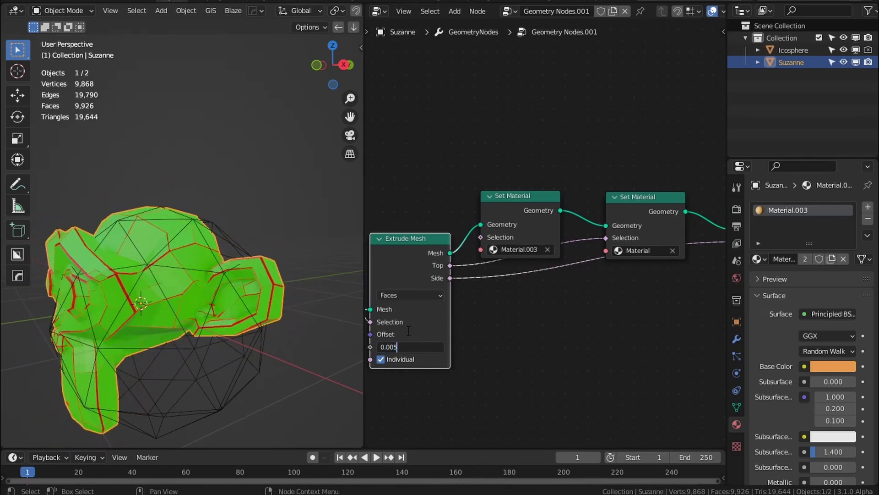
pyautogui.press('Return')
pyautogui.moveTo(411, 348); pyautogui.dragTo(419, 347)
# Move the icosphere back above the monkey's head and reselect the monkey.
pyautogui.moveTo(176, 300); pyautogui.dragTo(222, 300, button='middle')
pyautogui.click(307, 327)
pyautogui.press('g')
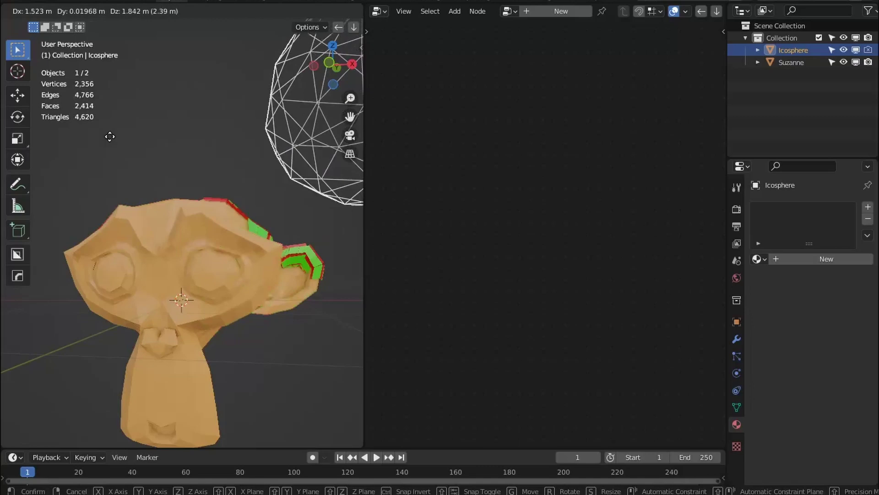
pyautogui.click(219, 352)
pyautogui.click(219, 351)
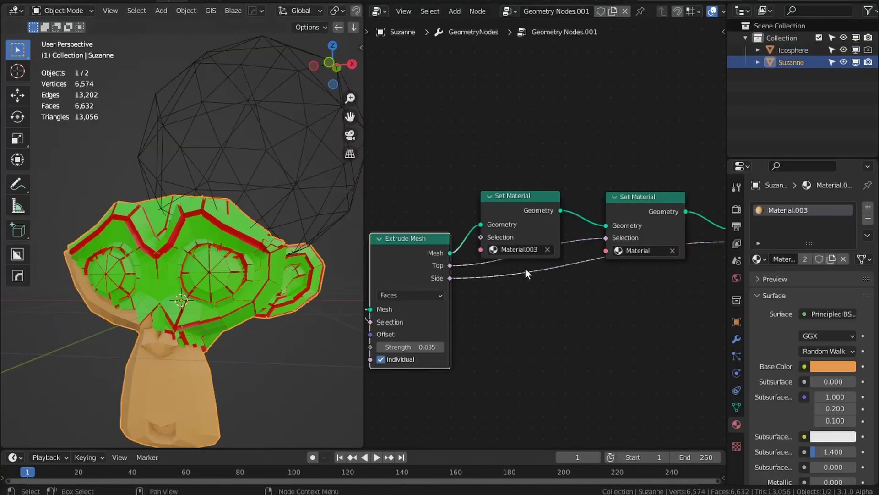
# Assign the green Material to the Set Material nodes for both the top and side selections.
pyautogui.moveTo(656, 276); pyautogui.dragTo(570, 296, button='middle')
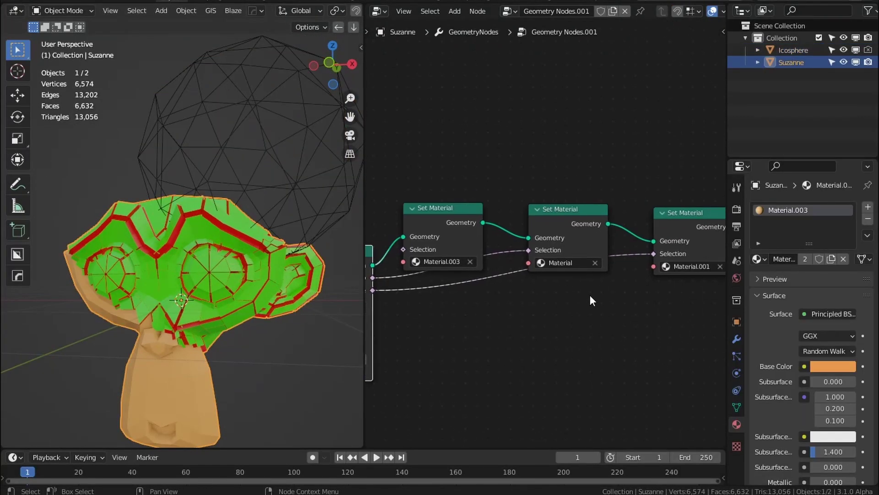
pyautogui.moveTo(595, 326); pyautogui.dragTo(506, 353, button='middle')
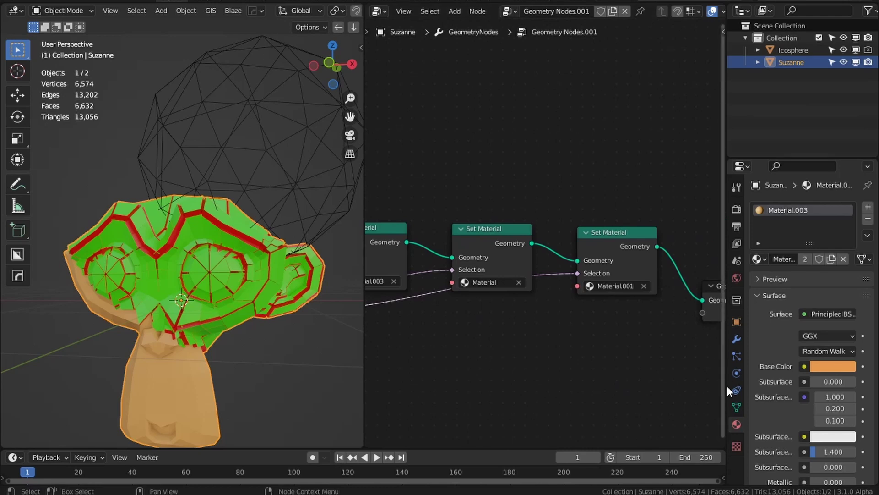
pyautogui.click(487, 260)
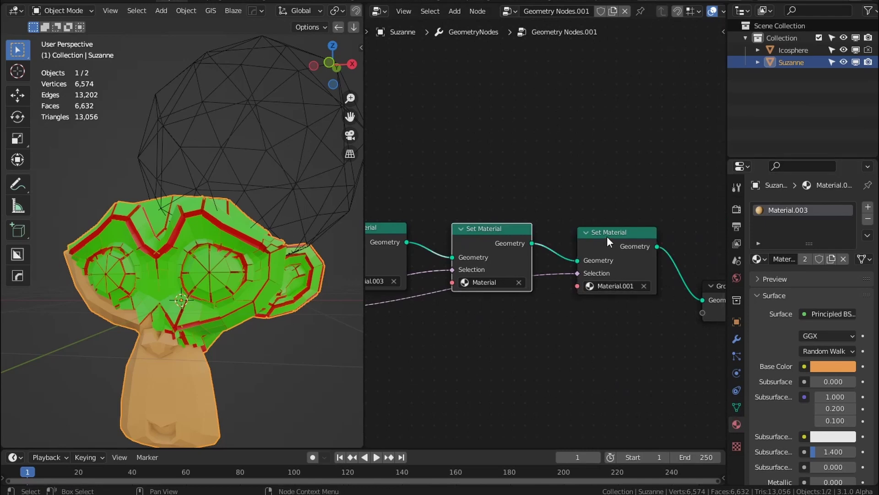
pyautogui.moveTo(476, 302); pyautogui.dragTo(560, 297, button='middle')
pyautogui.click(587, 277)
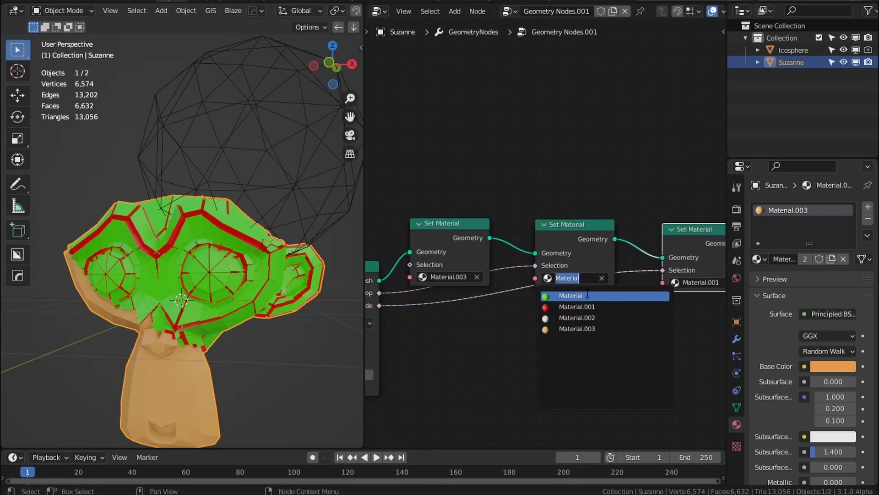
pyautogui.click(588, 296)
pyautogui.click(692, 282)
pyautogui.click(701, 300)
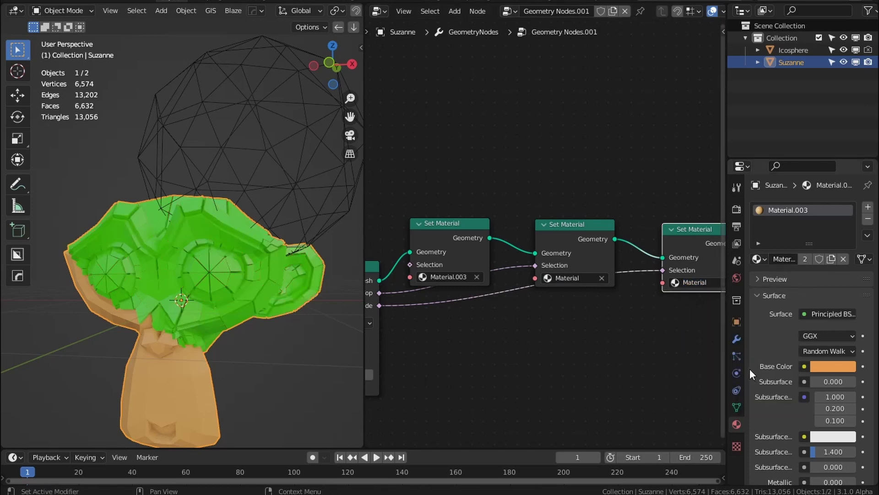
# Add a second material slot holding the green Material to the monkey, and open that material in the Shader Editor.
pyautogui.click(867, 207)
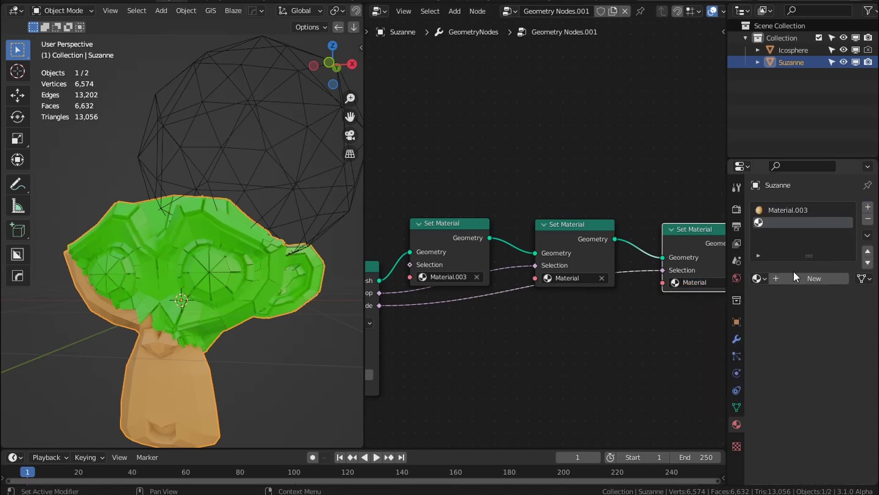
pyautogui.click(758, 278)
pyautogui.click(739, 297)
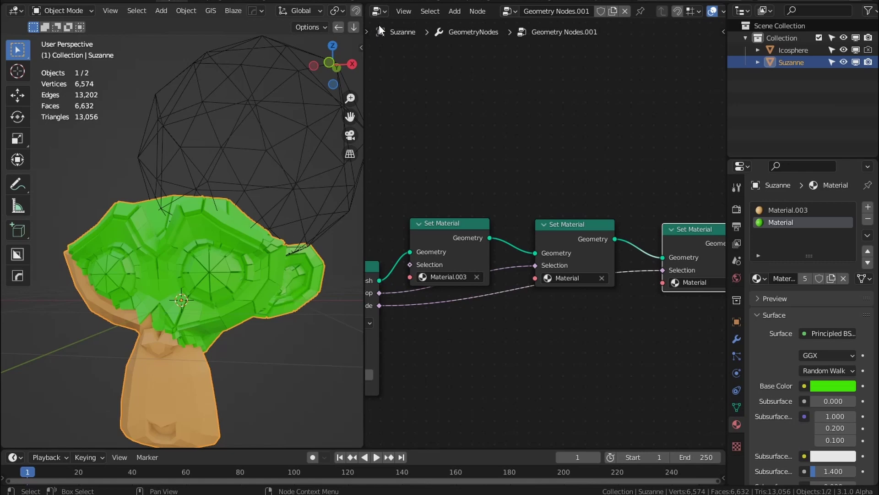
pyautogui.click(379, 11)
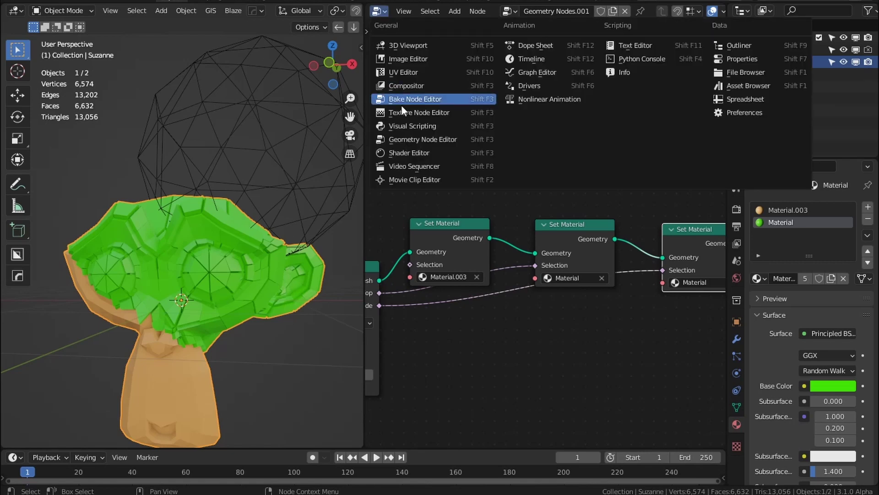
pyautogui.click(414, 154)
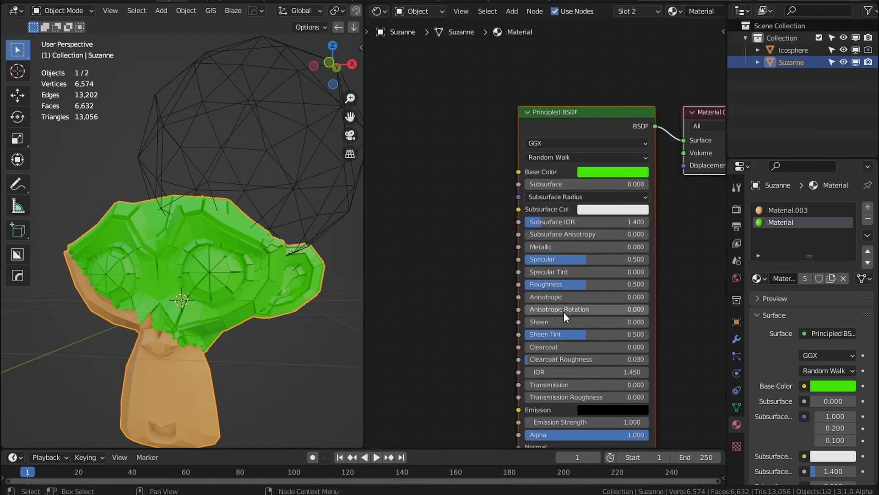
# Set the green material's roughness to 0.100 and its metallic value to 0.877.
pyautogui.moveTo(563, 311); pyautogui.dragTo(558, 295, button='middle')
pyautogui.moveTo(545, 268); pyautogui.dragTo(529, 268)
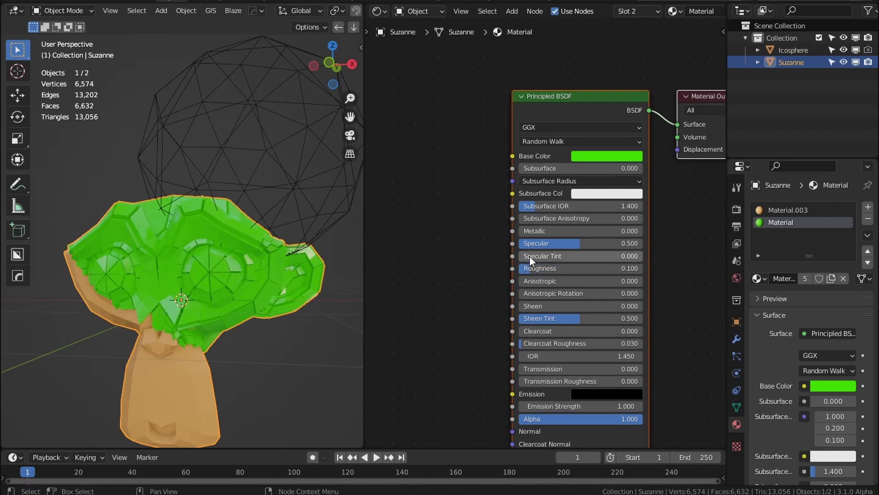
pyautogui.moveTo(549, 231); pyautogui.dragTo(627, 231)
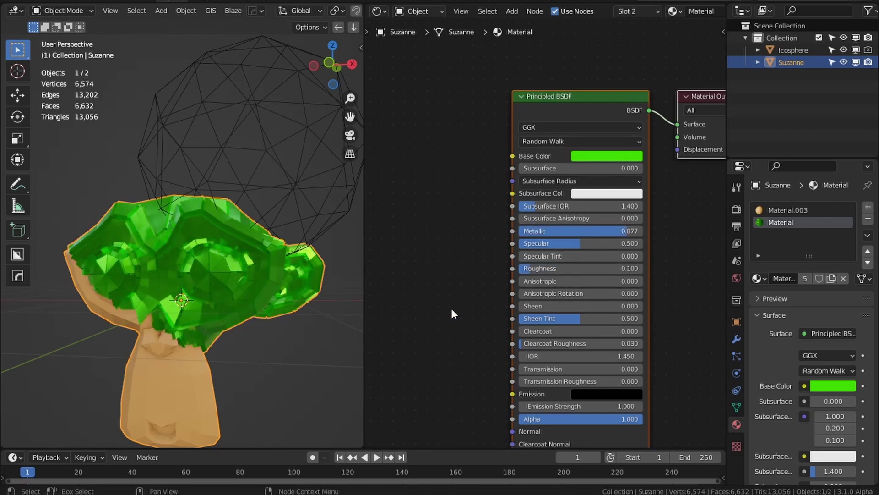
# Add a Bump node to the green material and connect its Normal output to the Principled BSDF's Normal input.
pyautogui.moveTo(452, 314); pyautogui.dragTo(528, 254, button='middle')
pyautogui.hotkey('shift', 'a')
pyautogui.moveTo(453, 296)
pyautogui.click(527, 296)
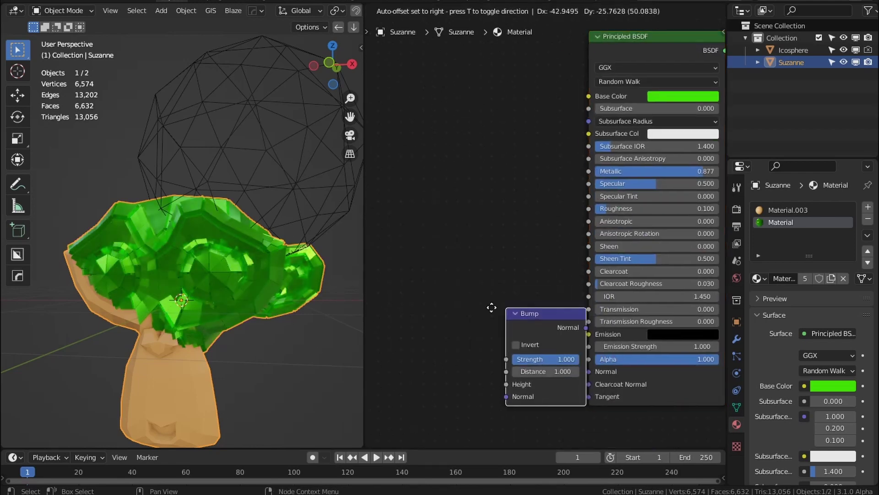
pyautogui.click(459, 303)
pyautogui.moveTo(553, 322); pyautogui.dragTo(589, 371)
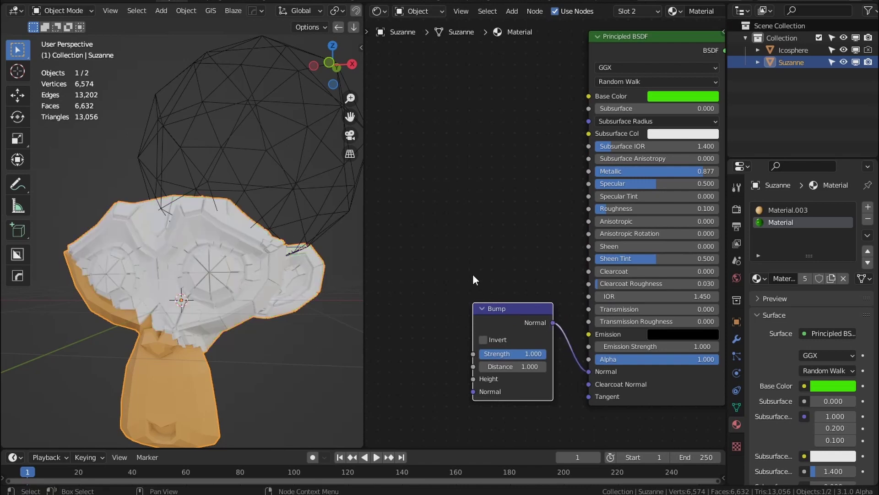
# Add a Musgrave Texture node and connect its Height output to the Bump node's Height input.
pyautogui.moveTo(441, 289); pyautogui.dragTo(484, 246, button='middle')
pyautogui.hotkey('shift', 'a')
pyautogui.moveTo(454, 227)
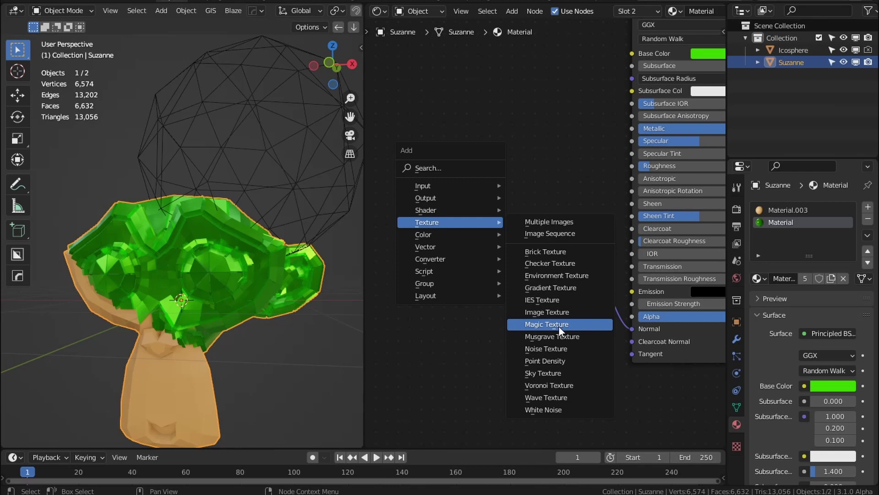
pyautogui.click(559, 336)
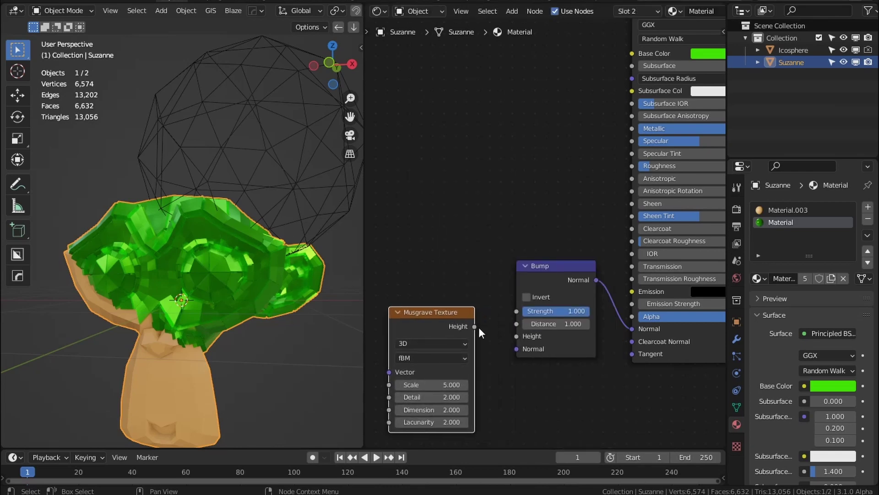
pyautogui.moveTo(475, 326); pyautogui.dragTo(517, 337)
# Set the Musgrave Texture's Scale to 6.700 and Detail to 0.300, and the Bump node's Strength to 0.267.
pyautogui.scroll(3, 474, 368)
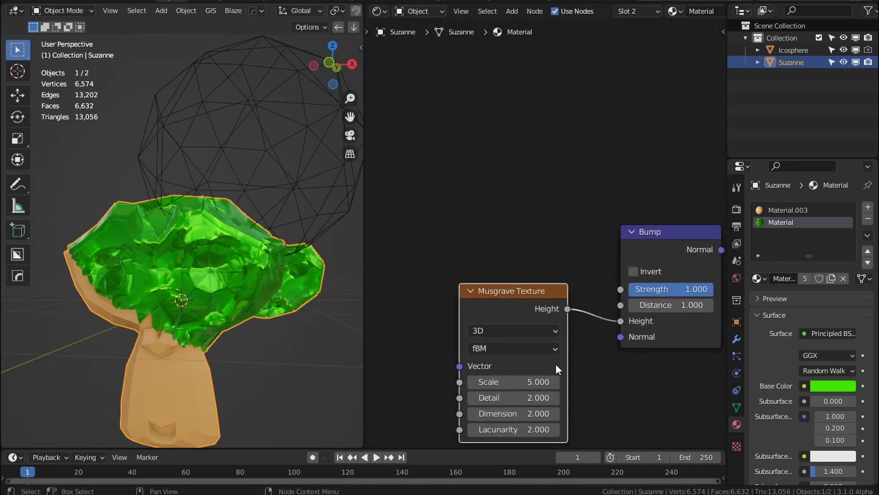
pyautogui.moveTo(556, 366); pyautogui.dragTo(562, 298, button='middle')
pyautogui.moveTo(527, 313); pyautogui.dragTo(499, 330)
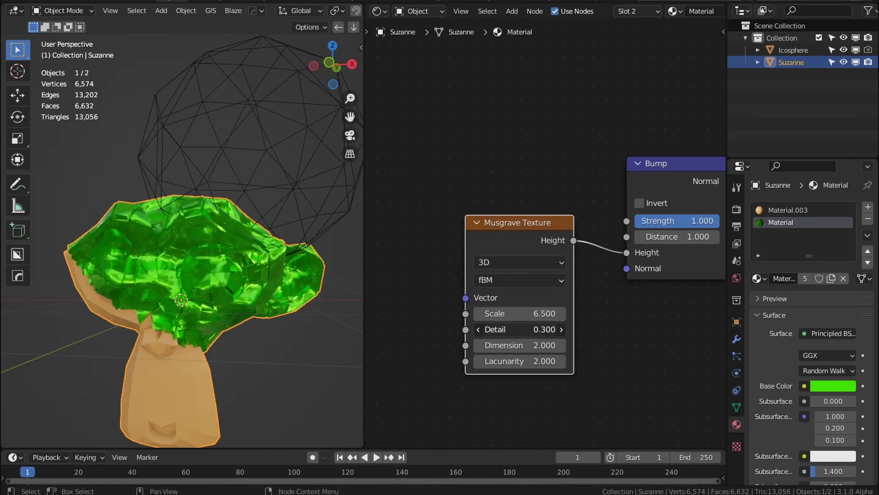
pyautogui.moveTo(518, 329); pyautogui.dragTo(494, 327, button='middle')
pyautogui.moveTo(497, 312)
pyautogui.mouseDown()
pyautogui.moveTo(509, 312)
pyautogui.moveTo(500, 312)
pyautogui.mouseUp()
pyautogui.moveTo(678, 219)
pyautogui.mouseDown()
pyautogui.moveTo(622, 219)
pyautogui.moveTo(640, 219)
pyautogui.mouseUp()
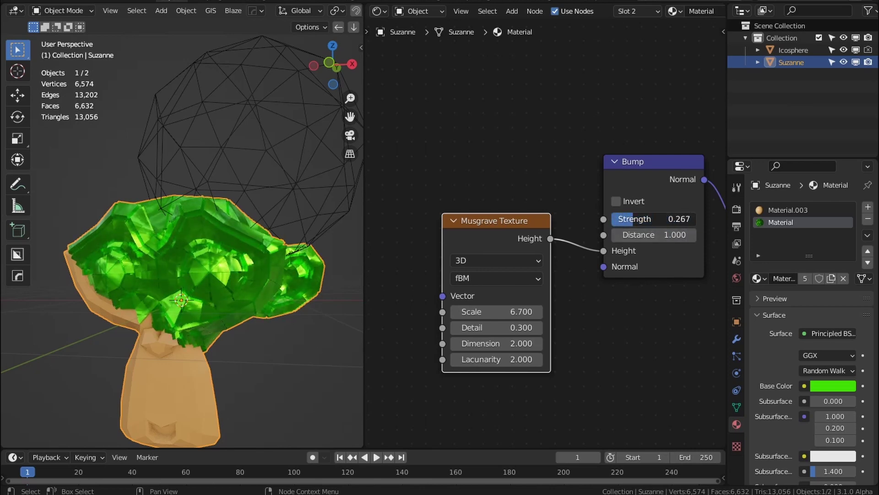
pyautogui.moveTo(504, 246); pyautogui.dragTo(457, 259)
pyautogui.moveTo(629, 180); pyautogui.dragTo(613, 181)
# Move the icosphere from above the monkey's head down beside its opposite ear, and reselect the monkey.
pyautogui.moveTo(220, 256); pyautogui.dragTo(168, 260, button='middle')
pyautogui.scroll(-3, 249, 264)
pyautogui.click(202, 208)
pyautogui.moveTo(204, 209); pyautogui.dragTo(331, 207, button='middle')
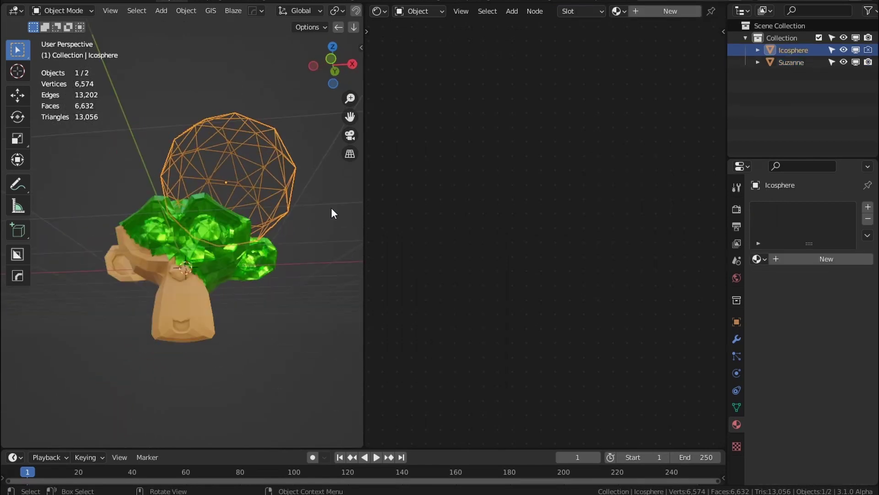
pyautogui.press('g')
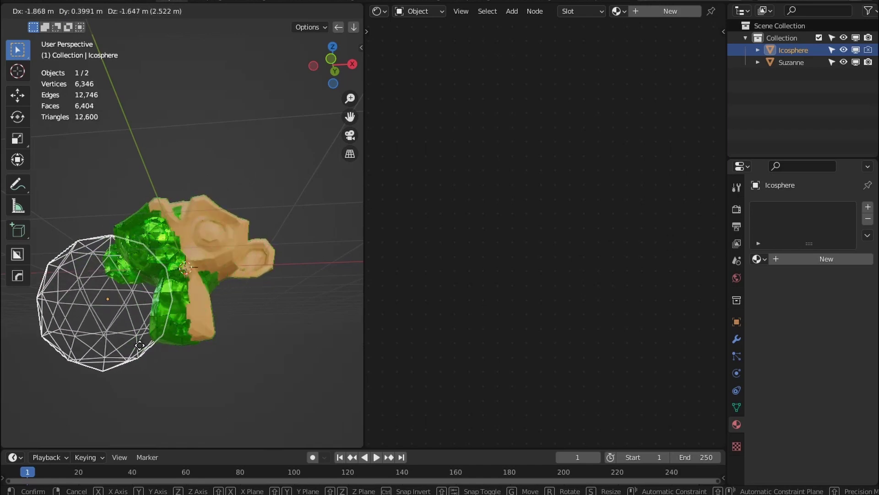
pyautogui.press('Escape')
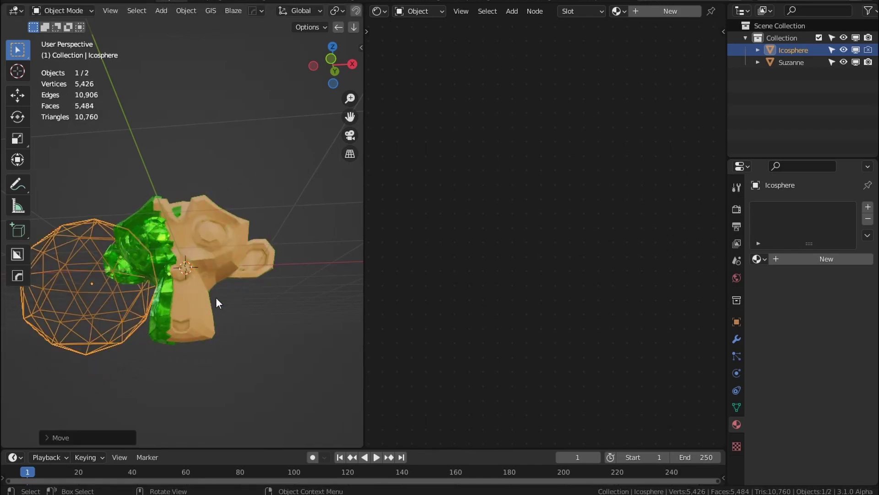
pyautogui.click(216, 298)
# Switch to the Geometry Node Editor and add a Random Value node beside the Extrude Mesh node.
pyautogui.click(379, 11)
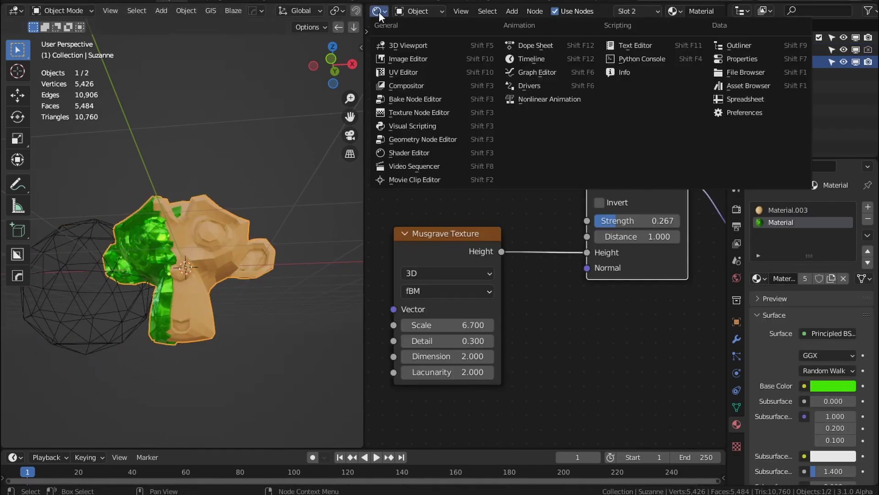
pyautogui.click(408, 142)
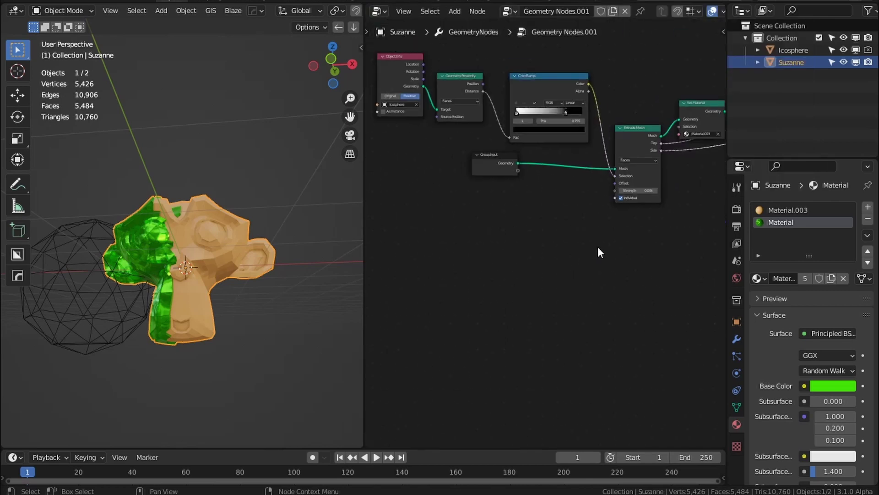
pyautogui.moveTo(465, 252); pyautogui.dragTo(532, 259, button='middle')
pyautogui.scroll(6, 532, 258)
pyautogui.scroll(-5, 530, 287)
pyautogui.moveTo(445, 314); pyautogui.dragTo(540, 280, button='middle')
pyautogui.hotkey('shift', 'a')
pyautogui.click(501, 104)
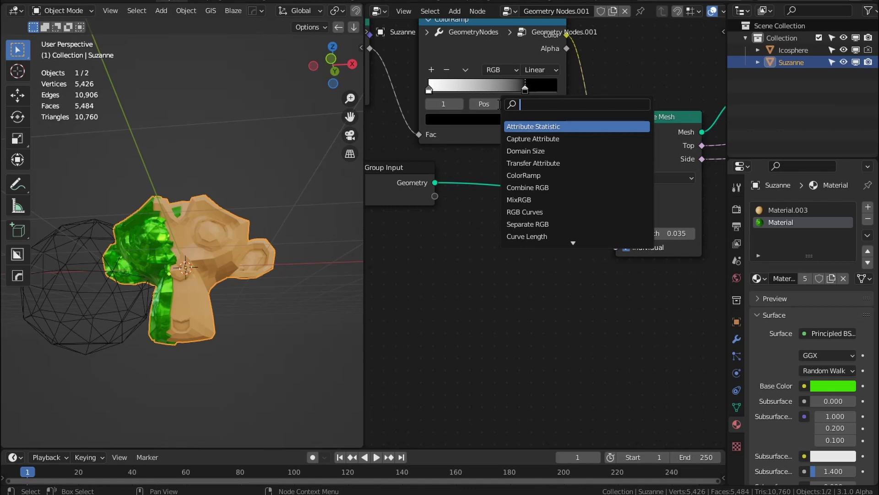
pyautogui.write('random')
pyautogui.press('Return')
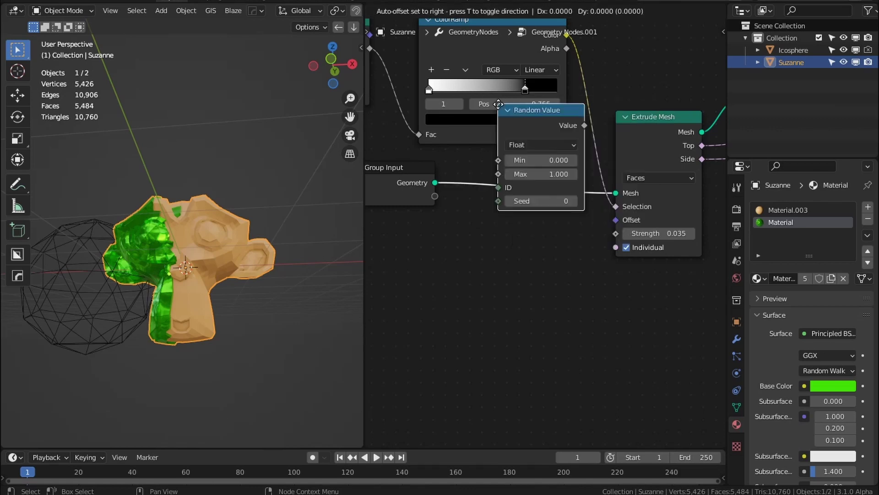
pyautogui.click(475, 227)
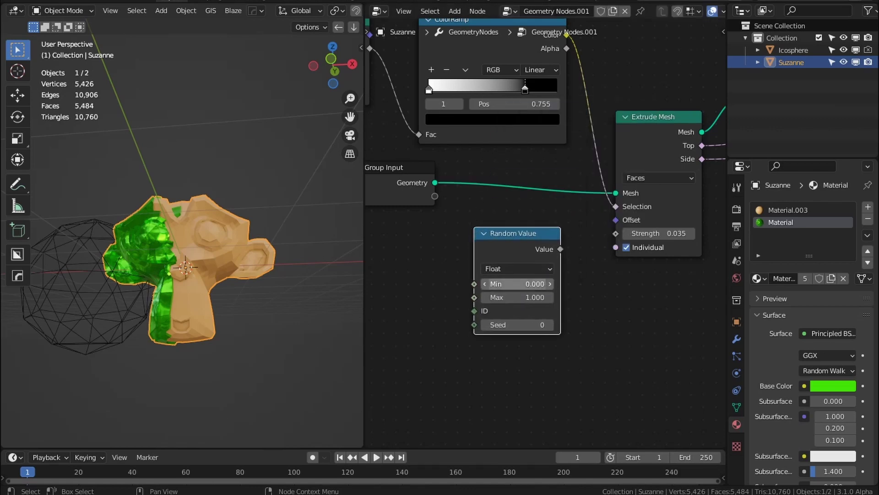
# Set the Random Value to Min 0.002 and Max 0.005, and connect it to the Extrude Mesh Strength.
pyautogui.doubleClick(529, 297)
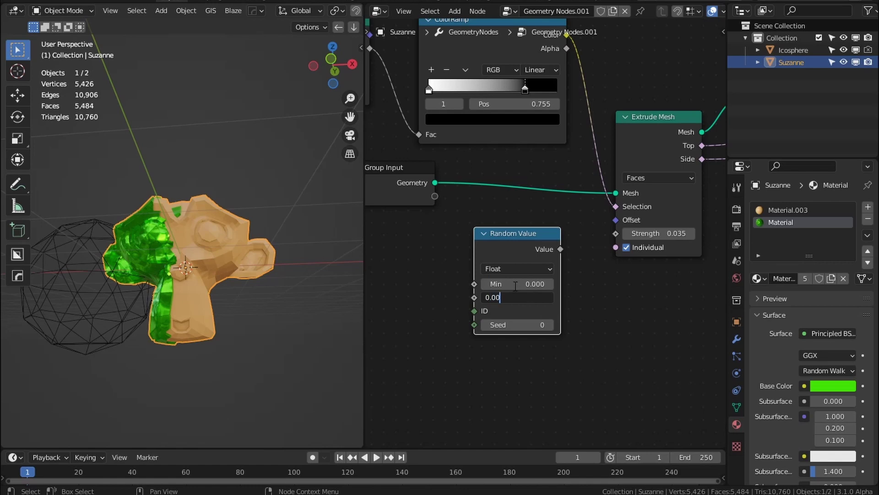
pyautogui.doubleClick(513, 284)
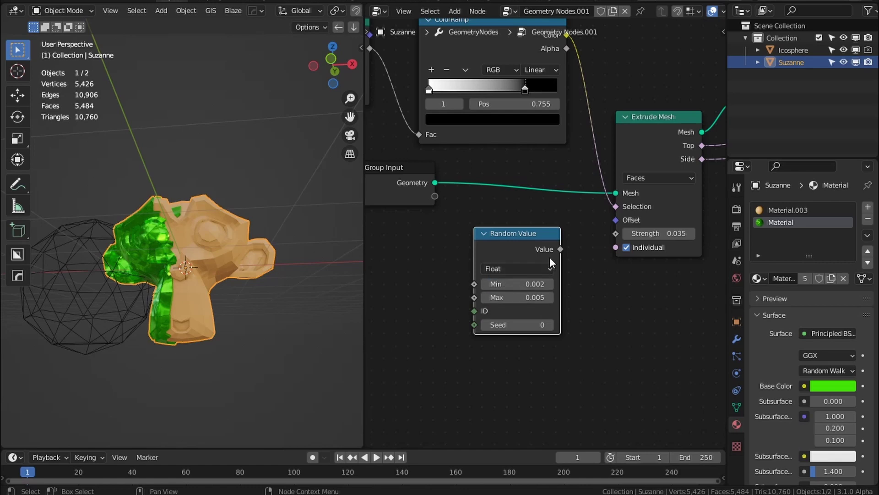
pyautogui.moveTo(560, 248); pyautogui.dragTo(615, 233)
# Raise the Random Value node's Min to 0.322 to exaggerate the random extrusion.
pyautogui.scroll(5, 249, 298)
pyautogui.moveTo(233, 304); pyautogui.dragTo(256, 265, button='middle')
pyautogui.moveTo(513, 283); pyautogui.dragTo(624, 284)
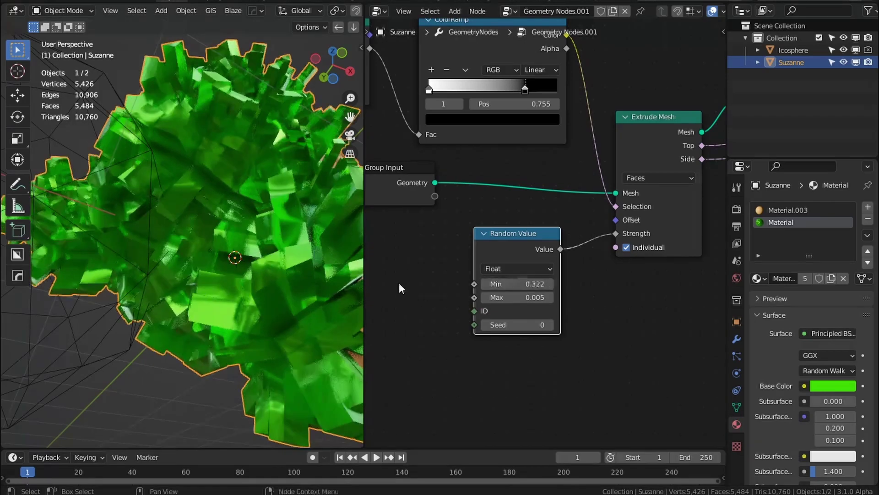
# Move the icosphere across to the other side of the monkey's head and reselect the monkey.
pyautogui.scroll(-4, 298, 301)
pyautogui.moveTo(298, 300); pyautogui.dragTo(281, 320, button='middle')
pyautogui.click(73, 200)
pyautogui.press('g')
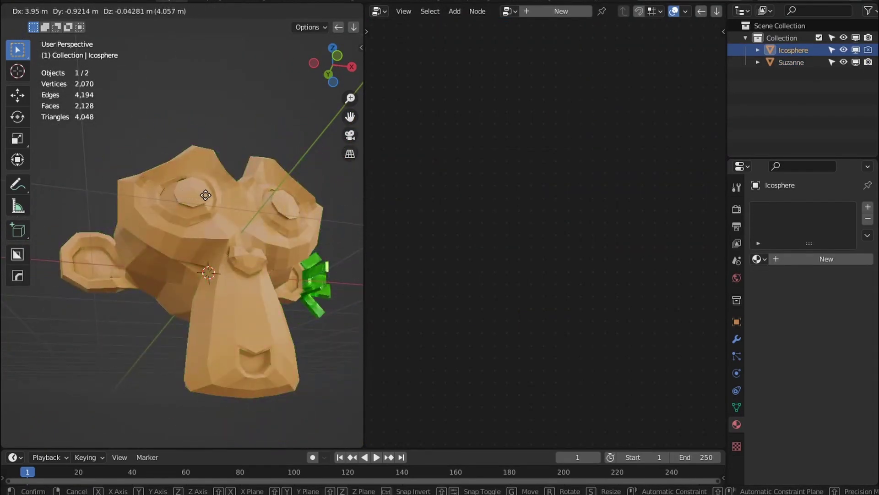
pyautogui.click(240, 202)
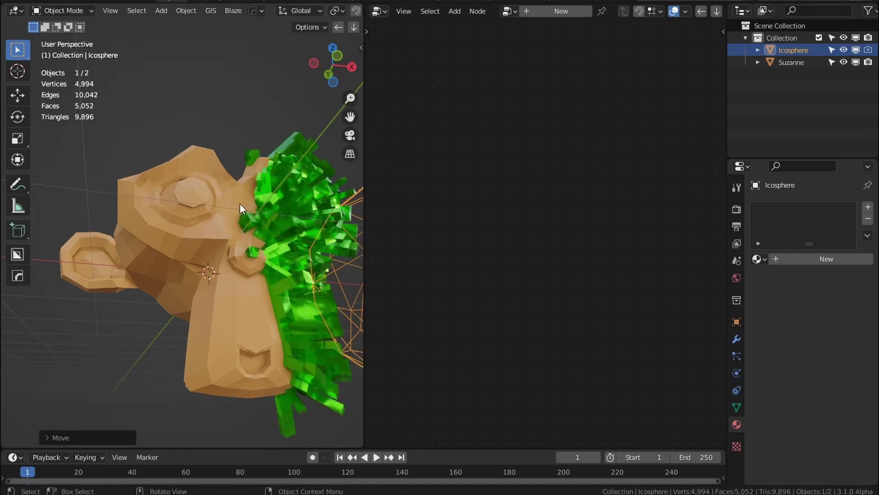
pyautogui.click(240, 203)
# Set the Random Value node's Seed to 4, Min to 0.001 and Max to 0.008.
pyautogui.moveTo(517, 324); pyautogui.dragTo(550, 325)
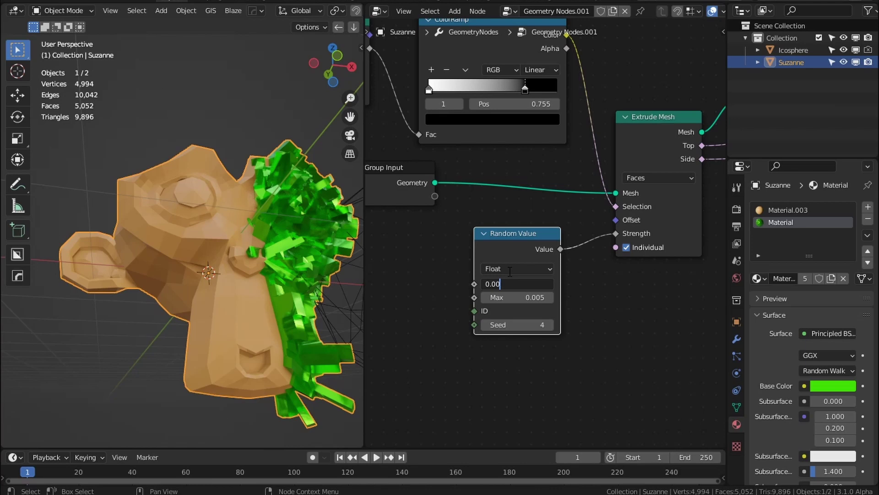
pyautogui.write('1')
pyautogui.press('Return')
pyautogui.moveTo(285, 302); pyautogui.dragTo(526, 298, button='middle')
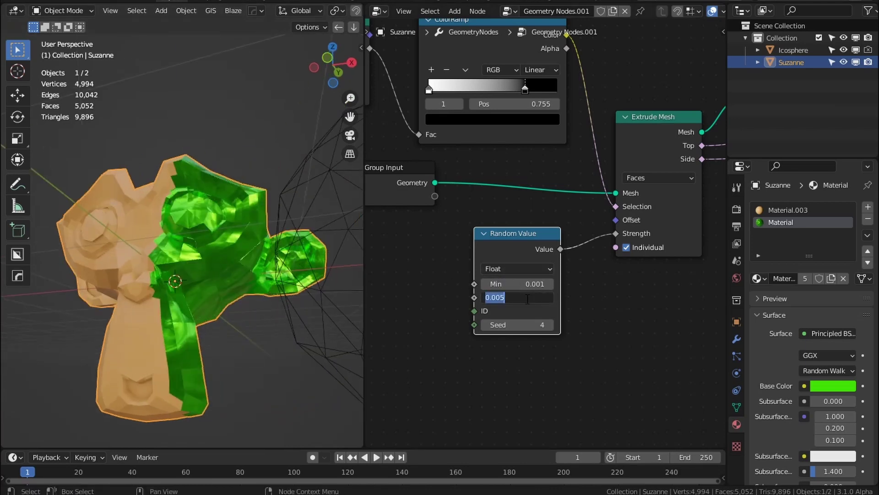
pyautogui.click(523, 296)
pyautogui.write('0.008')
pyautogui.press('Return')
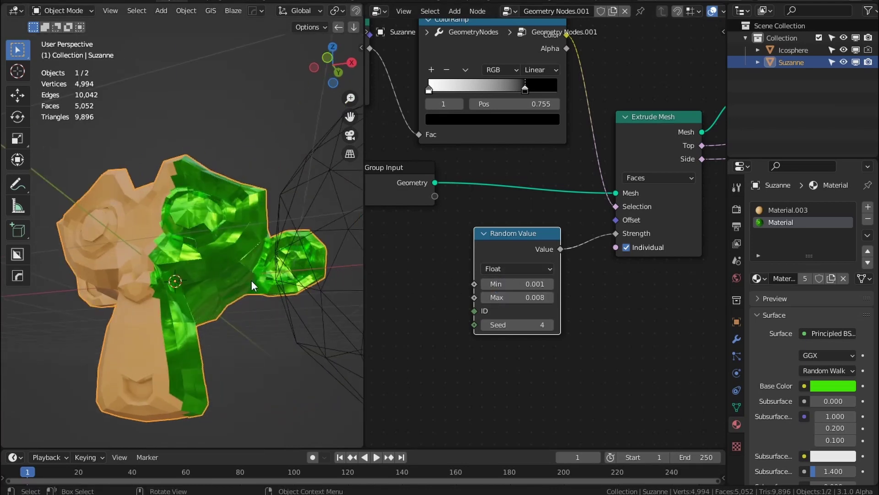
# Move the icosphere closer to the monkey so the extrusion covers more of the face, and reselect the monkey.
pyautogui.scroll(6, 251, 280)
pyautogui.scroll(-4, 256, 284)
pyautogui.moveTo(257, 284); pyautogui.dragTo(262, 246, button='middle')
pyautogui.scroll(-2, 263, 246)
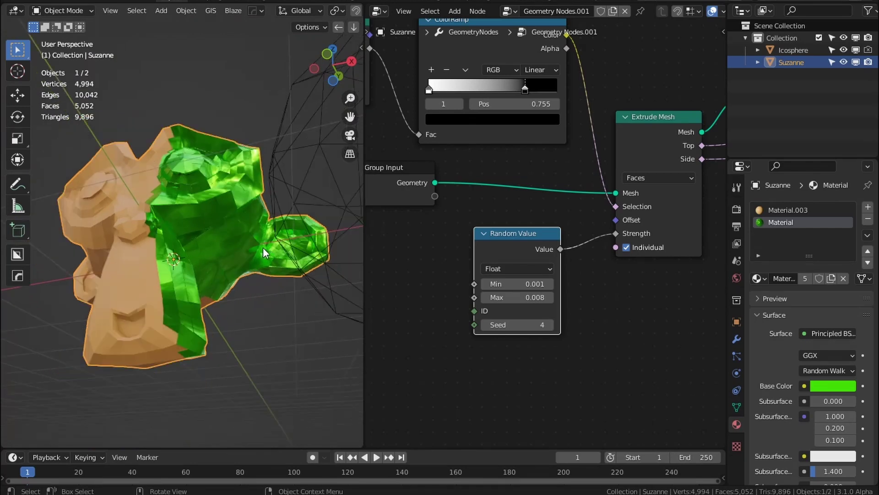
pyautogui.click(324, 291)
pyautogui.press('g')
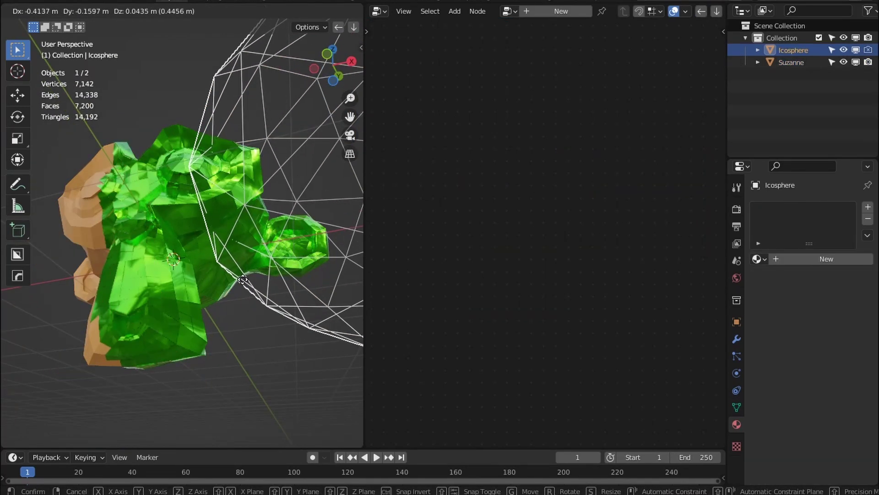
pyautogui.click(259, 277)
pyautogui.click(159, 276)
# Turn on the viewport display of the monkey's Bevel modifier, comparing the mesh with and without it.
pyautogui.click(734, 342)
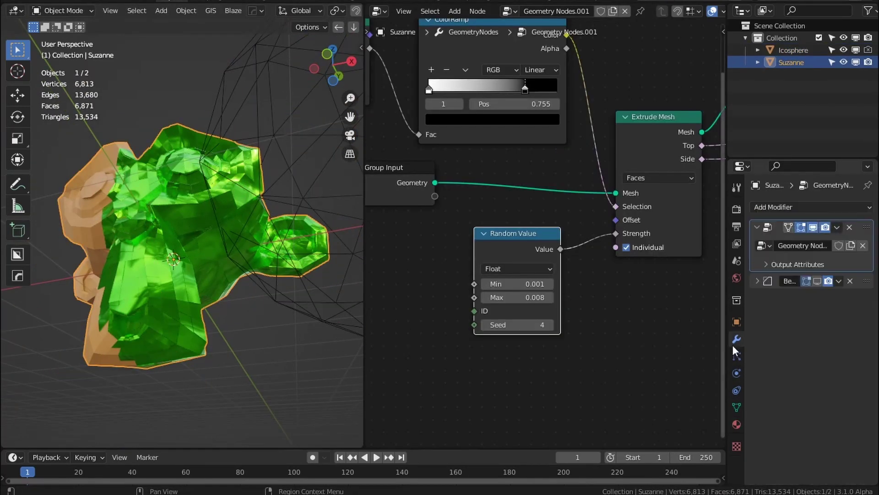
pyautogui.click(817, 281)
pyautogui.scroll(5, 219, 343)
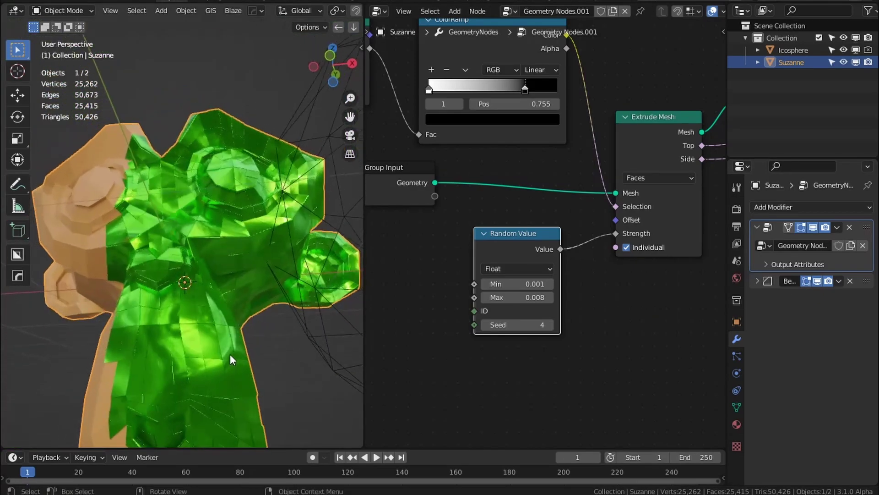
pyautogui.click(817, 280)
pyautogui.click(817, 279)
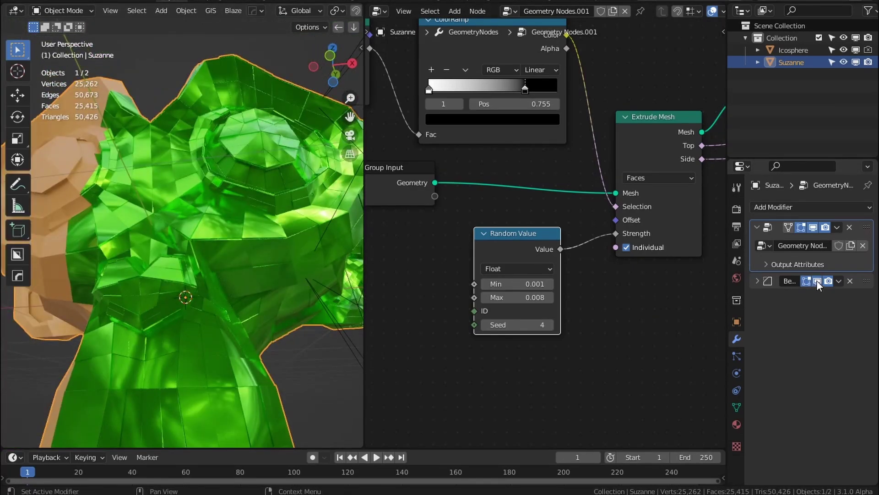
# Examine the bevelled edges of the extruded faces up close in solid and material preview shading.
pyautogui.scroll(3, 227, 307)
pyautogui.moveTo(227, 306); pyautogui.dragTo(240, 318, button='middle')
pyautogui.scroll(-4, 232, 313)
pyautogui.scroll(5, 240, 317)
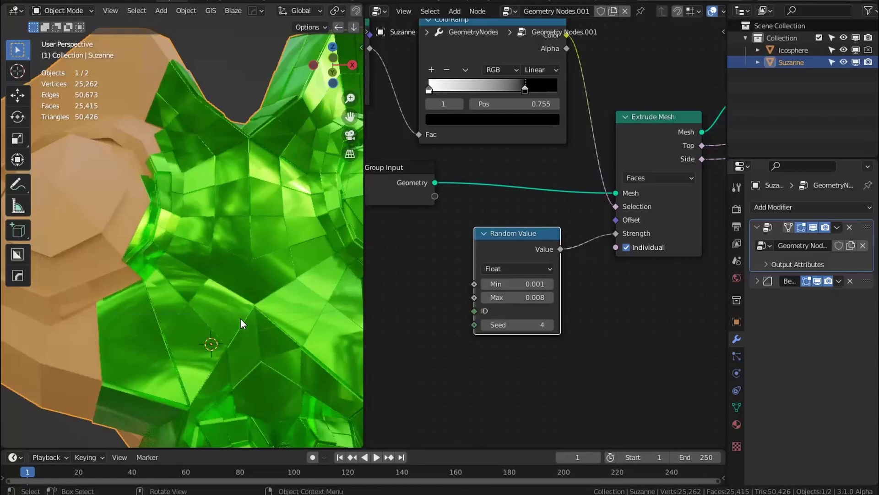
pyautogui.scroll(-8, 177, 309)
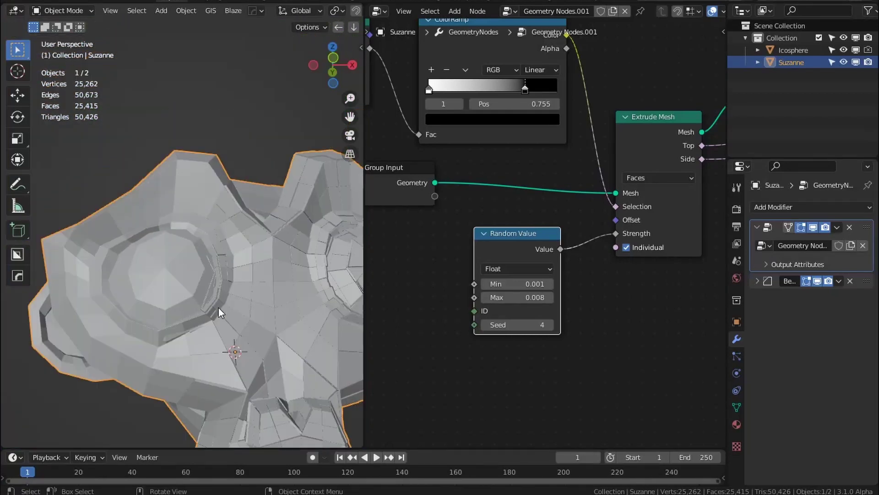
pyautogui.press('z')
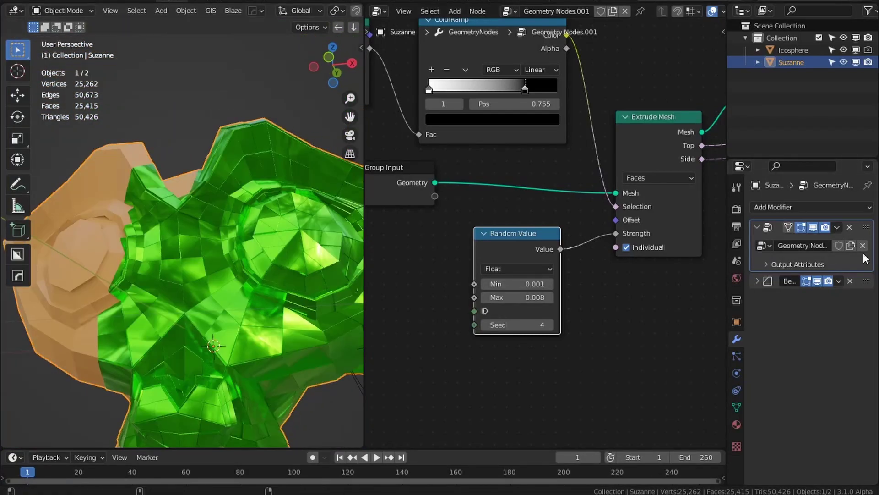
# Set the Bevel modifier's Amount to 0.01 m, and try Vertices mode before returning to Edges.
pyautogui.click(758, 282)
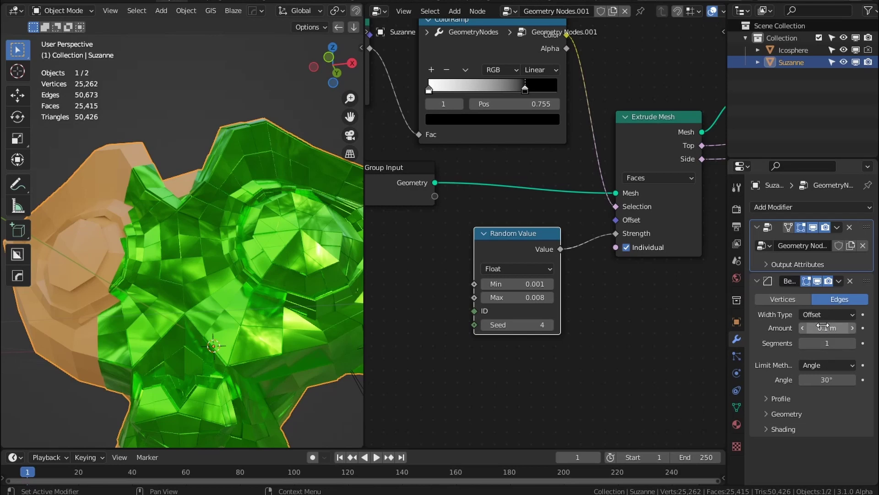
pyautogui.moveTo(827, 328); pyautogui.dragTo(810, 328)
pyautogui.click(803, 299)
pyautogui.click(835, 300)
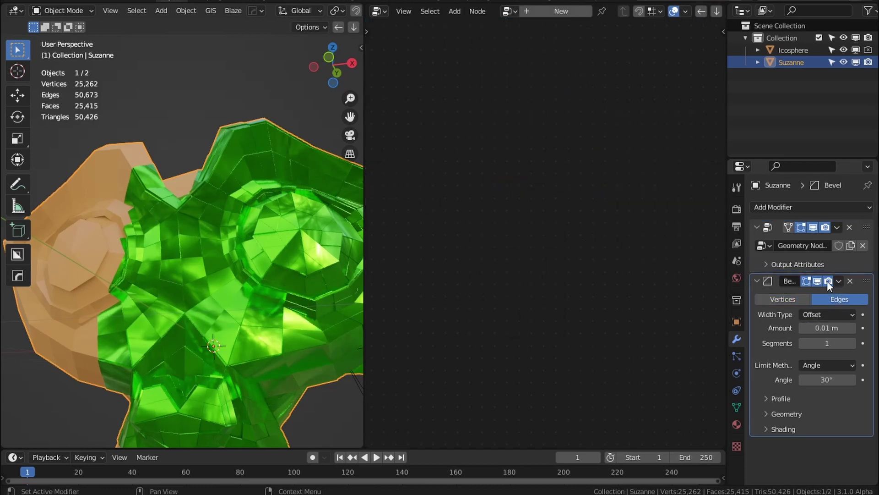
# Try 2 segments on the Bevel modifier, restore 1 segment, and check its Profile settings.
pyautogui.click(853, 344)
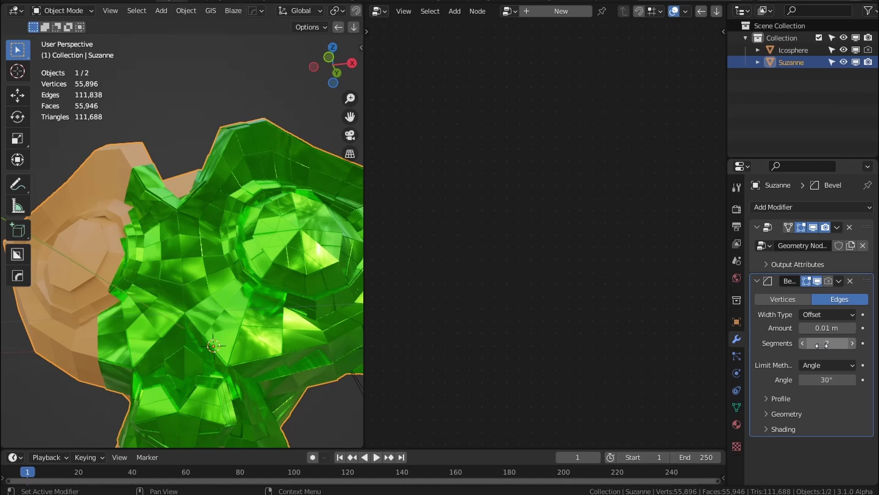
pyautogui.click(805, 344)
pyautogui.click(778, 399)
pyautogui.click(777, 399)
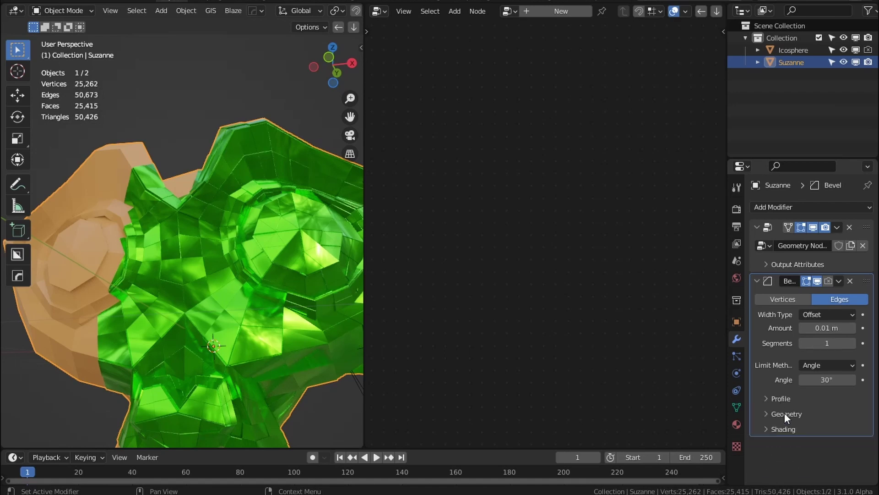
# Turn off Clamp Overlap in the Bevel modifier's Geometry settings and set its Amount to 0.005 m.
pyautogui.click(784, 413)
pyautogui.scroll(-2, 789, 419)
pyautogui.click(803, 443)
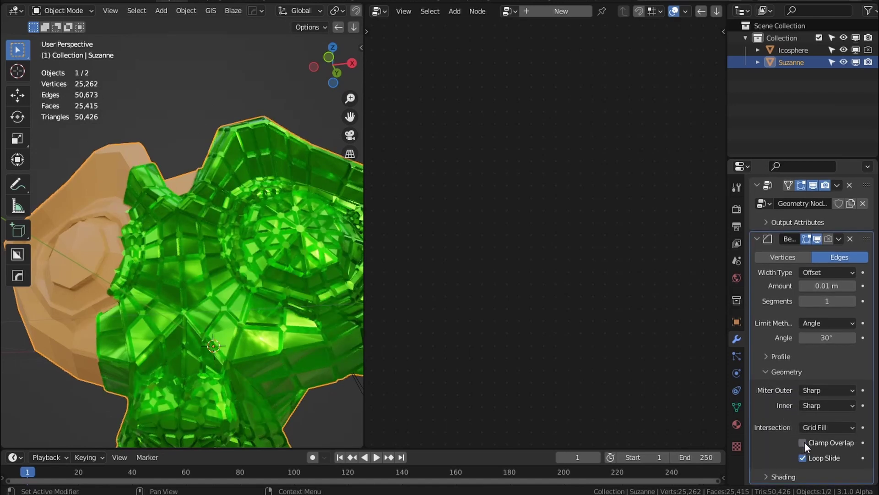
pyautogui.moveTo(827, 285)
pyautogui.mouseDown()
pyautogui.moveTo(847, 285)
pyautogui.moveTo(828, 285)
pyautogui.mouseUp()
pyautogui.scroll(-7, 221, 384)
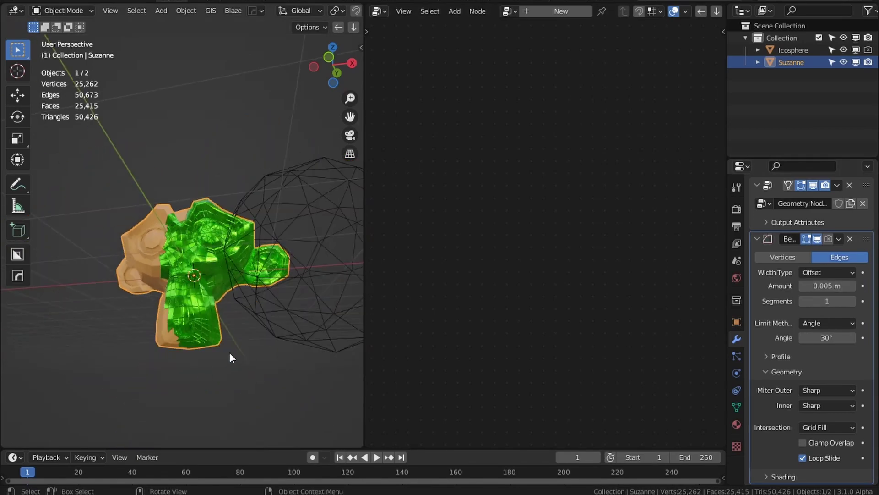
# Move the icosphere closer to the monkey so that it overlaps the ear on the positive X side.
pyautogui.moveTo(230, 352); pyautogui.dragTo(210, 298, button='middle')
pyautogui.click(202, 323)
pyautogui.moveTo(272, 326); pyautogui.dragTo(210, 331, button='middle')
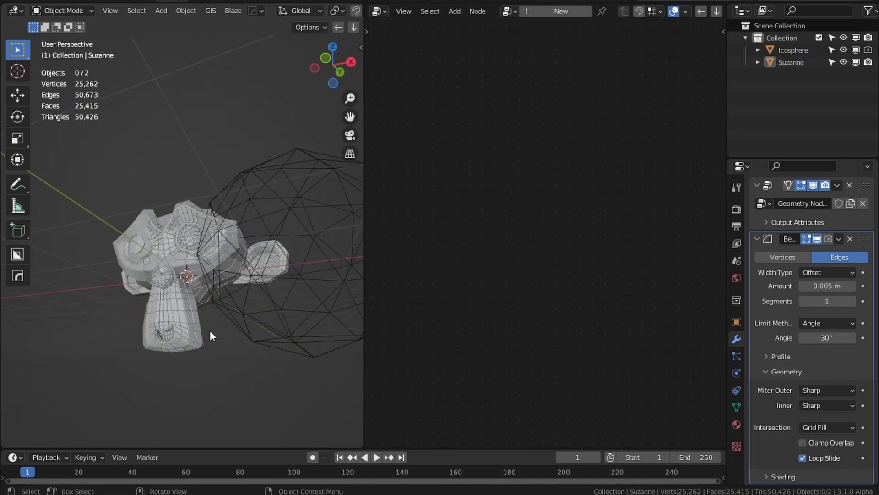
pyautogui.click(311, 287)
pyautogui.press('g')
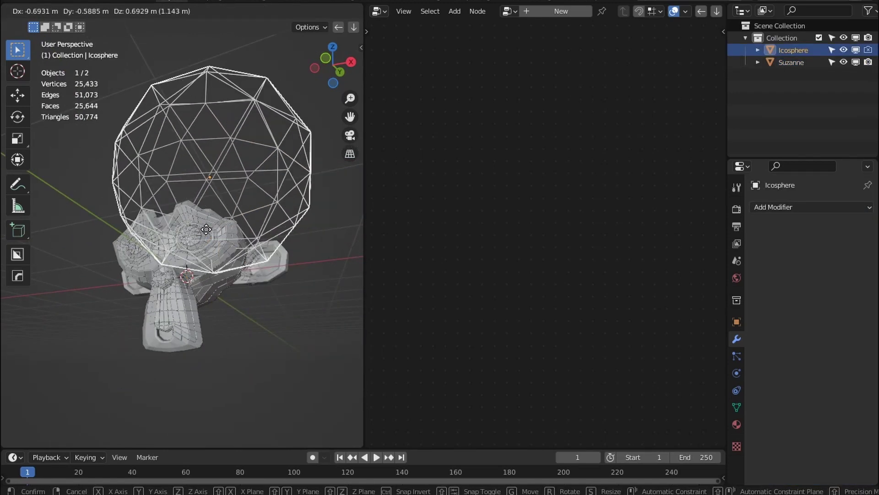
pyautogui.click(264, 324)
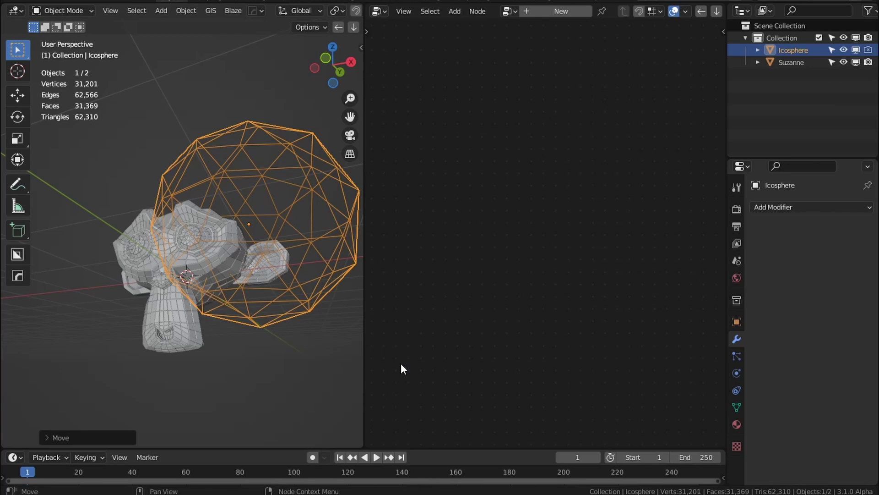
# Turn off the viewport display of the monkey's Bevel modifier and remove that modifier.
pyautogui.click(155, 308)
pyautogui.click(818, 280)
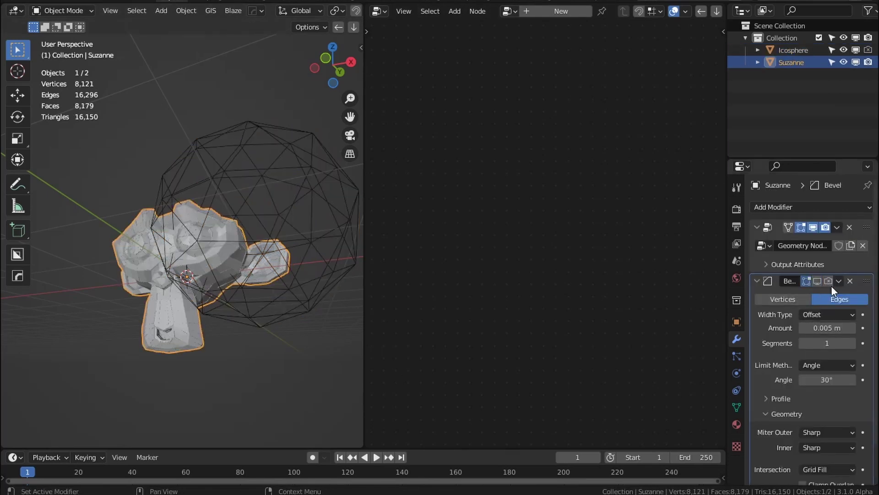
pyautogui.click(851, 280)
# Move the icosphere above the monkey's head and then down over its face.
pyautogui.scroll(4, 192, 323)
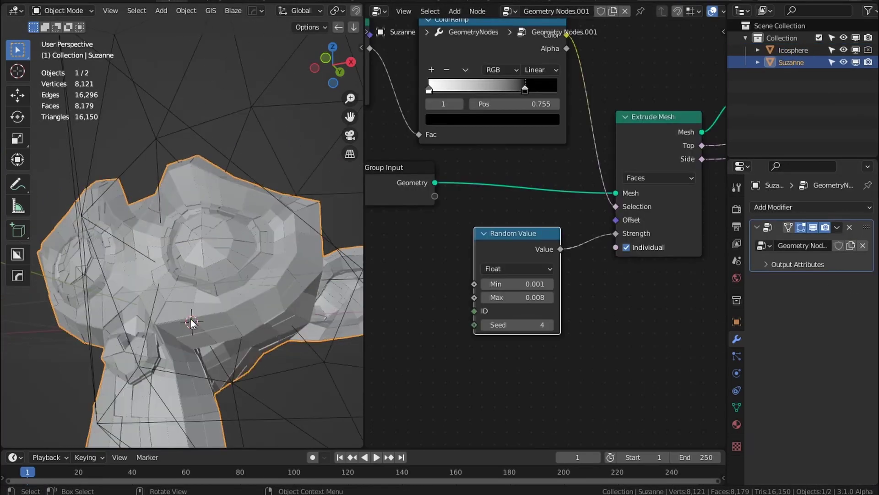
pyautogui.moveTo(252, 309); pyautogui.dragTo(281, 284, button='middle')
pyautogui.scroll(3, 284, 286)
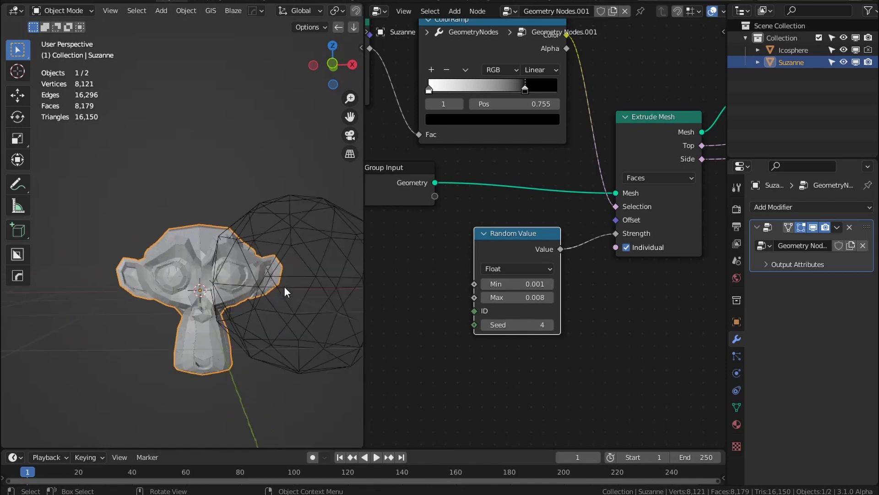
pyautogui.click(312, 298)
pyautogui.press('g')
pyautogui.click(181, 145)
pyautogui.moveTo(180, 145)
pyautogui.mouseDown(button='middle')
pyautogui.moveTo(203, 306)
pyautogui.moveTo(235, 317)
pyautogui.mouseUp(button='middle')
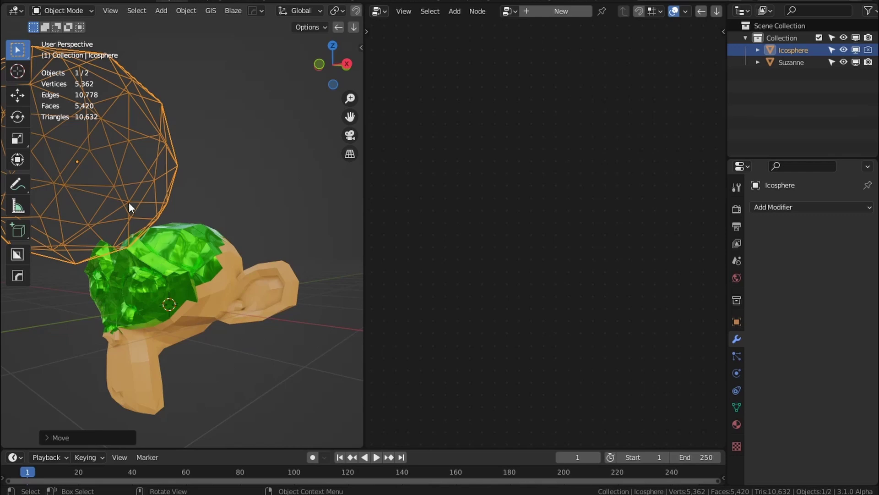
pyautogui.press('g')
pyautogui.click(188, 290)
# Examine the monkey's Extrude Mesh outputs and the Set Material nodes they feed.
pyautogui.click(187, 291)
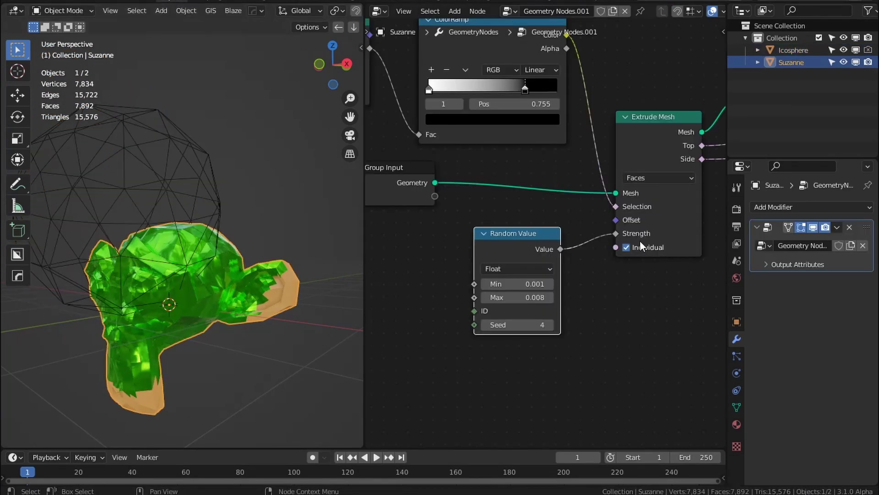
pyautogui.moveTo(640, 243); pyautogui.dragTo(499, 281, button='middle')
pyautogui.scroll(-5, 457, 294)
pyautogui.scroll(6, 527, 239)
pyautogui.moveTo(488, 218); pyautogui.dragTo(471, 226)
pyautogui.scroll(-2, 466, 208)
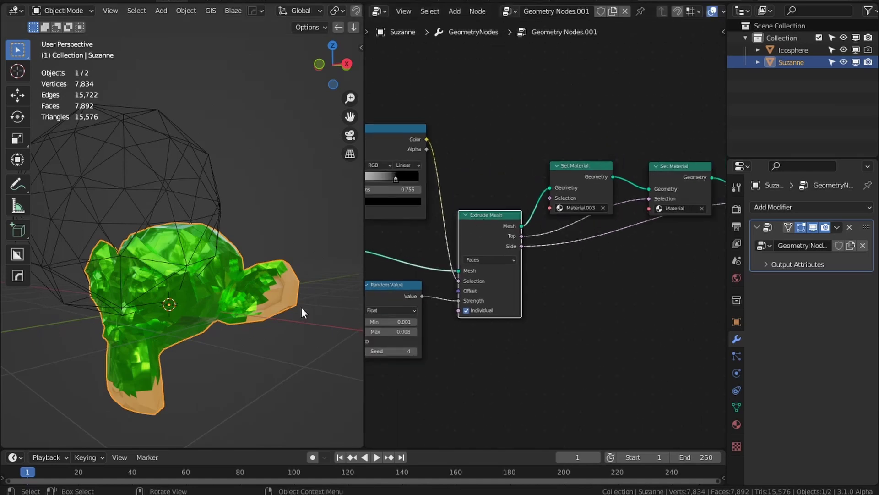
pyautogui.scroll(5, 302, 307)
pyautogui.moveTo(614, 290); pyautogui.dragTo(515, 312, button='middle')
pyautogui.scroll(3, 458, 284)
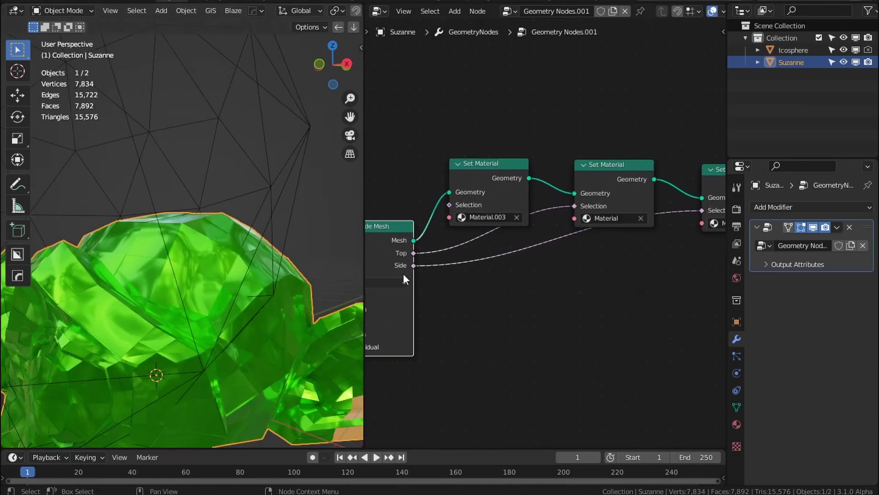
# Duplicate the Extrude Mesh node and connect the original's Mesh and Top outputs to the copy's Mesh and Selection inputs.
pyautogui.moveTo(469, 261); pyautogui.dragTo(519, 250, button='middle')
pyautogui.scroll(-5, 519, 250)
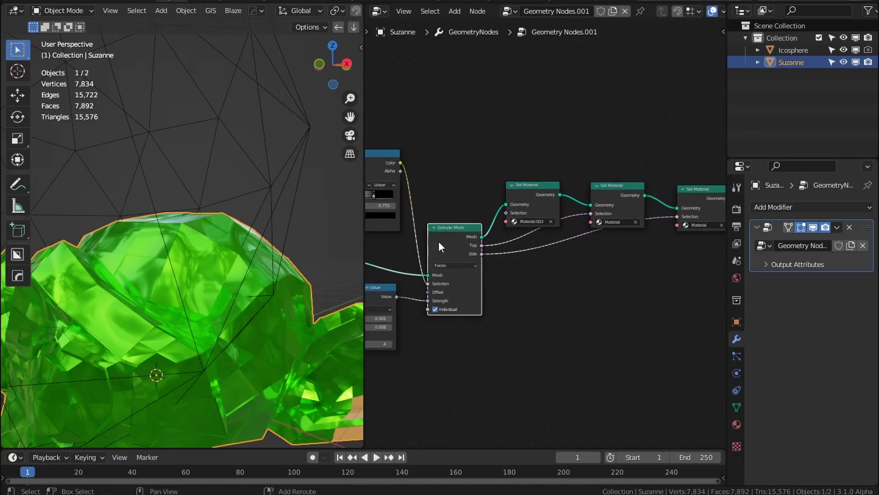
pyautogui.hotkey('shift', 'd')
pyautogui.click(531, 295)
pyautogui.moveTo(479, 239); pyautogui.dragTo(522, 327)
pyautogui.scroll(2, 515, 375)
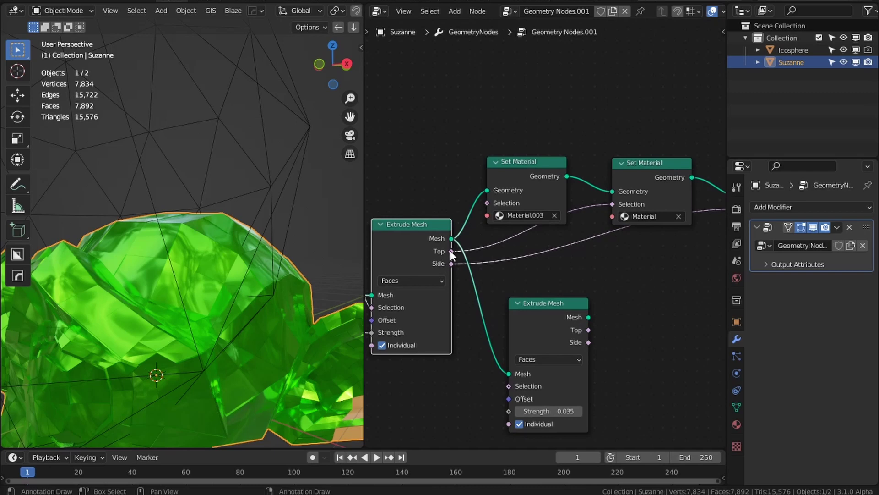
pyautogui.moveTo(451, 252); pyautogui.dragTo(510, 385)
# Connect the second Extrude Mesh node's Mesh output to the Group Output and set its Strength to 0.135.
pyautogui.scroll(-3, 513, 376)
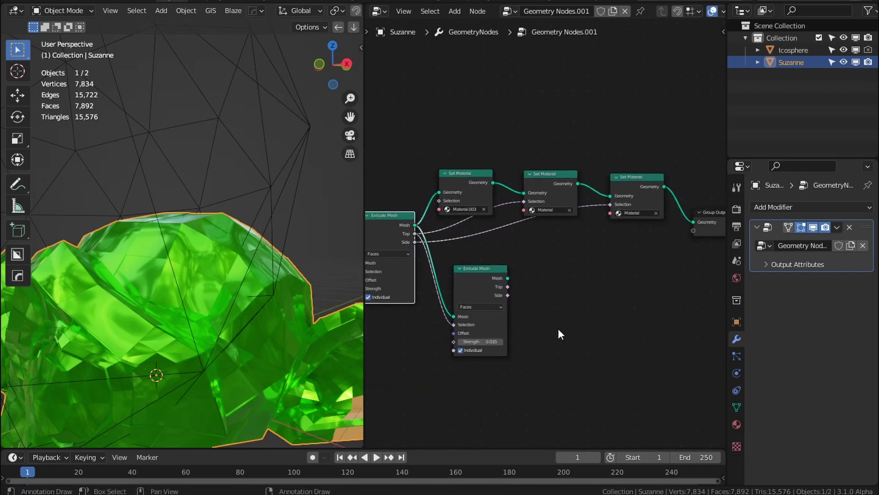
pyautogui.moveTo(558, 328); pyautogui.dragTo(460, 320, button='middle')
pyautogui.moveTo(421, 302); pyautogui.dragTo(626, 245)
pyautogui.scroll(-4, 266, 346)
pyautogui.moveTo(263, 344); pyautogui.dragTo(305, 322, button='middle')
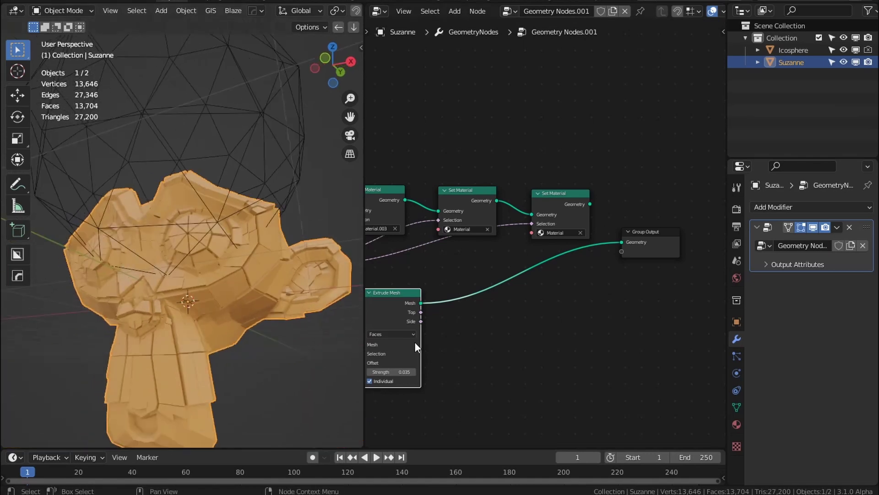
pyautogui.moveTo(403, 372); pyautogui.dragTo(419, 371)
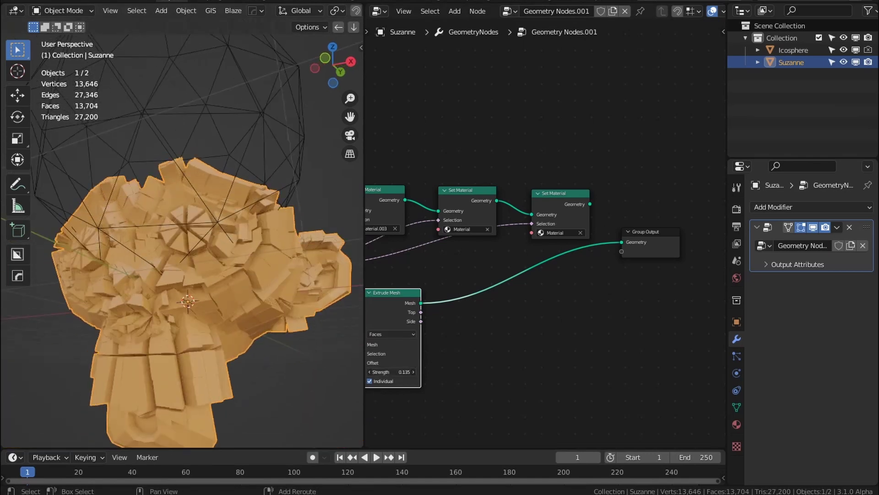
# Connect the first Extrude Mesh node's Side output to the second one's Selection and inspect the extruded sides.
pyautogui.moveTo(434, 352); pyautogui.dragTo(614, 341, button='middle')
pyautogui.scroll(4, 566, 302)
pyautogui.moveTo(479, 238); pyautogui.dragTo(532, 355)
pyautogui.moveTo(276, 340); pyautogui.dragTo(320, 325, button='middle')
pyautogui.scroll(5, 274, 315)
pyautogui.scroll(-3, 274, 314)
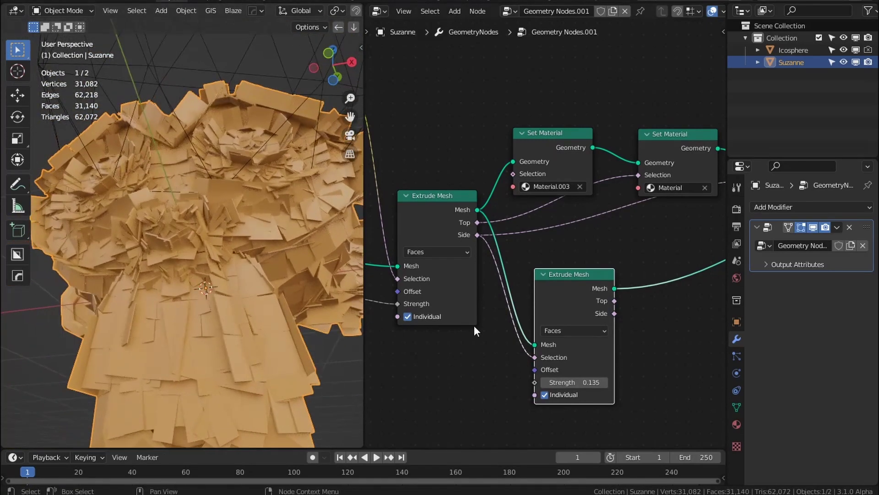
# Move the icosphere around the monkey, place it beside the chin on the positive X side, and reselect the monkey.
pyautogui.scroll(-2, 617, 295)
pyautogui.scroll(-5, 262, 239)
pyautogui.click(224, 158)
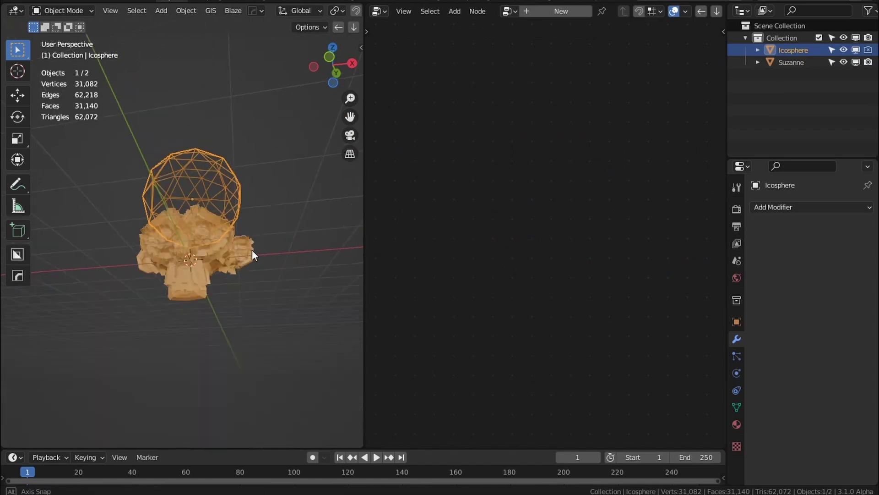
pyautogui.scroll(3, 252, 252)
pyautogui.press('g')
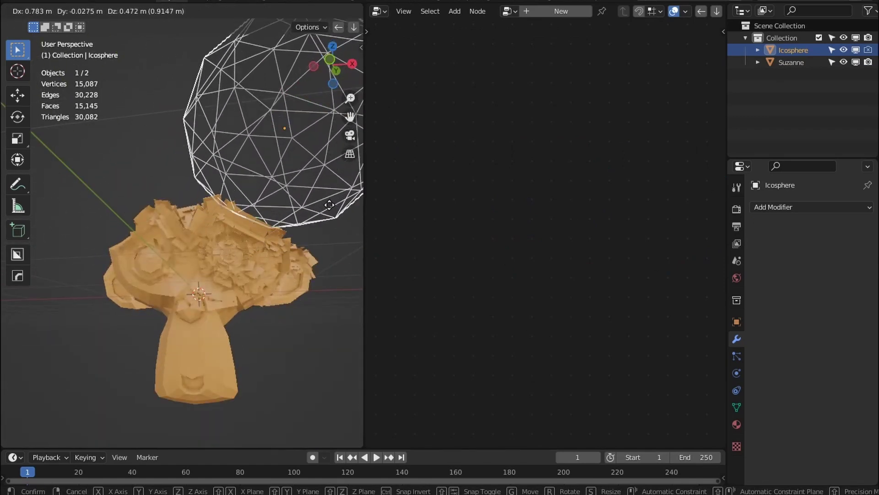
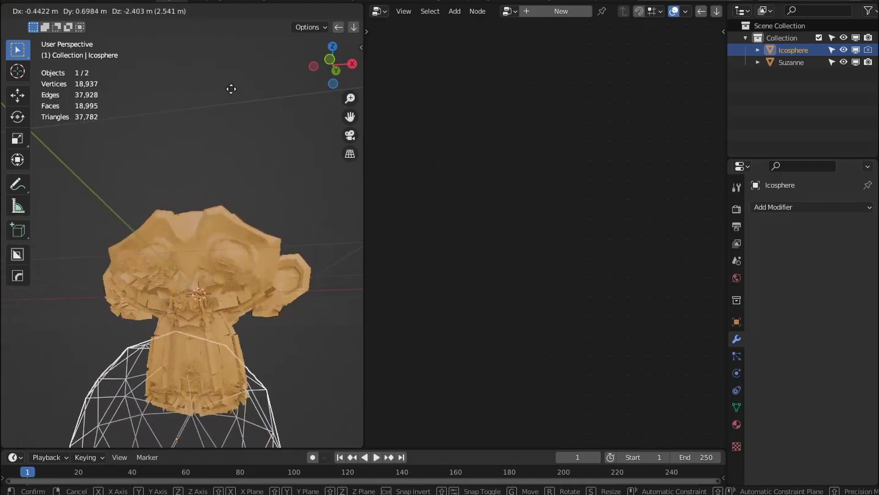
pyautogui.click(356, 402)
pyautogui.click(163, 297)
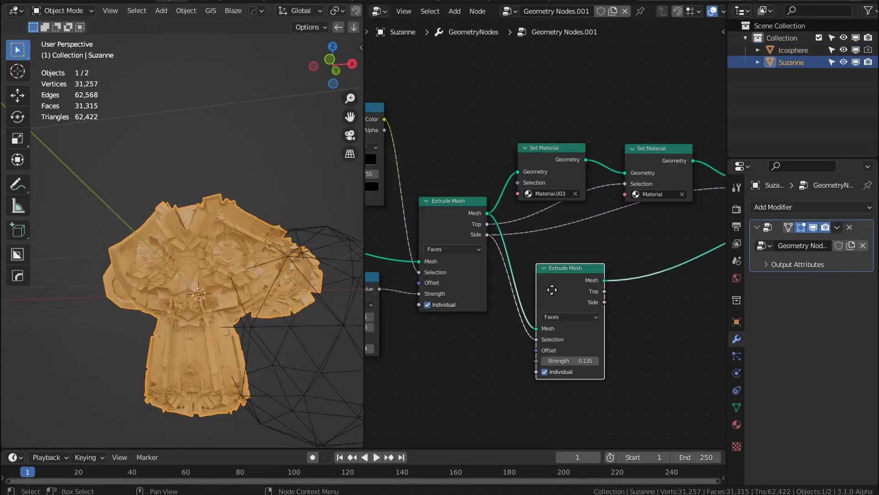
# Route the second Extrude Mesh node's Mesh output through the three Set Material nodes into the Group Output.
pyautogui.moveTo(552, 289); pyautogui.dragTo(426, 301, button='middle')
pyautogui.moveTo(426, 175); pyautogui.dragTo(403, 189)
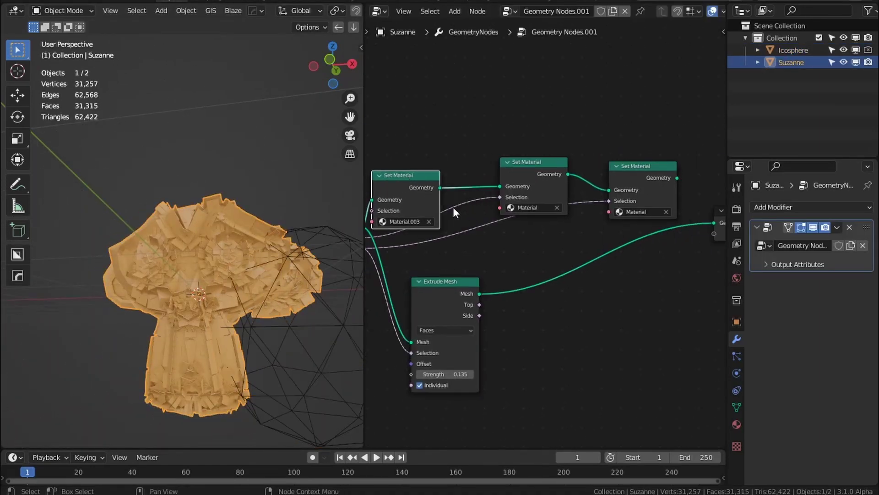
pyautogui.moveTo(424, 247); pyautogui.dragTo(499, 260, button='middle')
pyautogui.moveTo(463, 192); pyautogui.dragTo(471, 193)
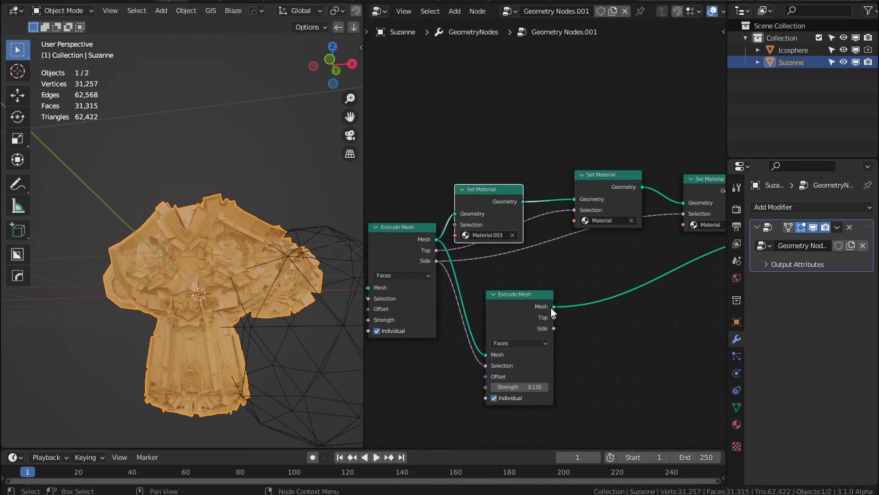
pyautogui.moveTo(553, 306); pyautogui.dragTo(456, 213)
pyautogui.moveTo(552, 313); pyautogui.dragTo(408, 306, button='middle')
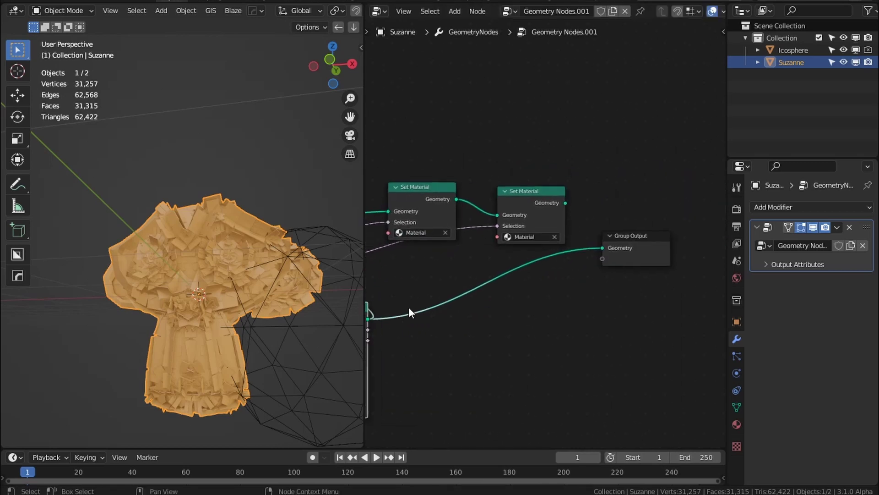
pyautogui.keyDown('ctrl'); pyautogui.moveTo(554, 276); pyautogui.dragTo(556, 278, button='right'); pyautogui.keyUp('ctrl')
pyautogui.moveTo(566, 203); pyautogui.dragTo(602, 248)
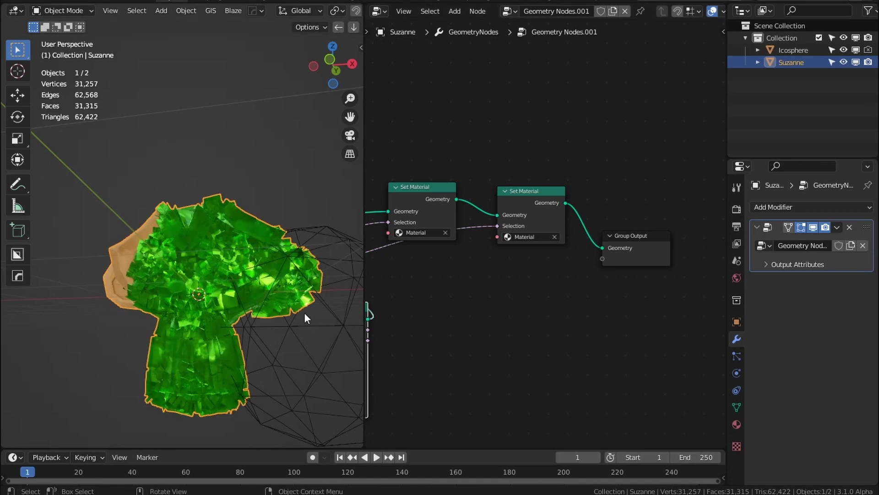
# Move the icosphere across to the negative X side of the green monkey.
pyautogui.scroll(4, 262, 329)
pyautogui.scroll(-4, 262, 329)
pyautogui.click(298, 351)
pyautogui.press('g')
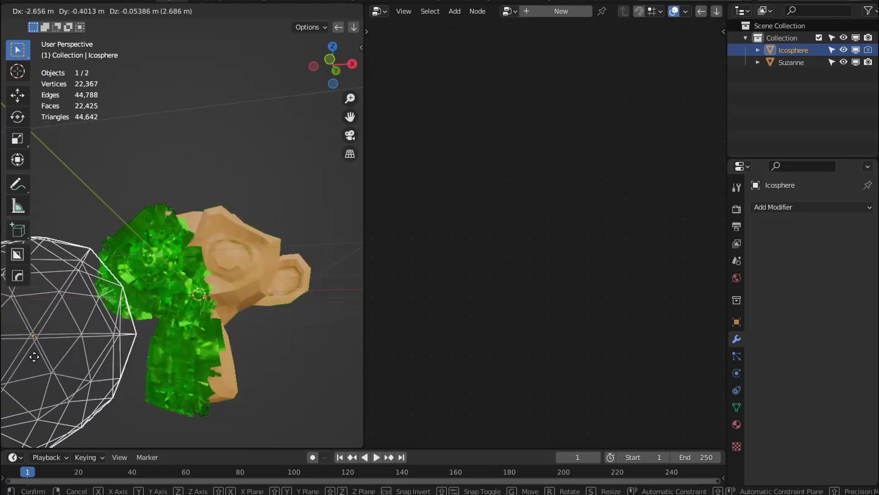
pyautogui.click(77, 248)
# Remove the second Extrude Mesh node, leaving the first one's Mesh output connected to the Set Material chain.
pyautogui.click(194, 338)
pyautogui.moveTo(618, 350); pyautogui.dragTo(712, 343, button='middle')
pyautogui.scroll(2, 551, 379)
pyautogui.moveTo(538, 397)
pyautogui.mouseDown()
pyautogui.moveTo(512, 395)
pyautogui.moveTo(522, 394)
pyautogui.mouseUp()
pyautogui.scroll(6, 219, 331)
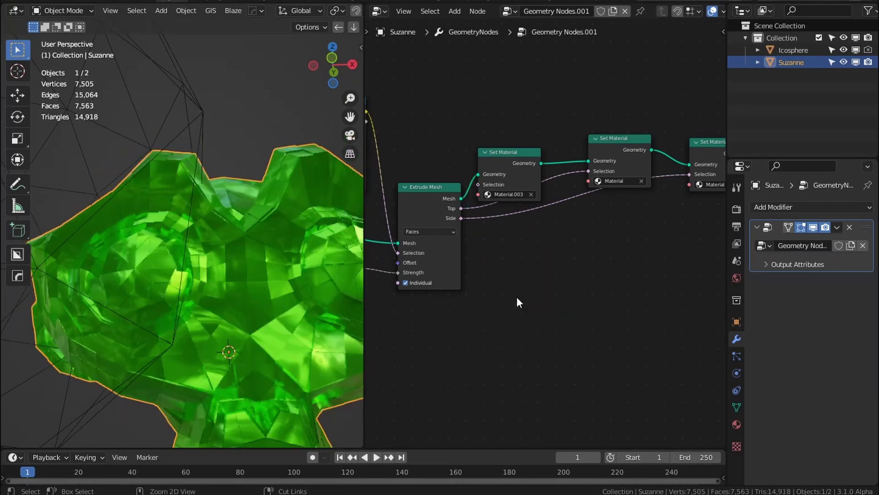
# Move the Random Value node lower and reroute the ColorRamp's Color link from Extrude Mesh's Selection to its Offset.
pyautogui.scroll(3, 526, 287)
pyautogui.scroll(2, 557, 298)
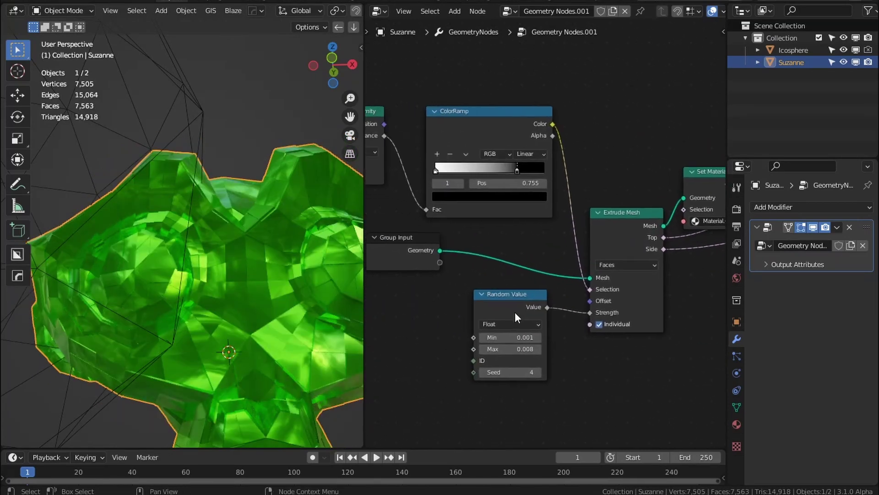
pyautogui.moveTo(514, 312); pyautogui.dragTo(512, 353)
pyautogui.moveTo(594, 303); pyautogui.dragTo(592, 302)
# Centre the icosphere over the monkey's head and reselect the monkey.
pyautogui.scroll(-4, 314, 298)
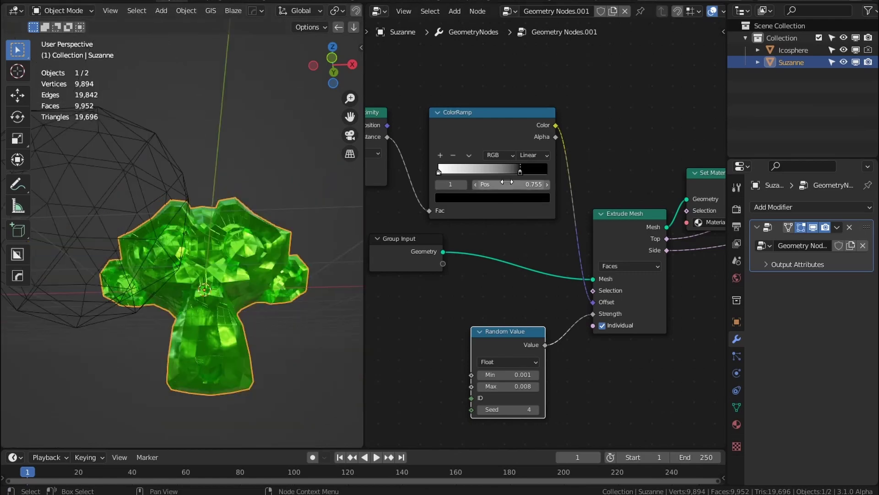
pyautogui.moveTo(106, 215); pyautogui.dragTo(221, 252)
pyautogui.click(230, 370)
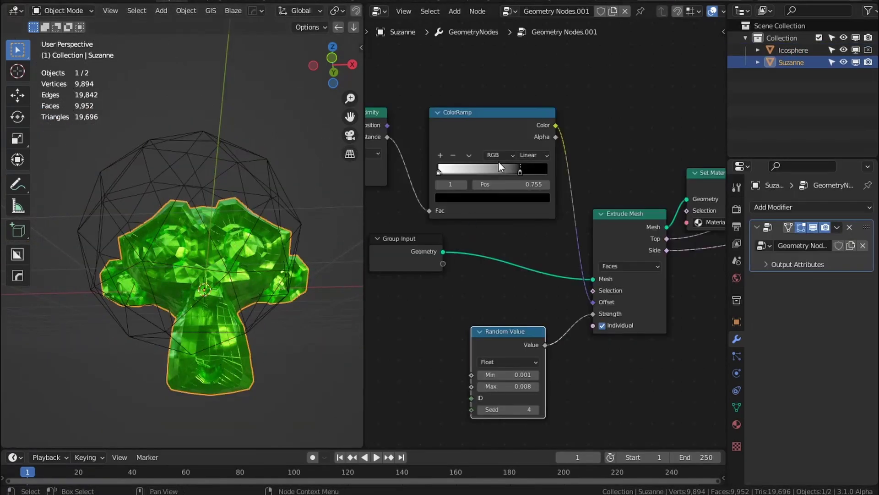
# Set the ColorRamp's black stop position to 0.727 and the Random Value's Max to 2.408.
pyautogui.moveTo(455, 175); pyautogui.dragTo(589, 181)
pyautogui.moveTo(510, 387); pyautogui.dragTo(540, 387)
pyautogui.press('g')
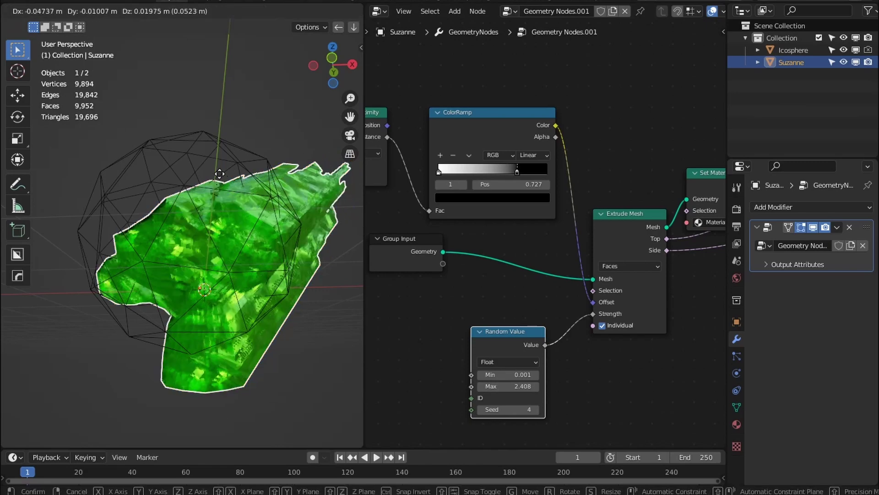
pyautogui.click(202, 180)
# Reposition the icosphere around the monkey's head to vary the offset extrusion, ending near its upper negative X side.
pyautogui.click(200, 164)
pyautogui.press('g')
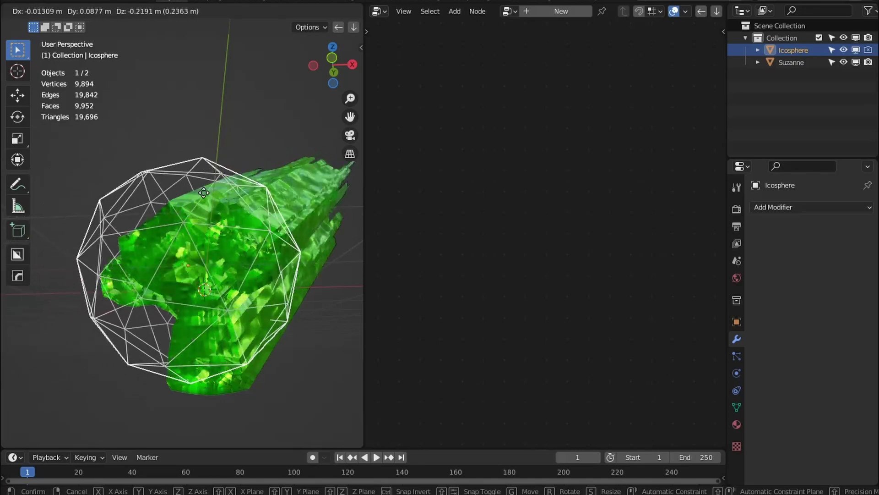
pyautogui.click(248, 194)
pyautogui.moveTo(249, 195); pyautogui.dragTo(219, 287, button='middle')
pyautogui.scroll(-5, 219, 287)
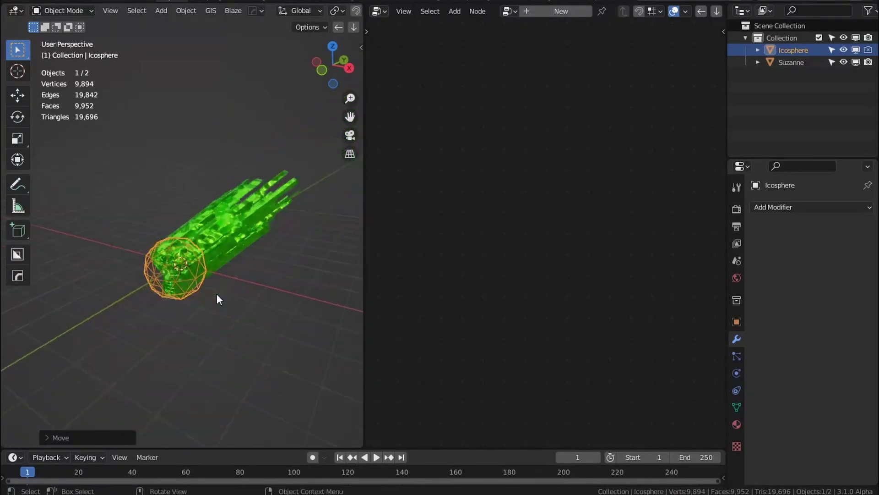
pyautogui.press('g')
pyautogui.click(208, 270)
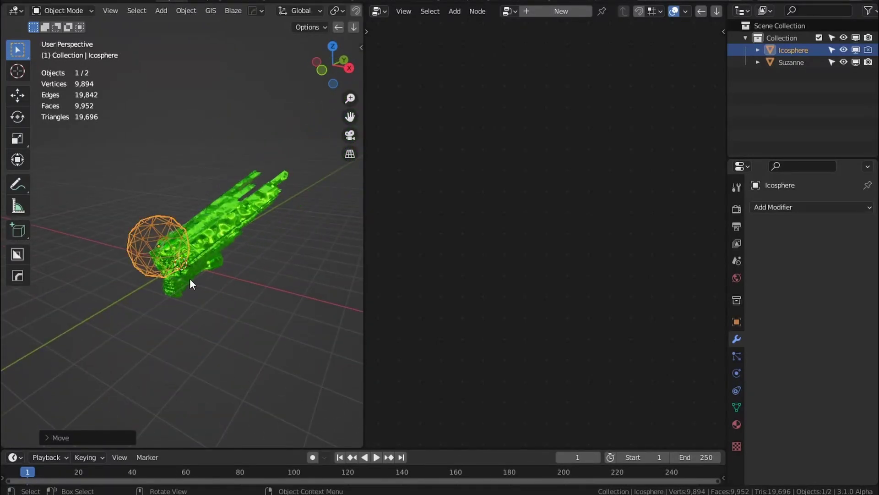
# Lower the ColorRamp's black stop position to 0.018 and shift the icosphere slightly farther out beside the monkey's head.
pyautogui.click(190, 278)
pyautogui.moveTo(510, 167); pyautogui.dragTo(436, 174)
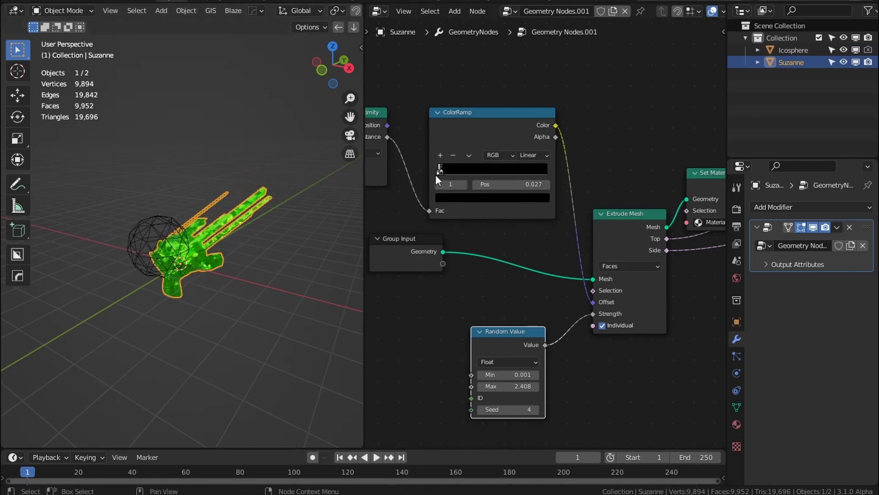
pyautogui.click(125, 253)
pyautogui.press('g')
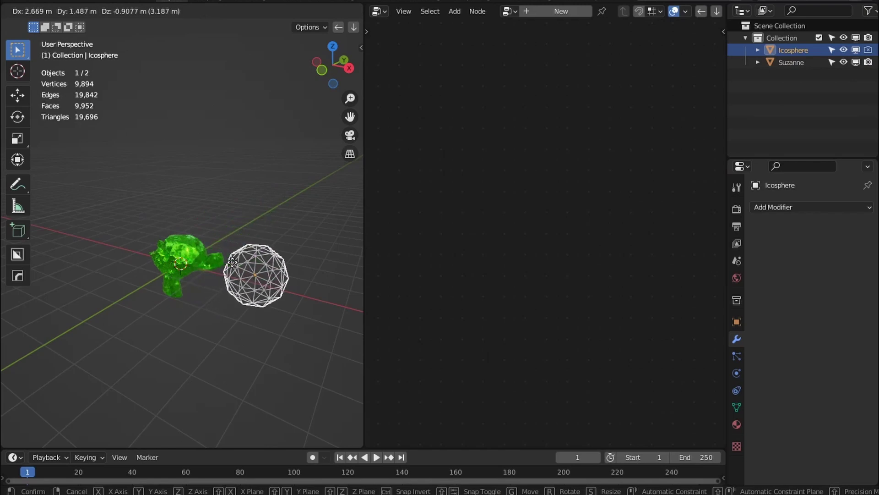
pyautogui.click(127, 235)
pyautogui.click(188, 256)
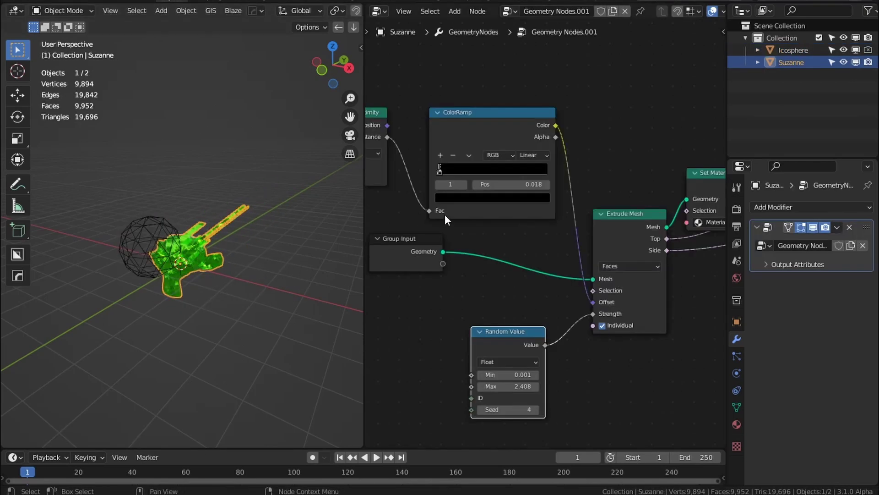
# Reroute the ColorRamp's Color link from Extrude Mesh's Offset to its Selection and set the black stop position to 0.641.
pyautogui.moveTo(441, 168); pyautogui.dragTo(526, 167)
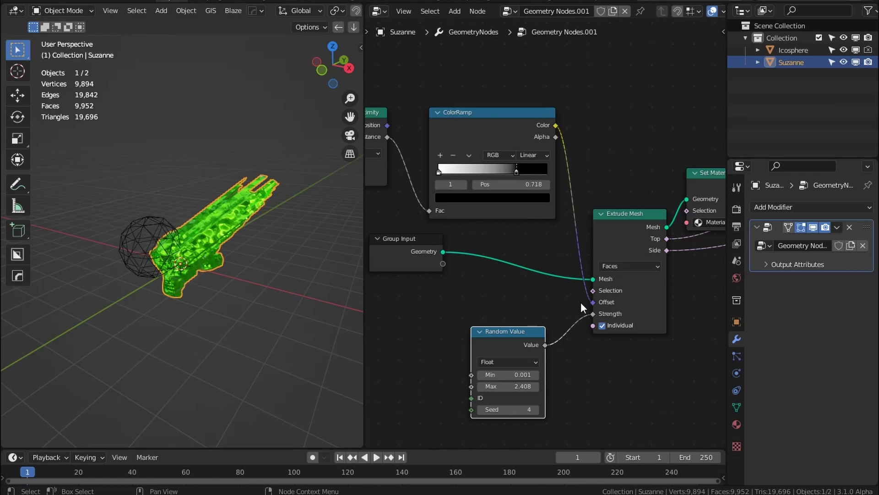
pyautogui.moveTo(598, 300)
pyautogui.mouseDown()
pyautogui.moveTo(584, 301)
pyautogui.moveTo(593, 290)
pyautogui.mouseUp()
pyautogui.moveTo(525, 170); pyautogui.dragTo(507, 175)
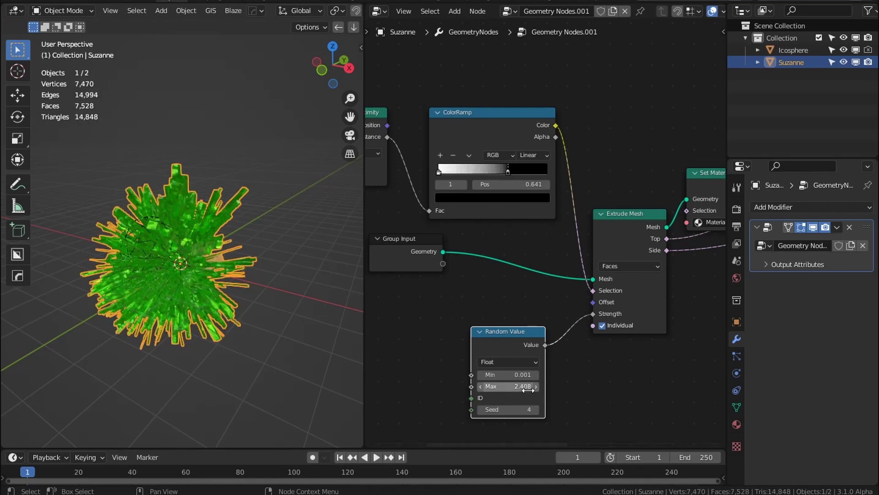
# Set the Random Value's Max to 0.005 and bring the ColorRamp's black stop close to the white stop.
pyautogui.write('0.005')
pyautogui.press('Return')
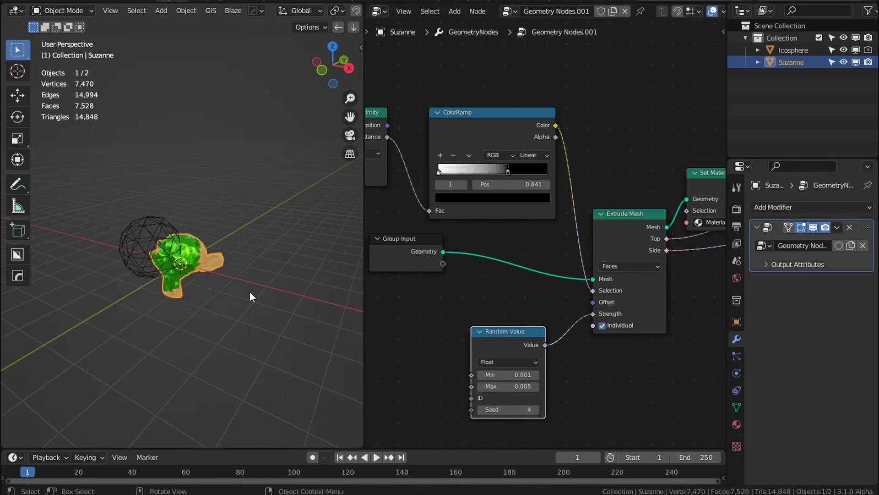
pyautogui.scroll(5, 249, 291)
pyautogui.moveTo(499, 169); pyautogui.dragTo(443, 171)
# Move the icosphere up and toward positive X over the monkey's head and inspect the extruded band across the face.
pyautogui.click(124, 237)
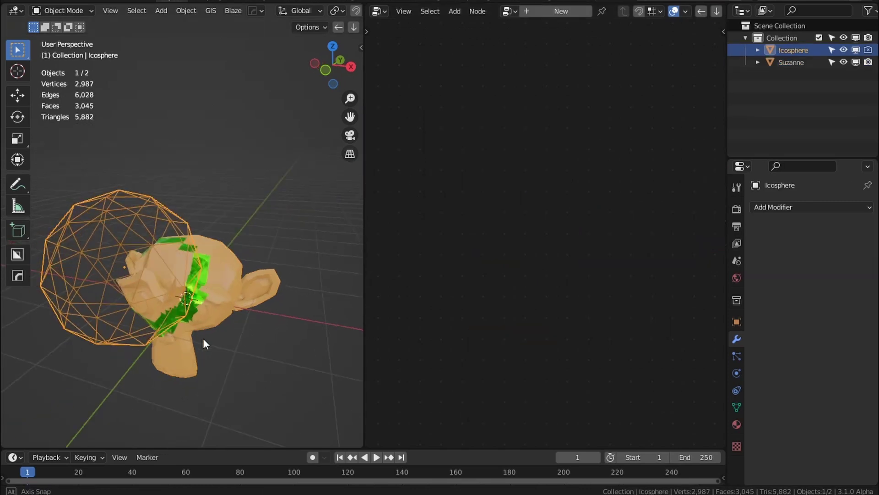
pyautogui.scroll(6, 203, 338)
pyautogui.keyDown('shift'); pyautogui.moveTo(284, 353); pyautogui.dragTo(221, 278, button='middle'); pyautogui.keyUp('shift')
pyautogui.scroll(4, 221, 278)
pyautogui.scroll(-6, 221, 278)
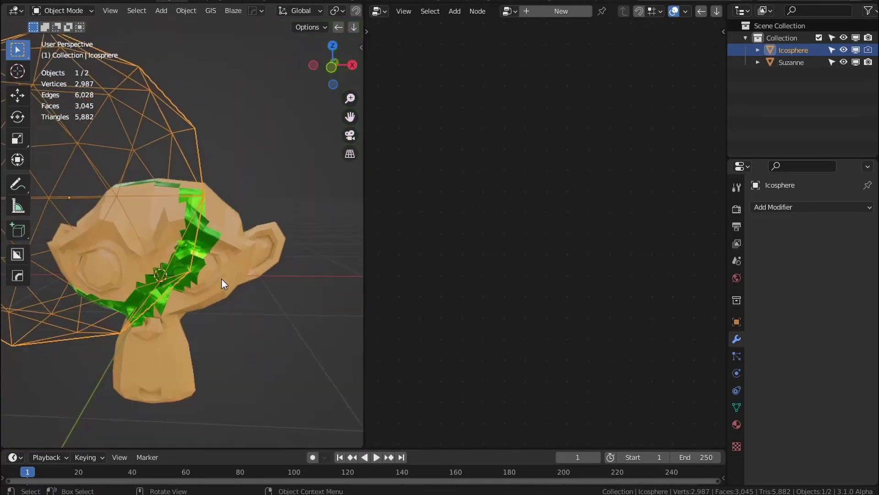
pyautogui.press('g')
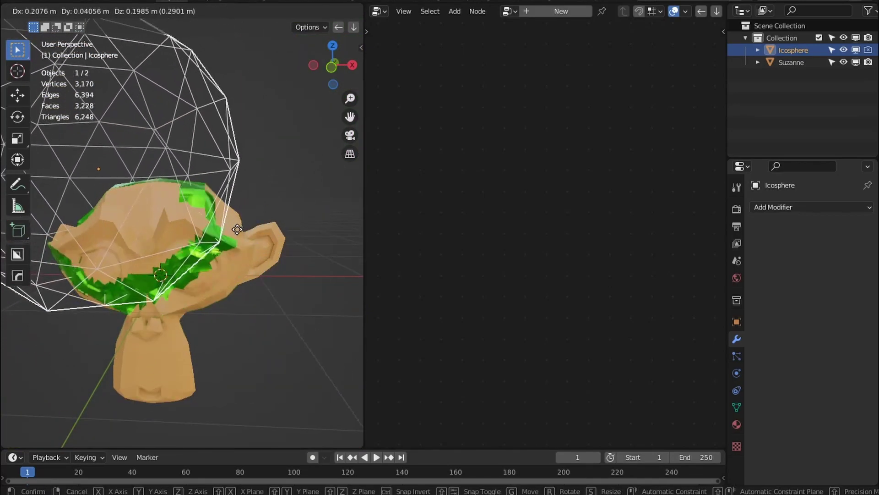
pyautogui.click(231, 243)
pyautogui.scroll(10, 249, 252)
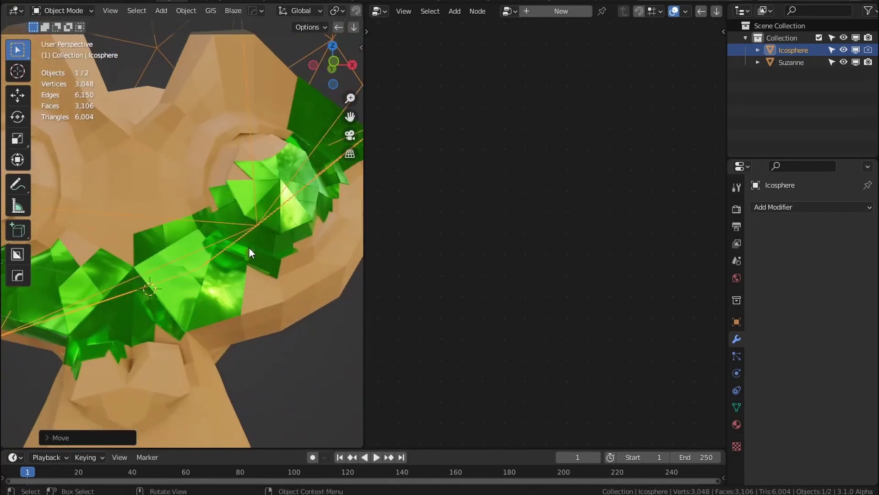
pyautogui.scroll(-8, 218, 288)
pyautogui.scroll(3, 214, 276)
pyautogui.scroll(-3, 221, 247)
# Try to extrude all of the icosphere's faces in place and scale them inward as an inner shell, and undo it.
pyautogui.press('Tab')
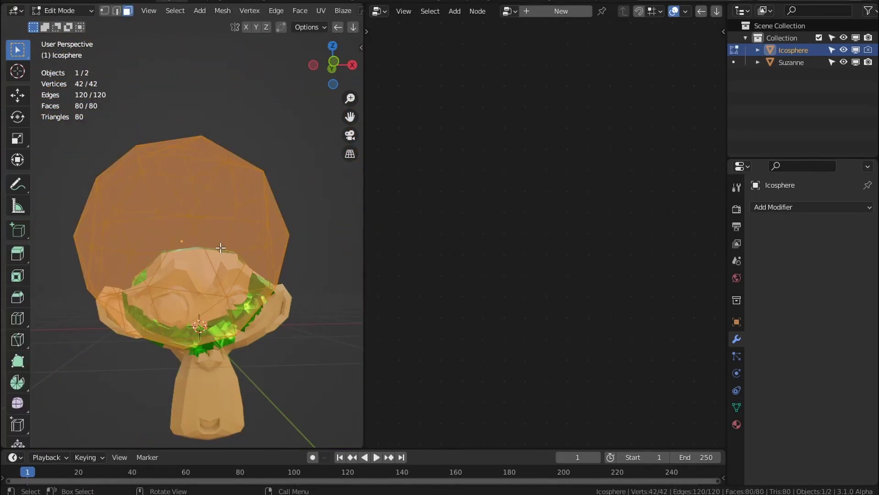
pyautogui.press('e')
pyautogui.rightClick(238, 263)
pyautogui.press('s')
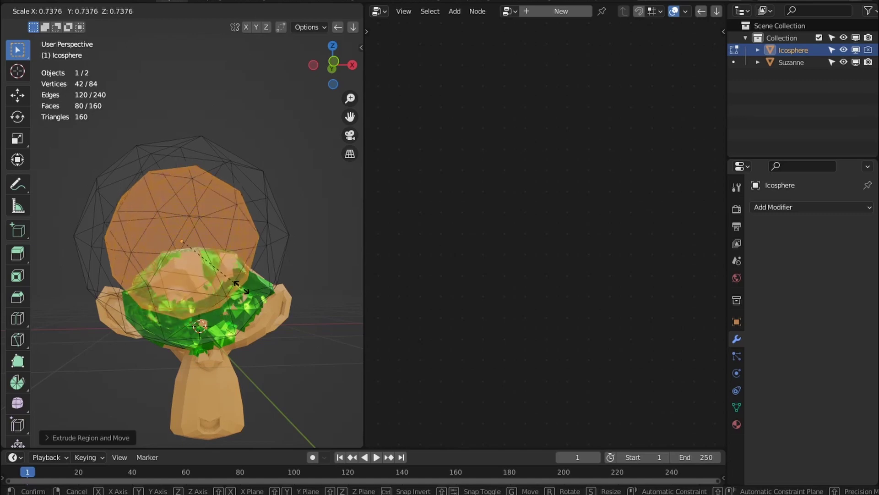
pyautogui.click(226, 292)
pyautogui.hotkey('ctrl', 'z')
pyautogui.hotkey('ctrl', 'z')
pyautogui.press('Tab')
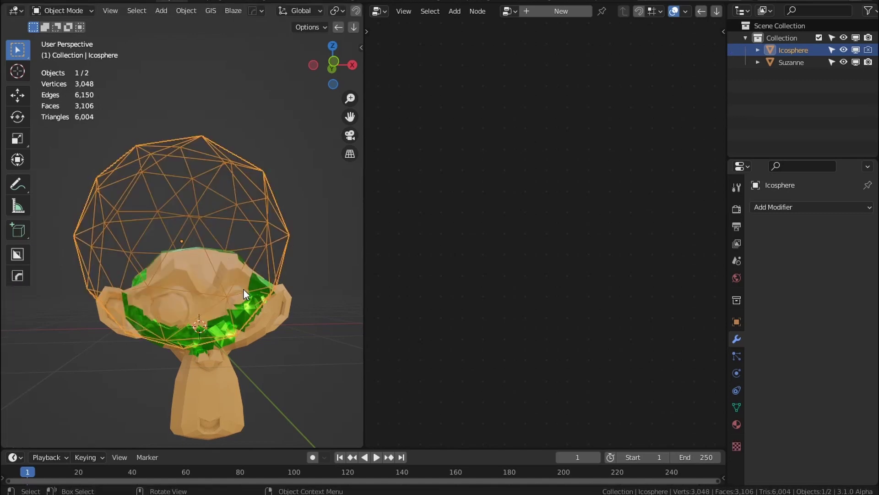
# Try a Solidify modifier with 0.49 m thickness on the icosphere and remove it.
pyautogui.click(786, 212)
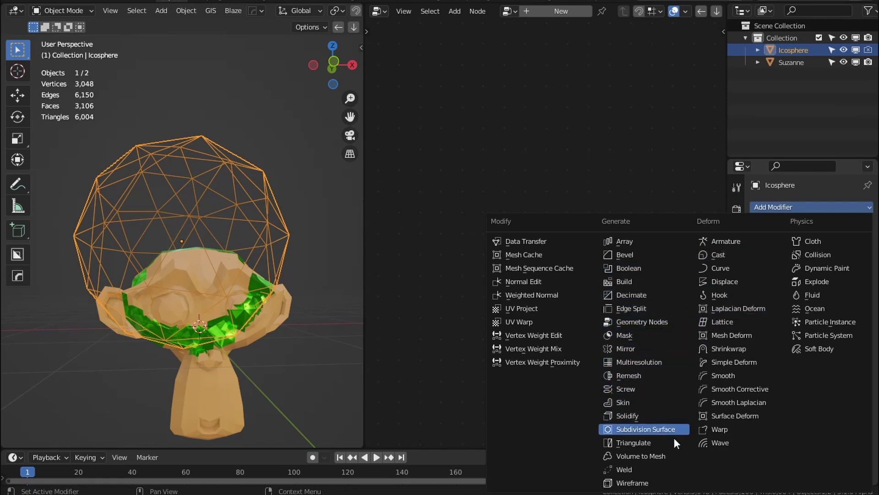
pyautogui.click(654, 416)
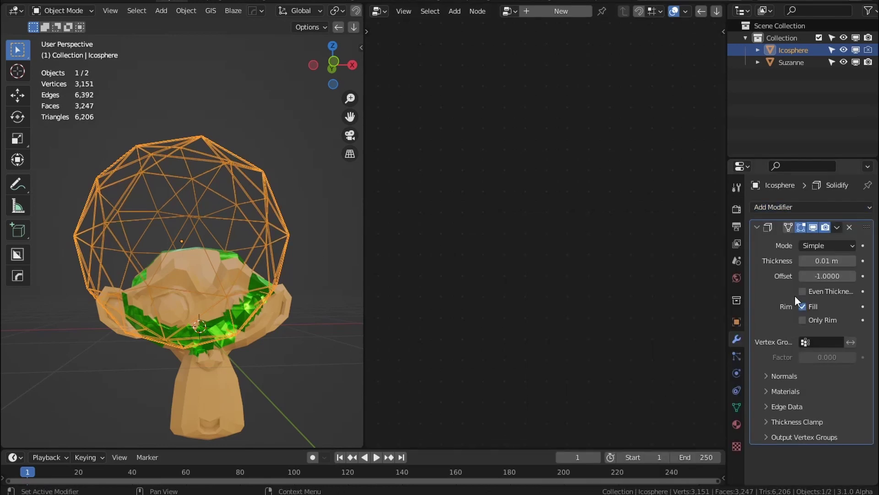
pyautogui.moveTo(827, 260); pyautogui.dragTo(837, 261)
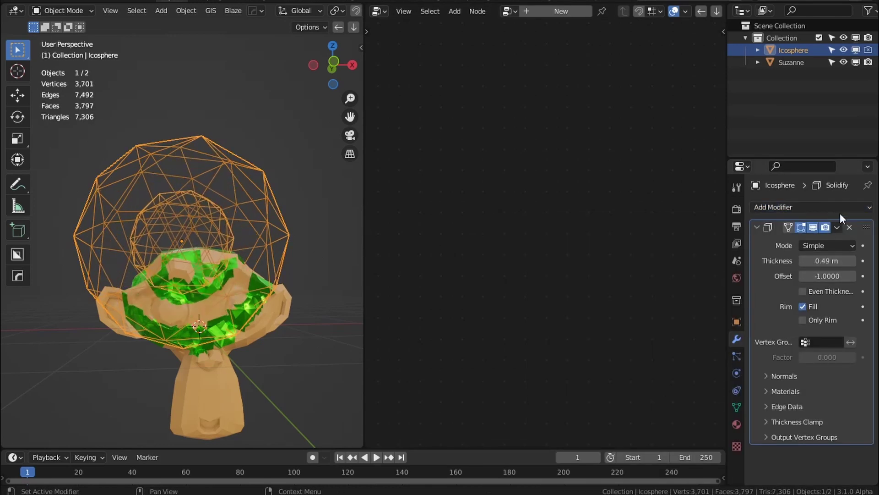
pyautogui.click(850, 228)
# Widen the ColorRamp's gradient to a black stop position of 0.955 and lower the icosphere around the monkey's head.
pyautogui.moveTo(272, 309); pyautogui.dragTo(248, 324, button='middle')
pyautogui.click(248, 323)
pyautogui.moveTo(451, 172); pyautogui.dragTo(537, 161)
pyautogui.click(163, 254)
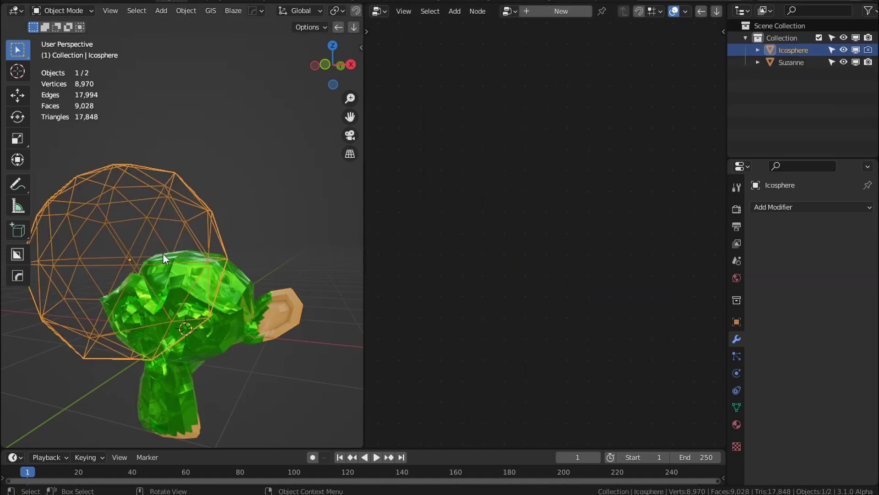
pyautogui.press('g')
pyautogui.click(216, 326)
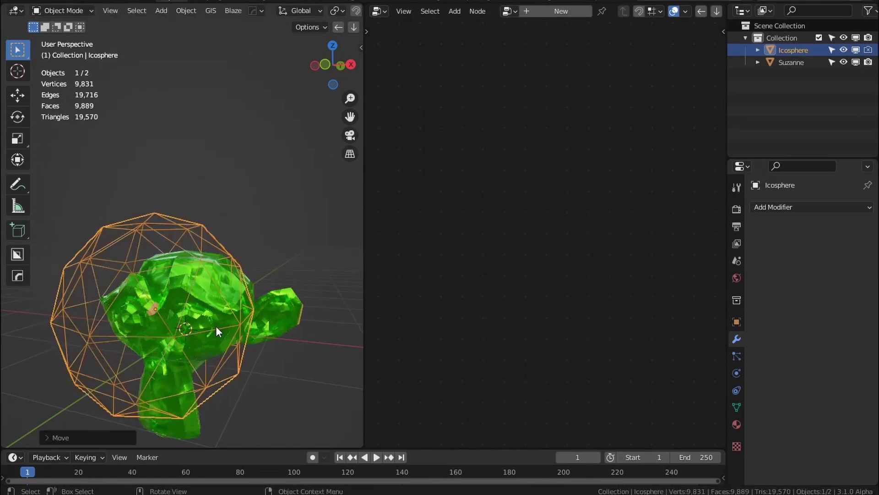
pyautogui.click(269, 308)
pyautogui.moveTo(534, 170); pyautogui.dragTo(545, 171)
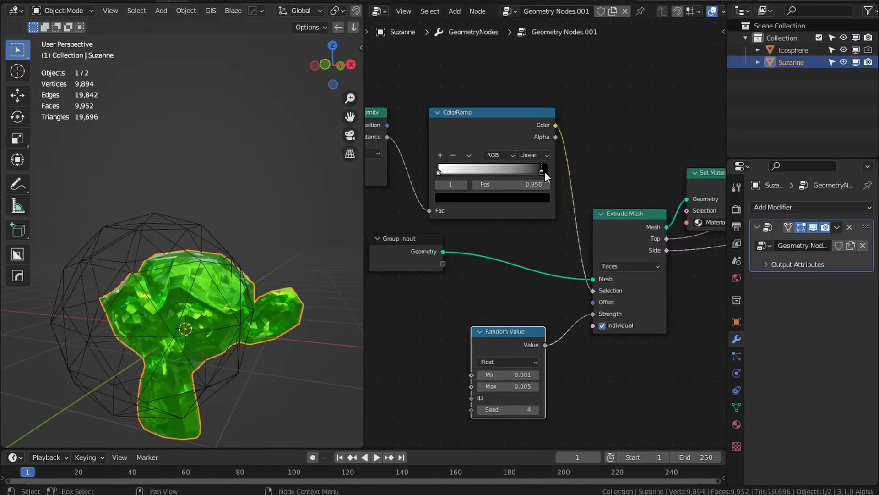
# Raise the icosphere over the top of the monkey's head and reselect the monkey to show its node tree.
pyautogui.click(211, 247)
pyautogui.press('g')
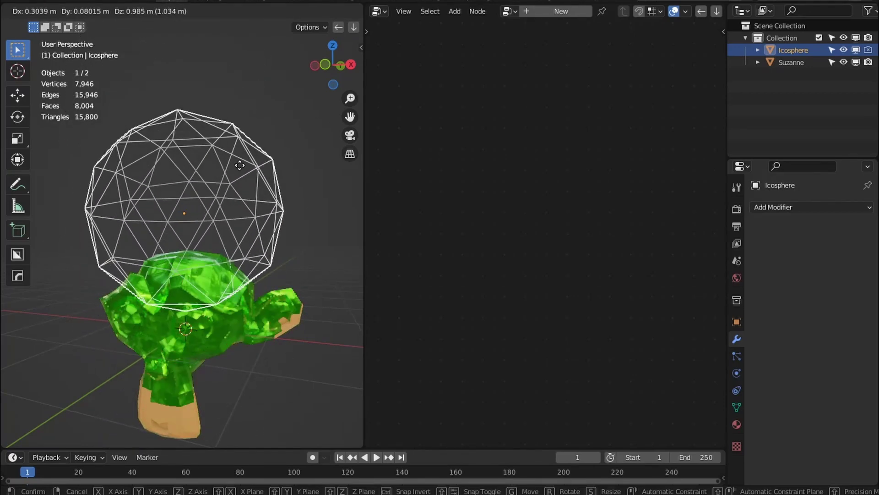
pyautogui.click(243, 182)
pyautogui.click(165, 394)
pyautogui.scroll(2, 534, 309)
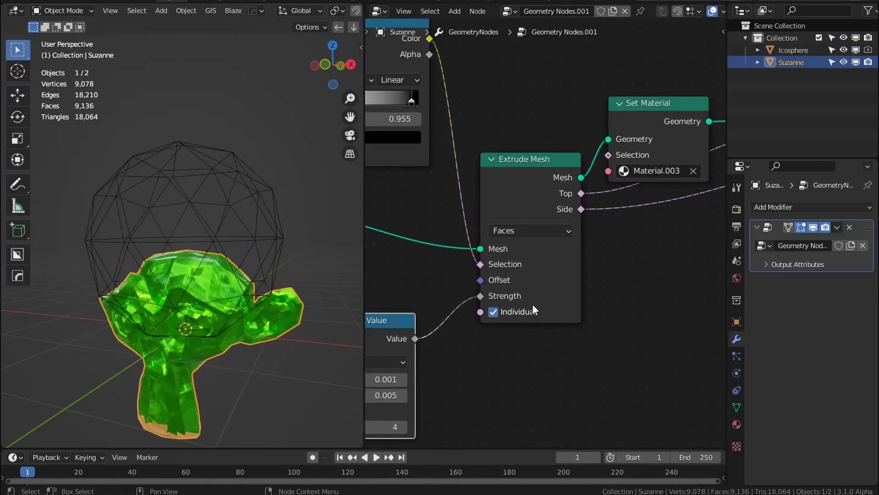
pyautogui.scroll(-1, 621, 287)
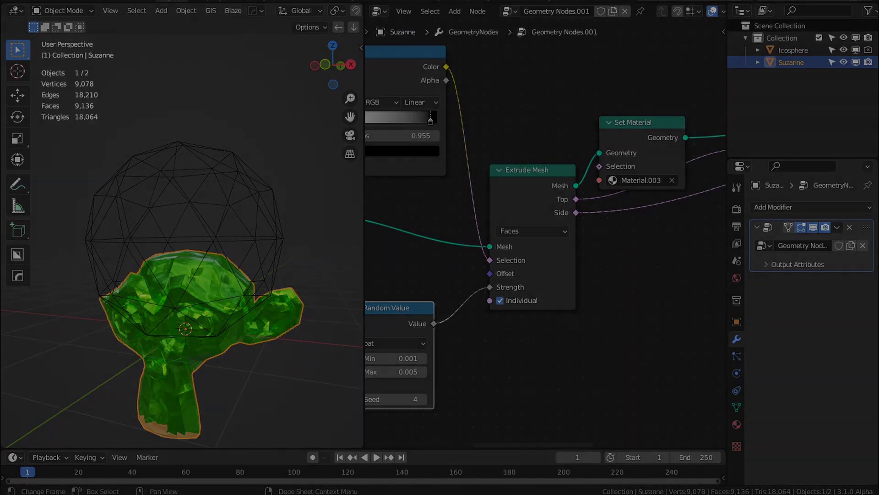